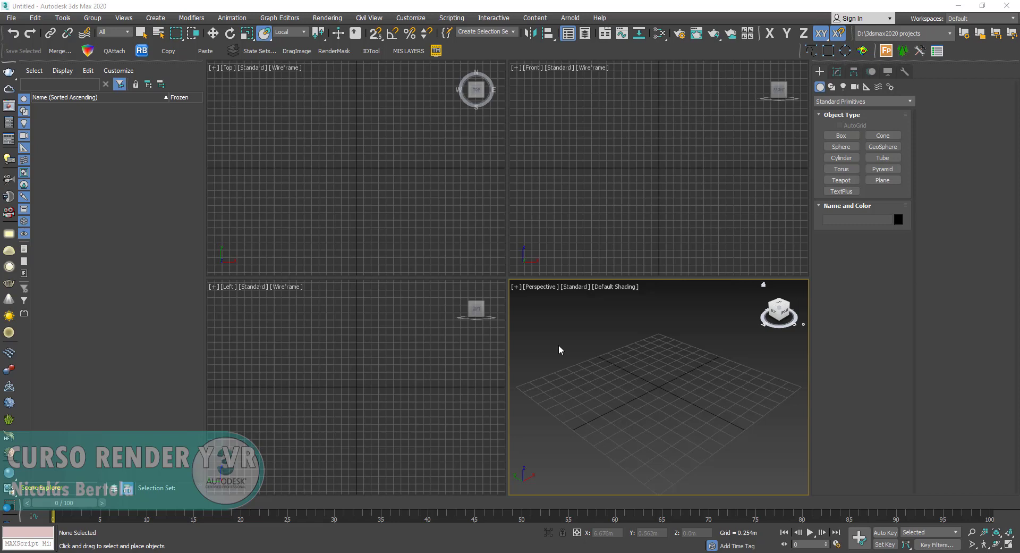
# Activate the Front, Left, Perspective and Top viewports one by one, finishing with Perspective active.
pyautogui.click(563, 221)
pyautogui.click(408, 367)
pyautogui.click(533, 354)
pyautogui.click(406, 216)
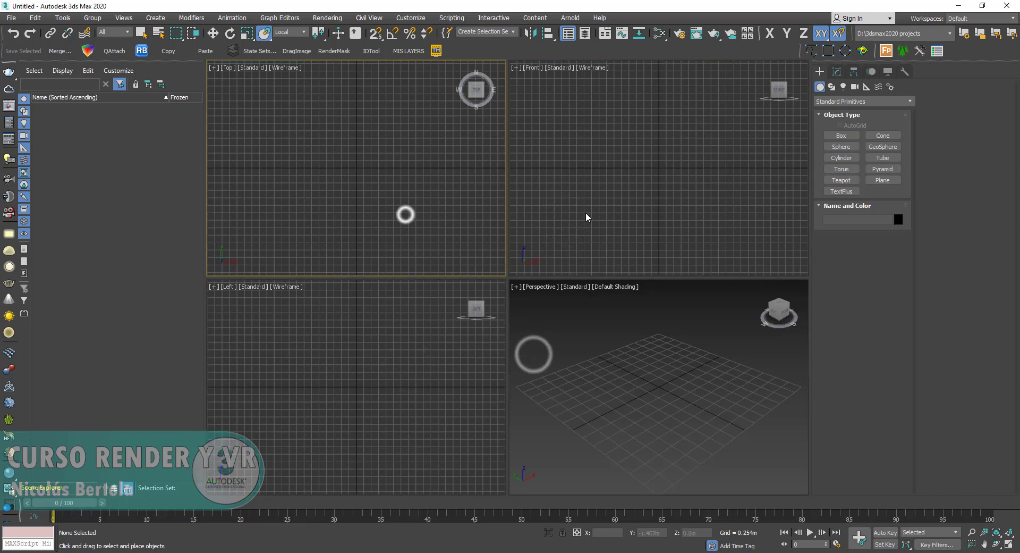
pyautogui.click(625, 214)
pyautogui.click(592, 332)
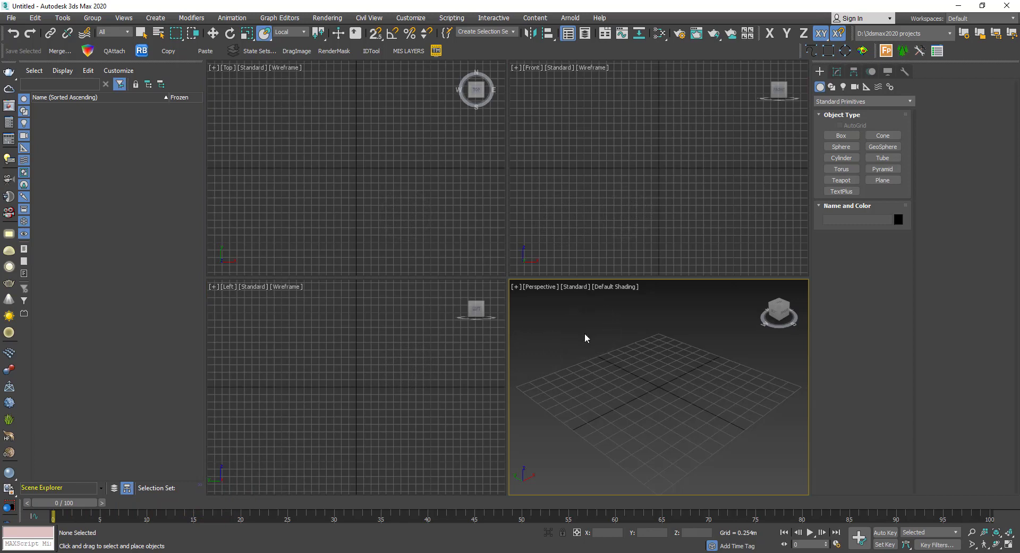
# Examine the Perspective viewport's general, point-of-view, render quality and shading options without changing any.
pyautogui.click(515, 288)
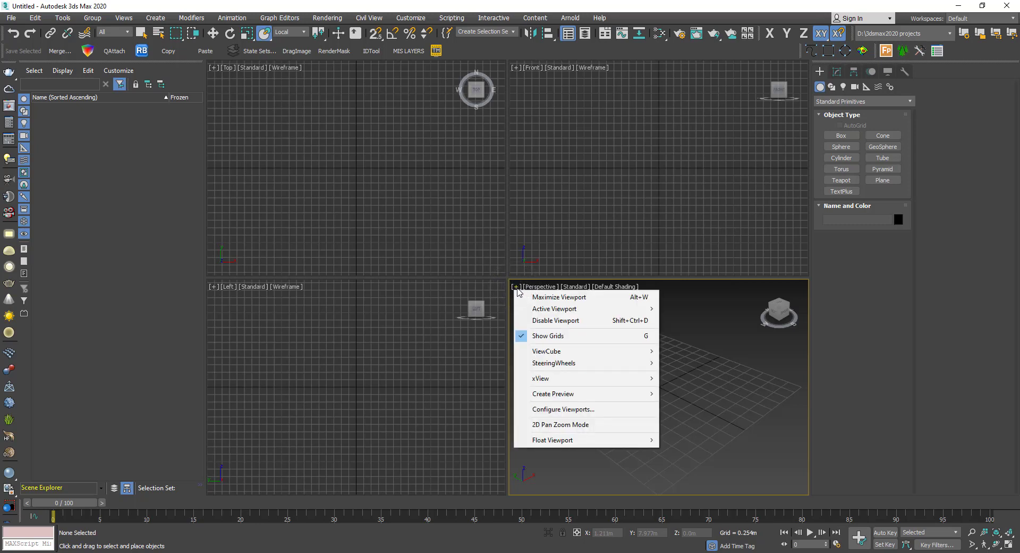
pyautogui.click(538, 287)
pyautogui.click(573, 287)
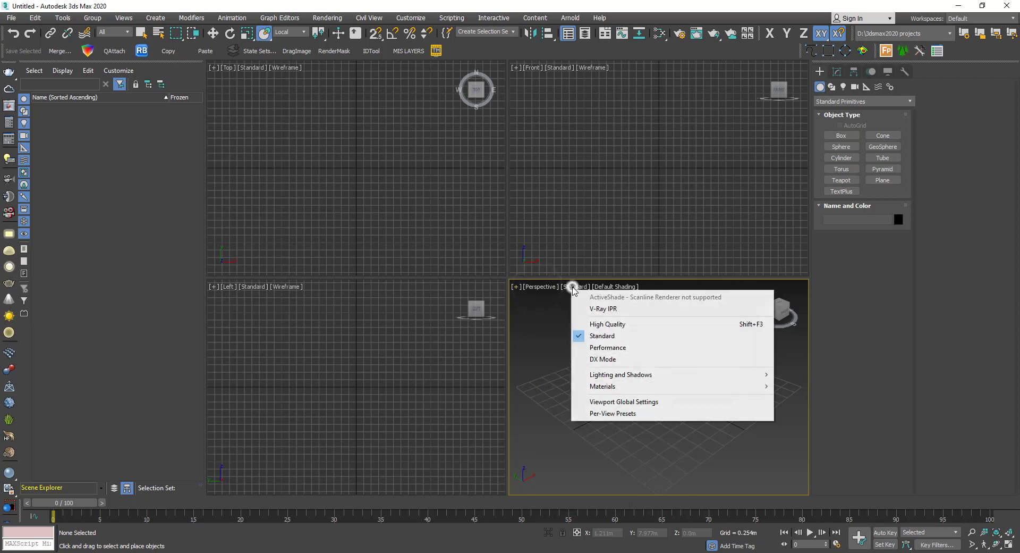
pyautogui.click(611, 287)
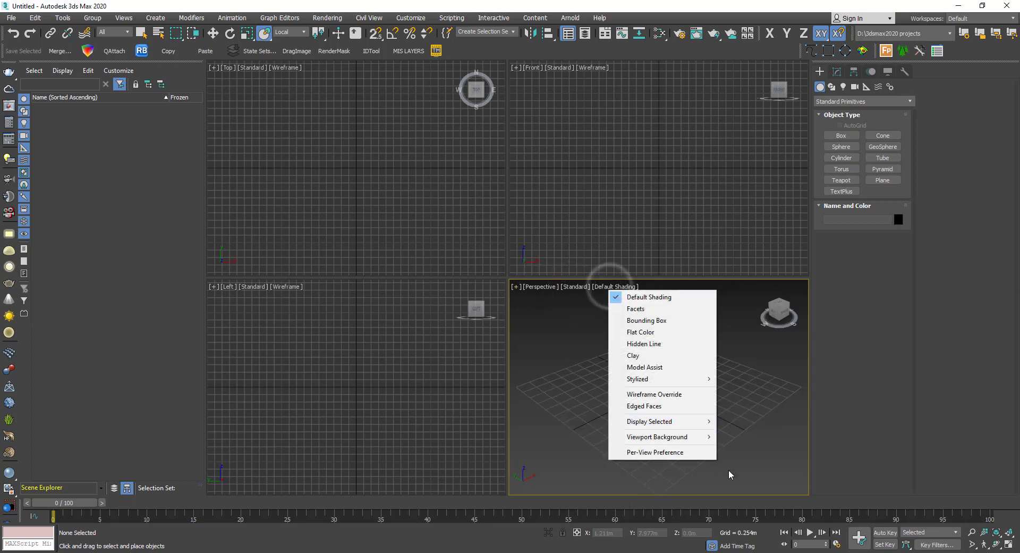
pyautogui.click(760, 420)
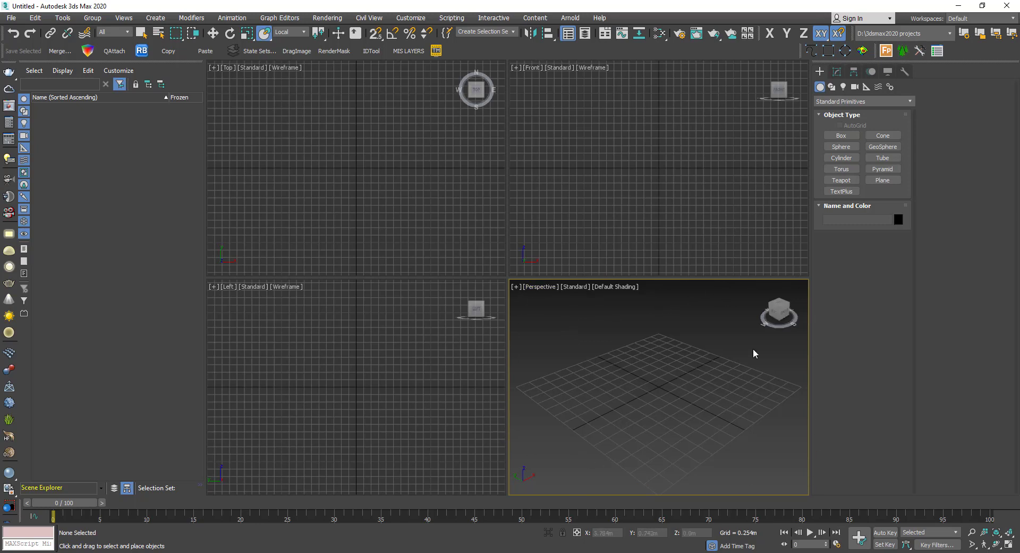
# Switch the active viewport from Front to Top to Left and back to Perspective.
pyautogui.click(663, 196)
pyautogui.click(383, 200)
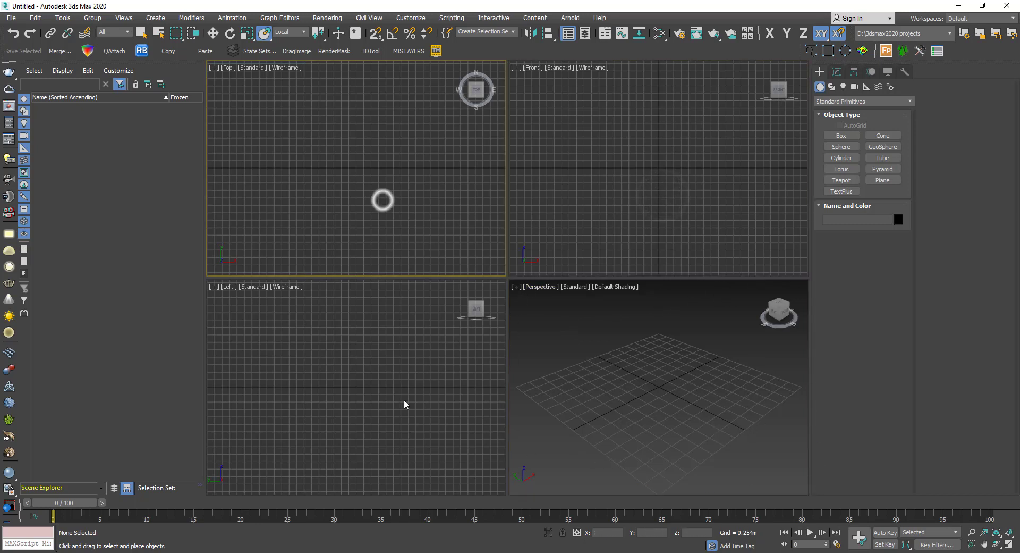
pyautogui.click(403, 401)
pyautogui.click(620, 410)
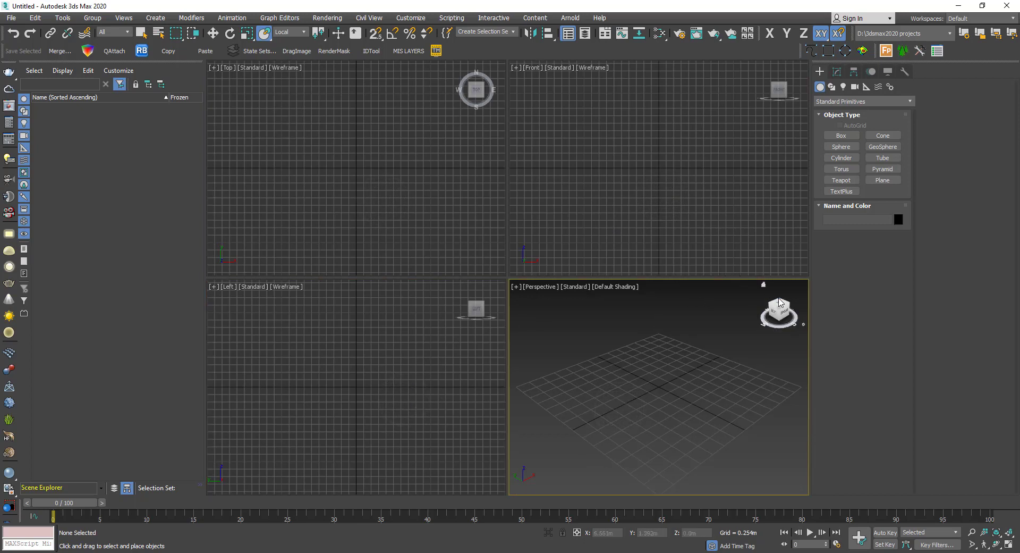
# Explore the Perspective view's navigation by orbiting with the ViewCube, panning, and zooming in and out on the grid.
pyautogui.moveTo(776, 319)
pyautogui.mouseDown()
pyautogui.moveTo(796, 346)
pyautogui.moveTo(834, 308)
pyautogui.moveTo(797, 340)
pyautogui.moveTo(845, 357)
pyautogui.moveTo(795, 301)
pyautogui.moveTo(780, 308)
pyautogui.moveTo(789, 329)
pyautogui.moveTo(781, 333)
pyautogui.moveTo(766, 313)
pyautogui.moveTo(779, 311)
pyautogui.moveTo(757, 291)
pyautogui.moveTo(745, 295)
pyautogui.moveTo(770, 318)
pyautogui.moveTo(797, 306)
pyautogui.moveTo(799, 321)
pyautogui.moveTo(805, 306)
pyautogui.moveTo(778, 315)
pyautogui.mouseUp()
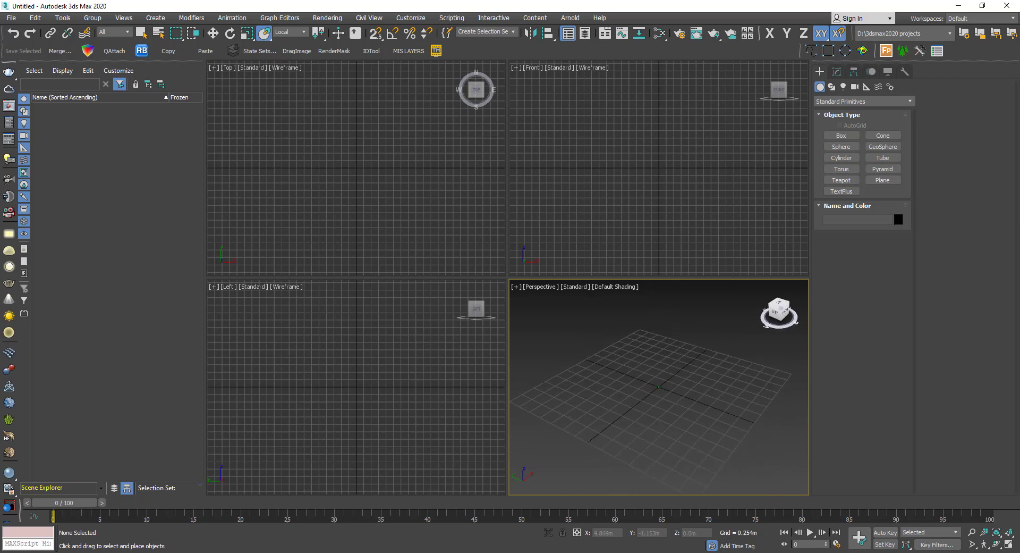
pyautogui.moveTo(666, 376); pyautogui.dragTo(669, 368, button='middle')
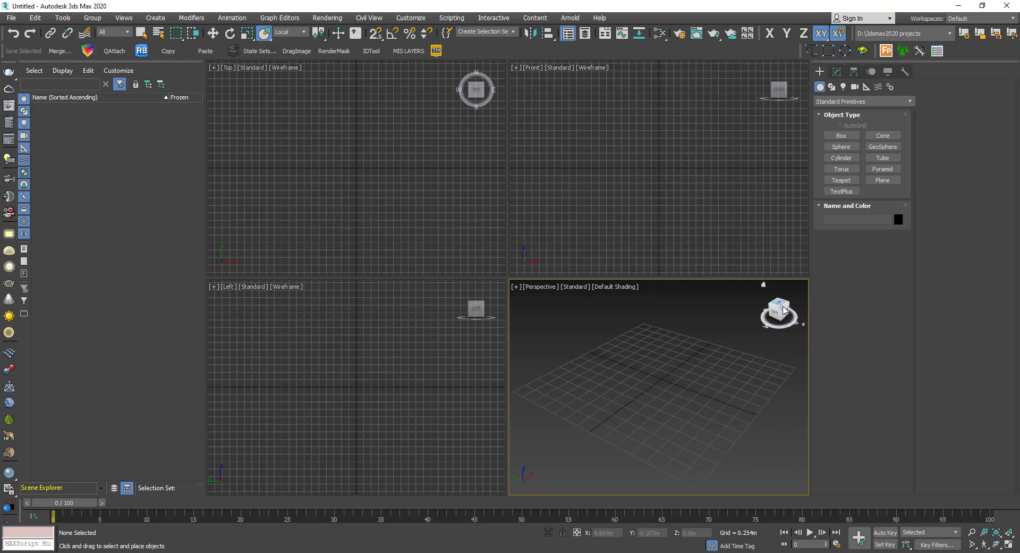
pyautogui.click(784, 307)
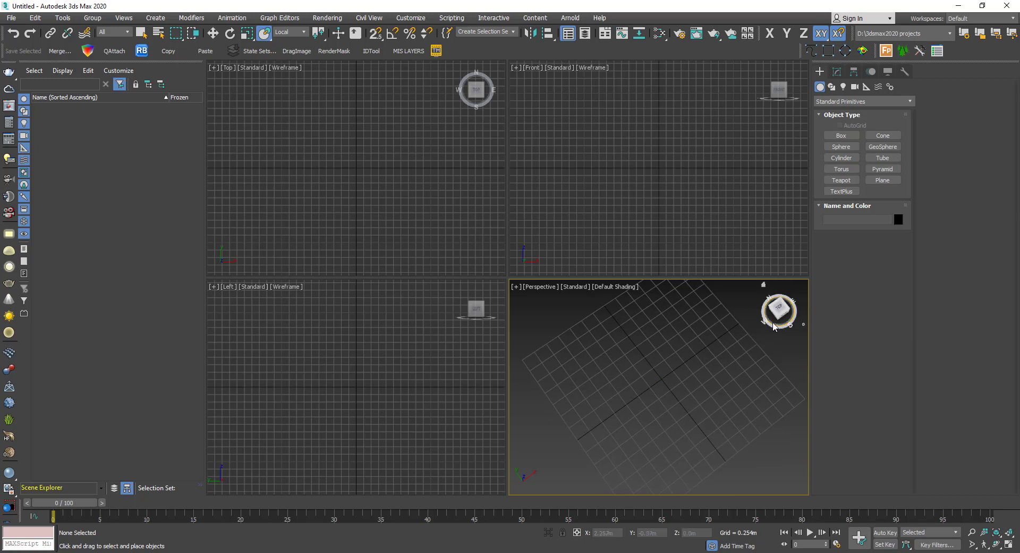
pyautogui.click(774, 325)
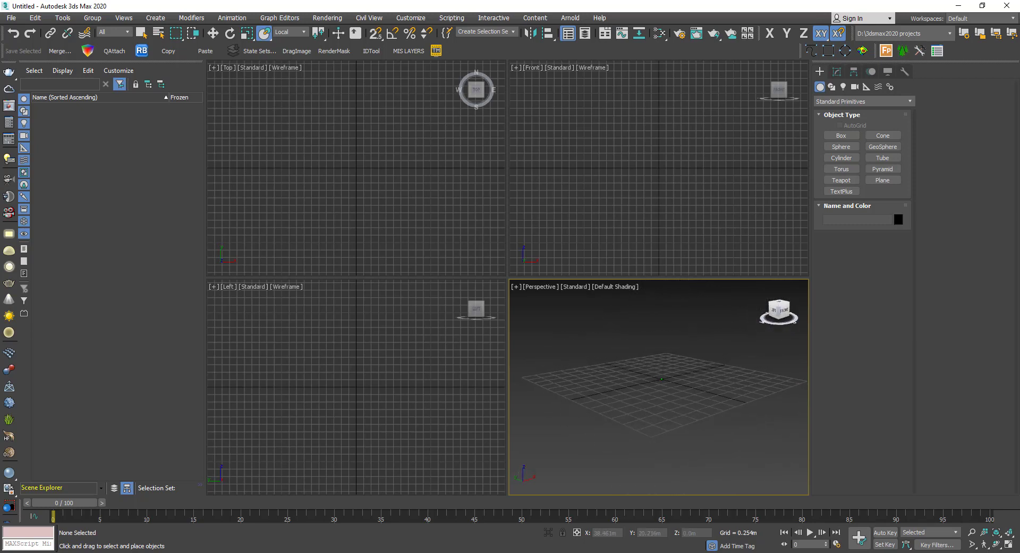
pyautogui.moveTo(785, 311)
pyautogui.mouseDown()
pyautogui.moveTo(771, 328)
pyautogui.moveTo(773, 306)
pyautogui.moveTo(783, 317)
pyautogui.mouseUp()
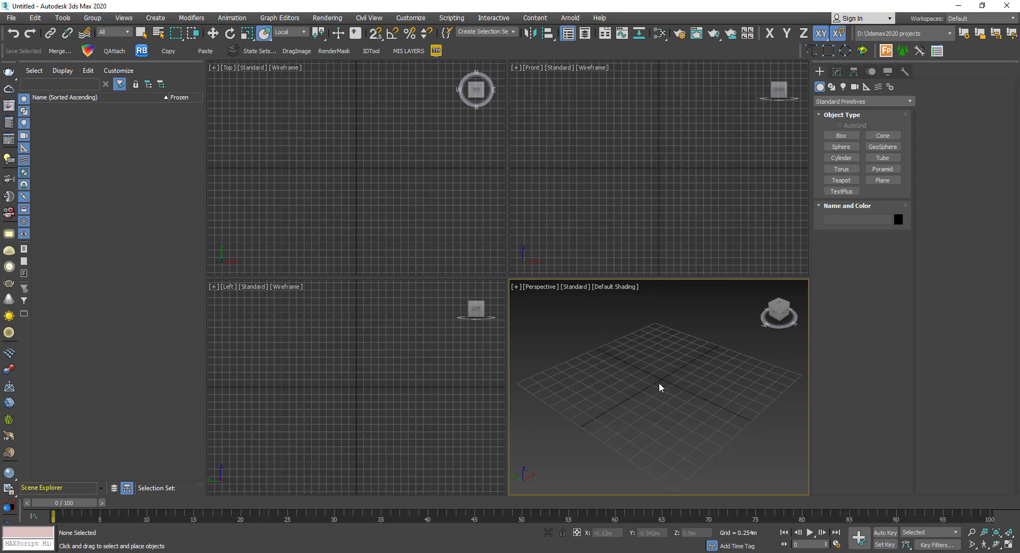
pyautogui.scroll(5, 659, 381)
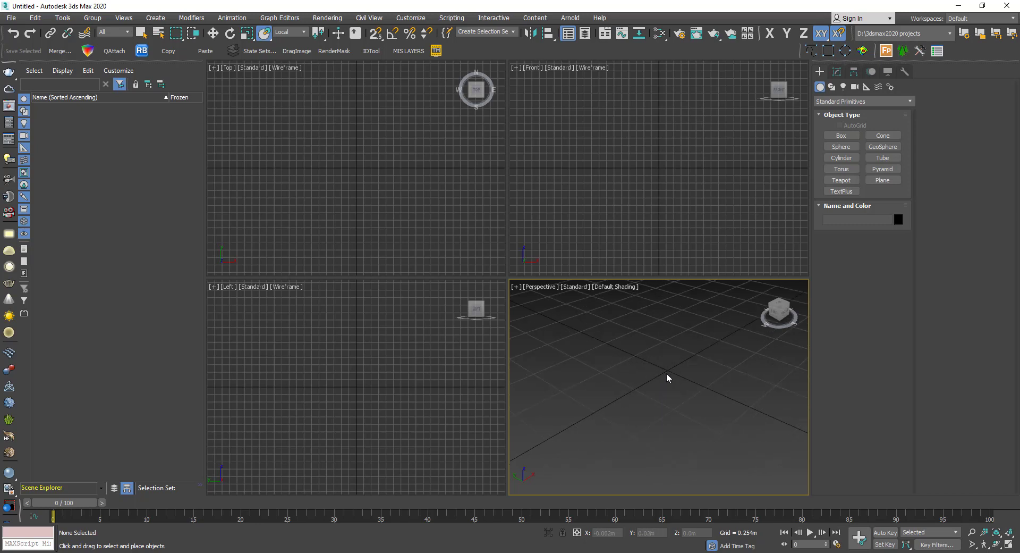
pyautogui.scroll(-8, 667, 372)
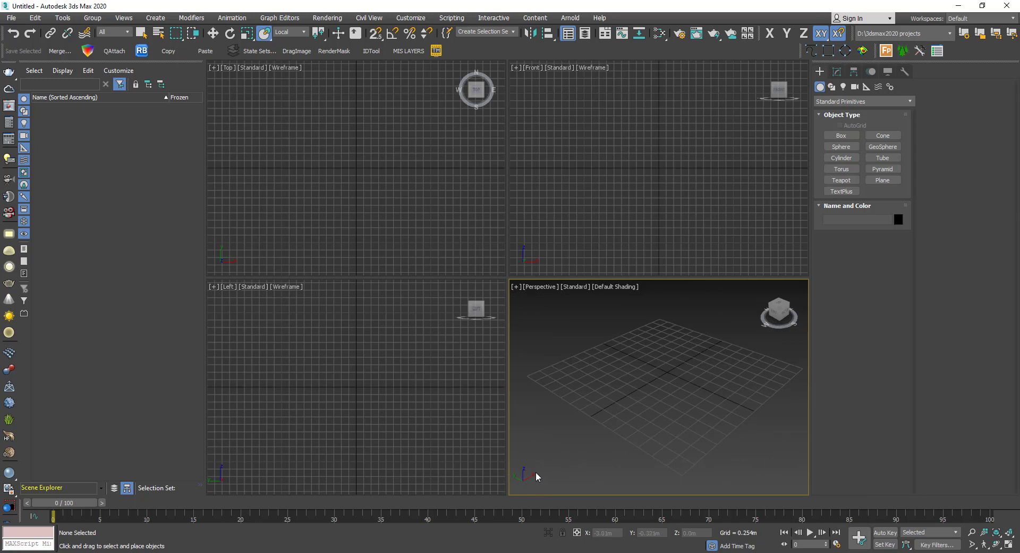
pyautogui.scroll(-3, 693, 383)
pyautogui.moveTo(693, 385); pyautogui.dragTo(669, 391, button='middle')
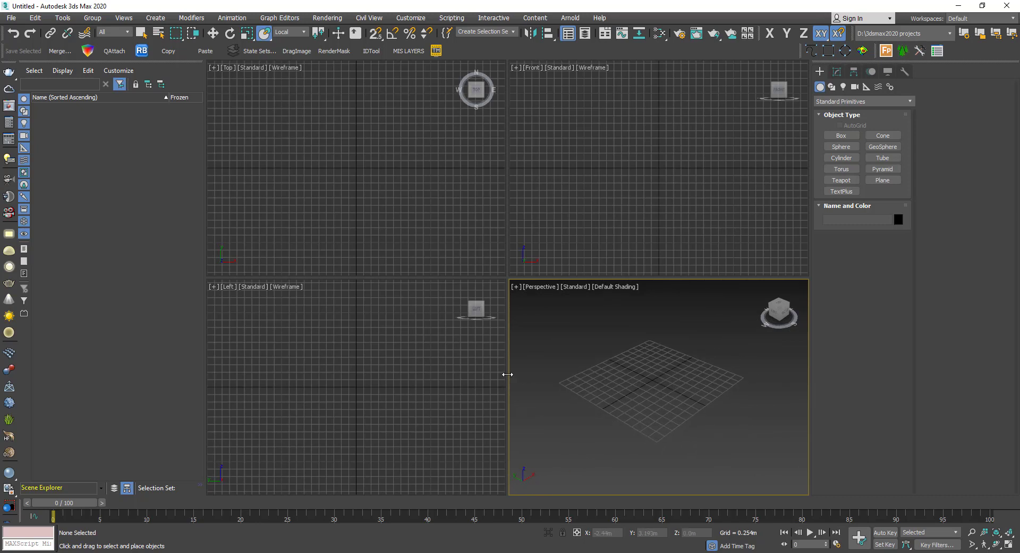
# Resize the four viewports by their shared dividers, leaving the Perspective viewport slightly larger than the others.
pyautogui.moveTo(507, 375); pyautogui.dragTo(385, 378)
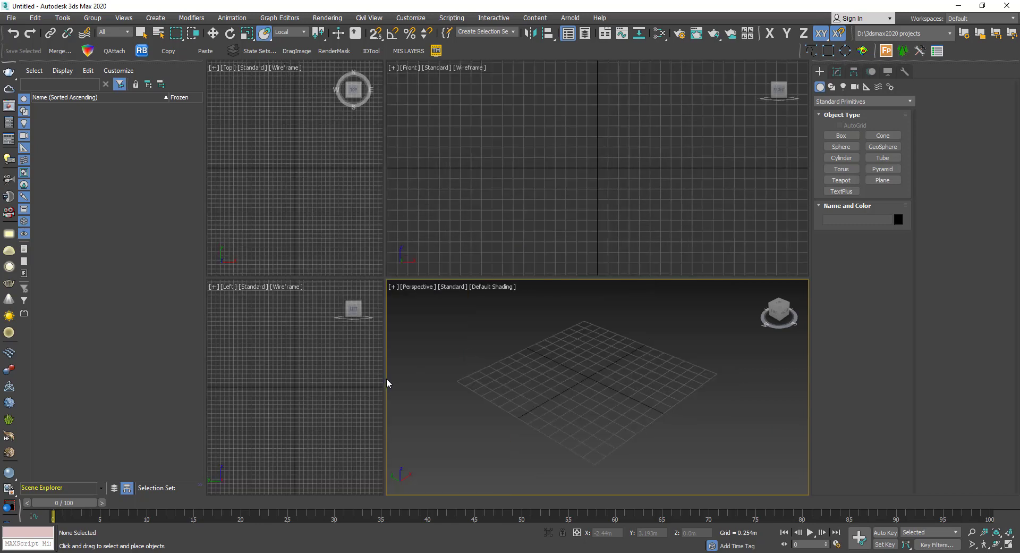
pyautogui.click(387, 378)
pyautogui.click(385, 378)
pyautogui.click(618, 277)
pyautogui.moveTo(618, 277); pyautogui.dragTo(622, 286)
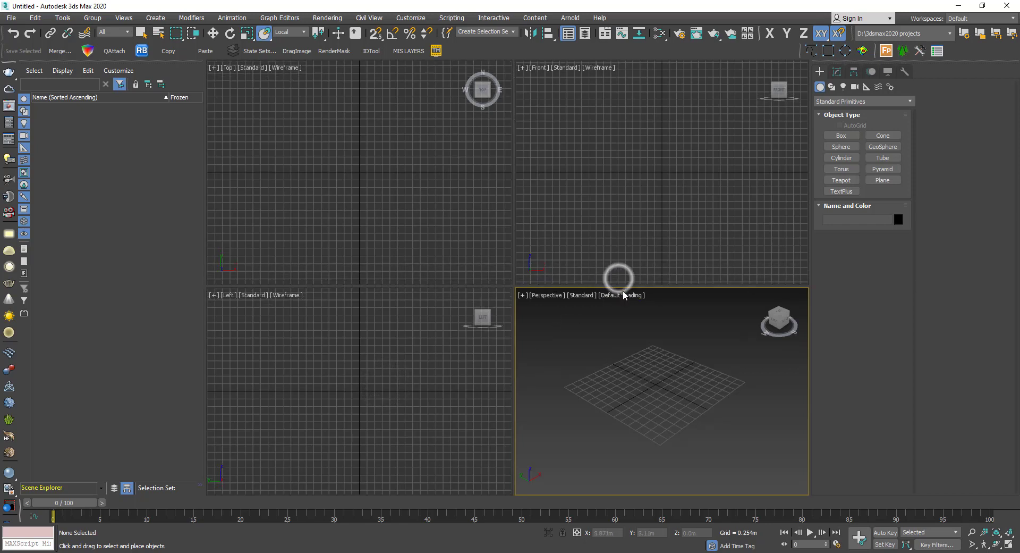
pyautogui.click(514, 286)
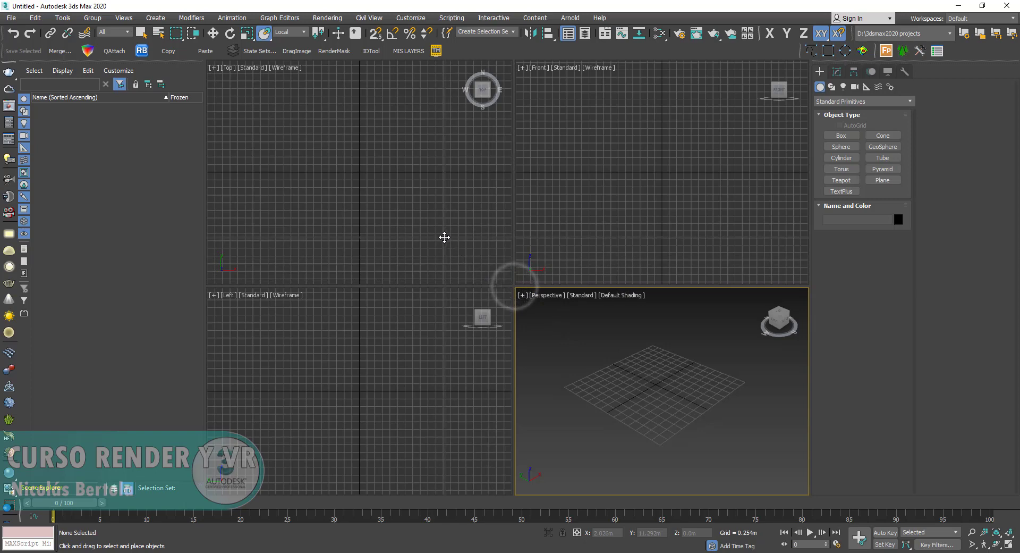
pyautogui.moveTo(444, 237); pyautogui.dragTo(617, 301)
pyautogui.click(615, 300)
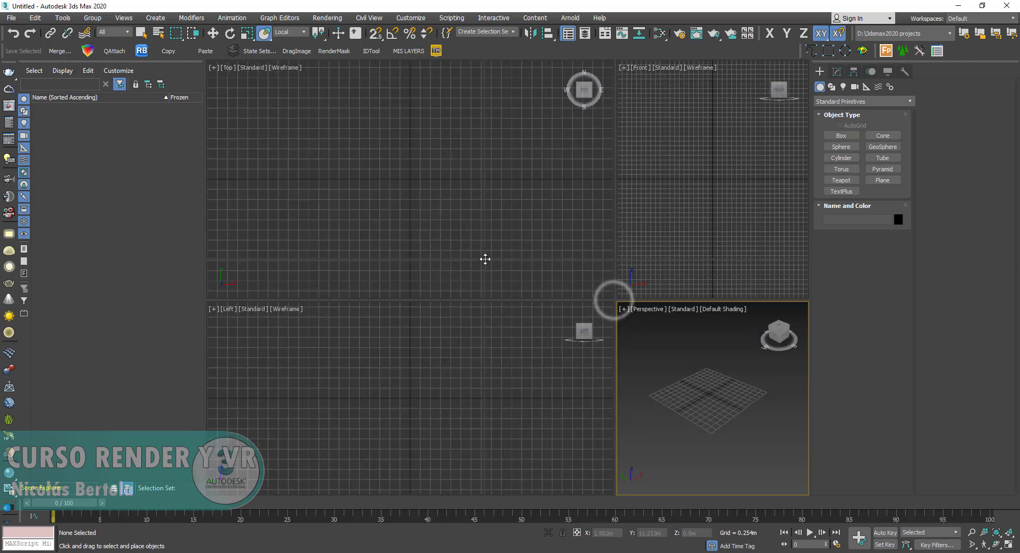
pyautogui.moveTo(485, 259); pyautogui.dragTo(491, 260)
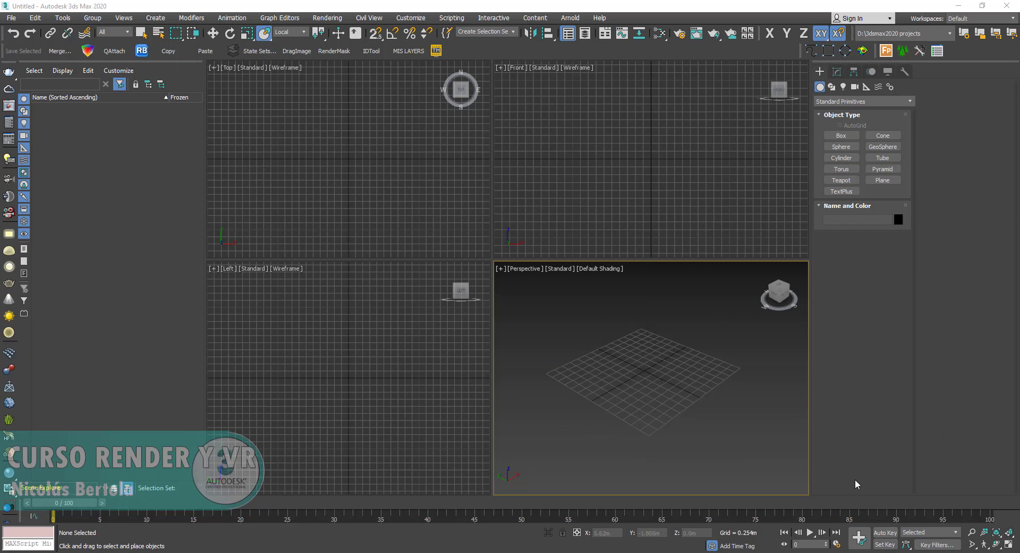
# Maximize the Perspective viewport and restore the four-viewport layout.
pyautogui.moveTo(690, 369); pyautogui.dragTo(685, 361, button='middle')
pyautogui.hotkey('alt', 'w')
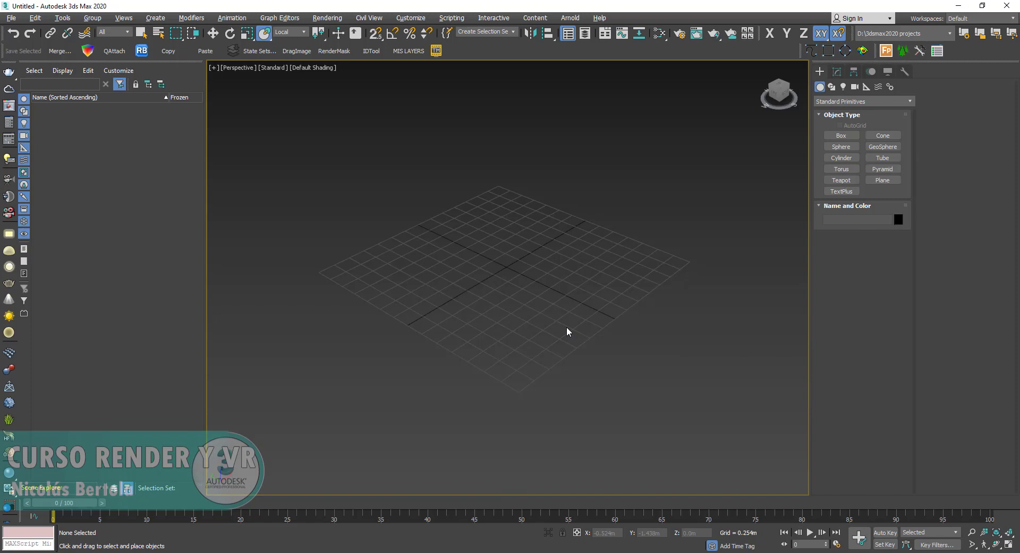
pyautogui.hotkey('alt', 'w')
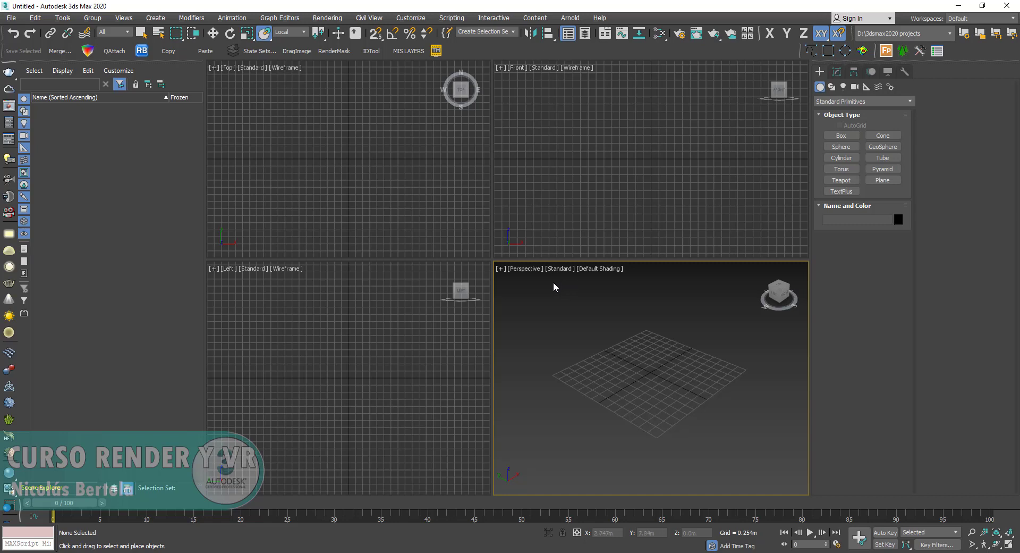
# Open Floating Viewport - 1 and enlarge its window over the upper part of the viewport layout.
pyautogui.click(501, 268)
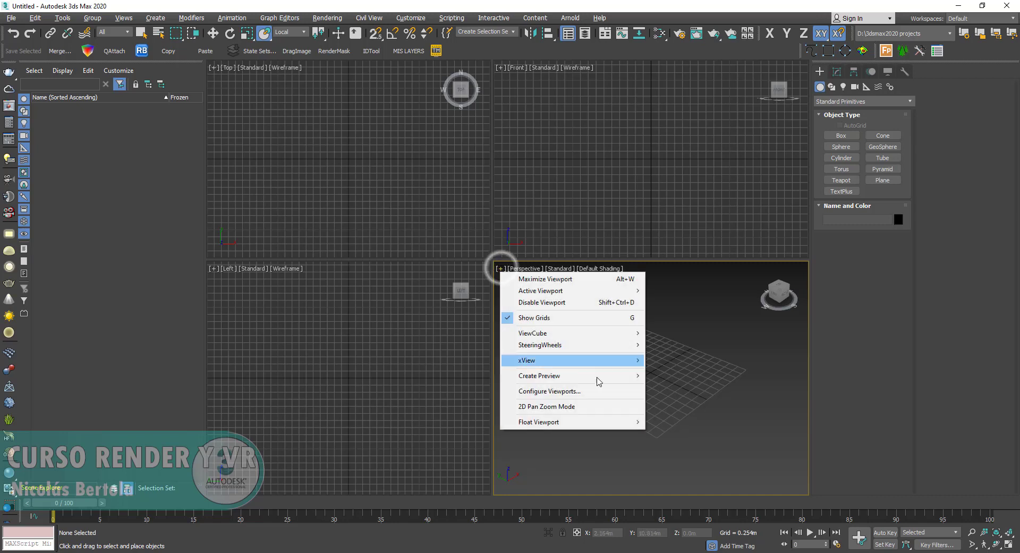
pyautogui.click(627, 422)
pyautogui.click(683, 423)
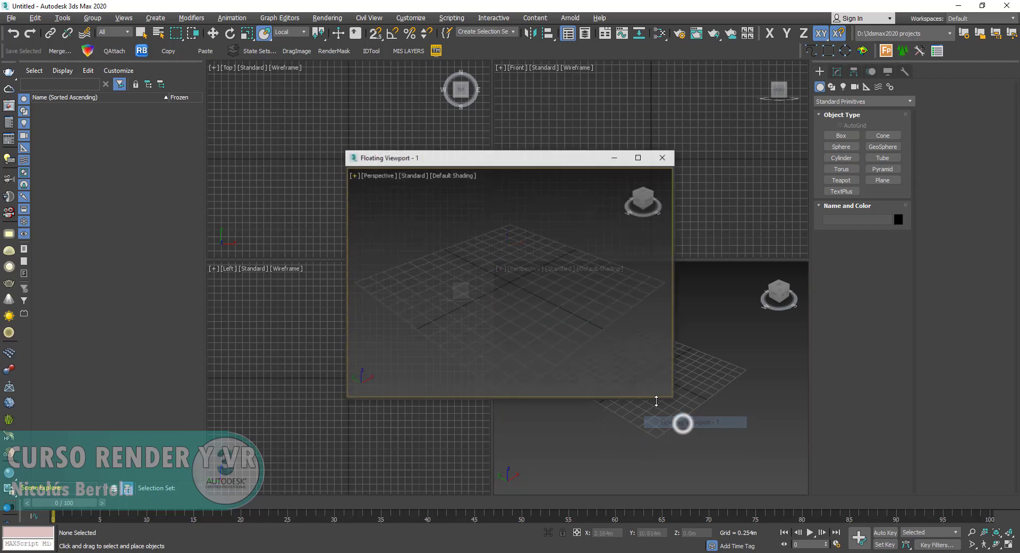
pyautogui.moveTo(511, 168); pyautogui.dragTo(260, 121)
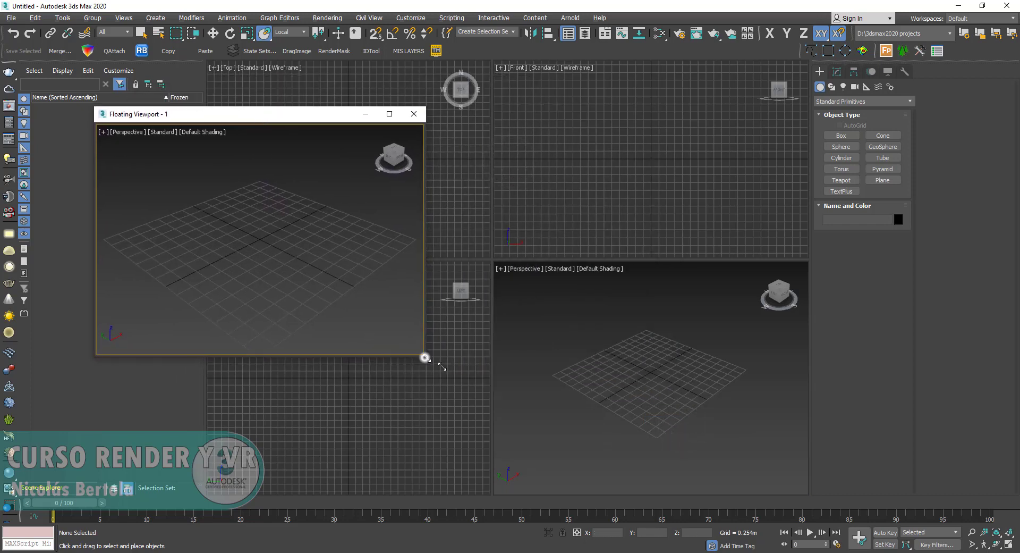
pyautogui.moveTo(442, 367); pyautogui.dragTo(504, 399)
pyautogui.moveTo(337, 113); pyautogui.dragTo(342, 134)
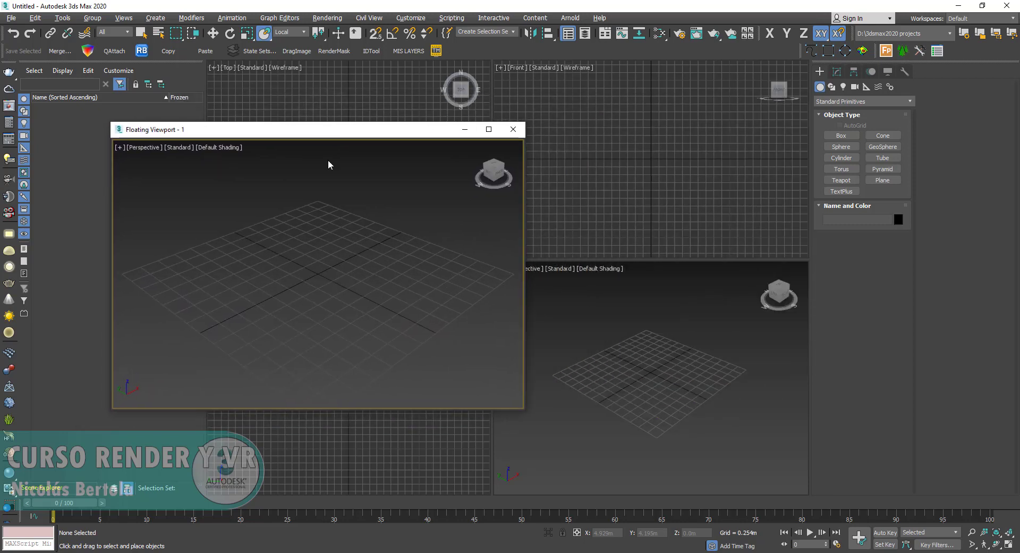
# Pan the floating viewport's Perspective view, move its window aside and close it.
pyautogui.moveTo(269, 207)
pyautogui.mouseDown(button='middle')
pyautogui.moveTo(278, 198)
pyautogui.moveTo(265, 202)
pyautogui.mouseUp(button='middle')
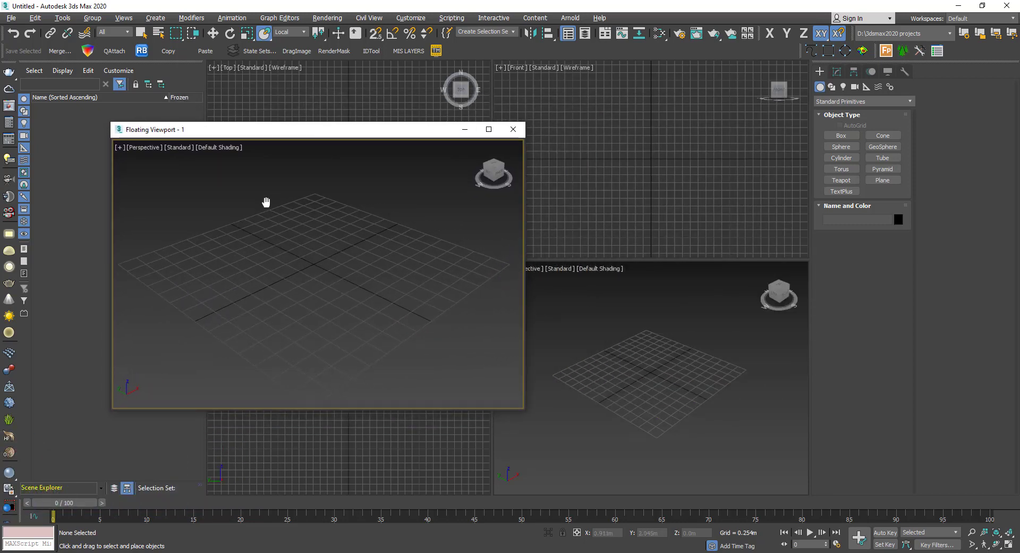
pyautogui.moveTo(302, 132); pyautogui.dragTo(503, 161)
pyautogui.click(716, 156)
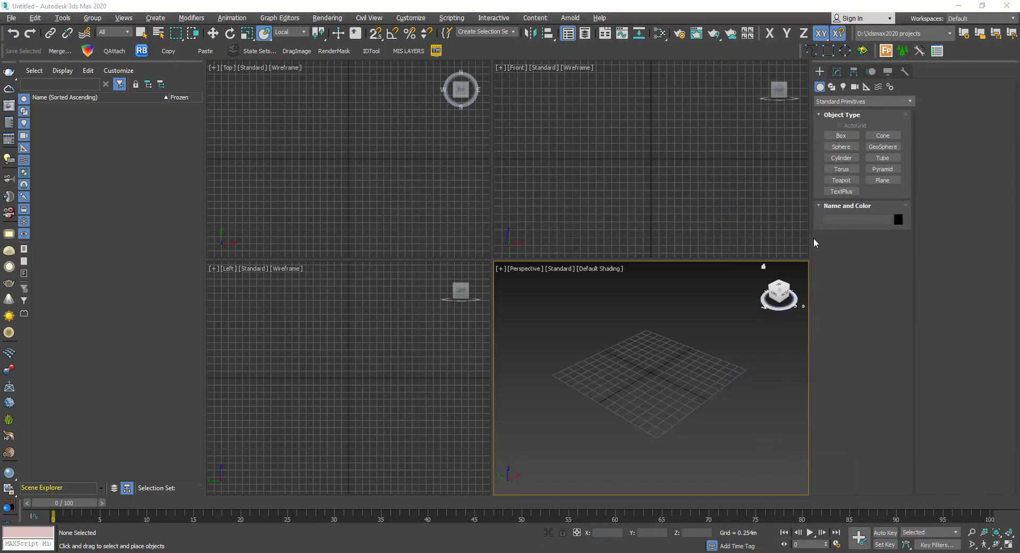
# Extend the viewport area over the empty command panel column and return it to about its former width.
pyautogui.moveTo(811, 238); pyautogui.dragTo(926, 229)
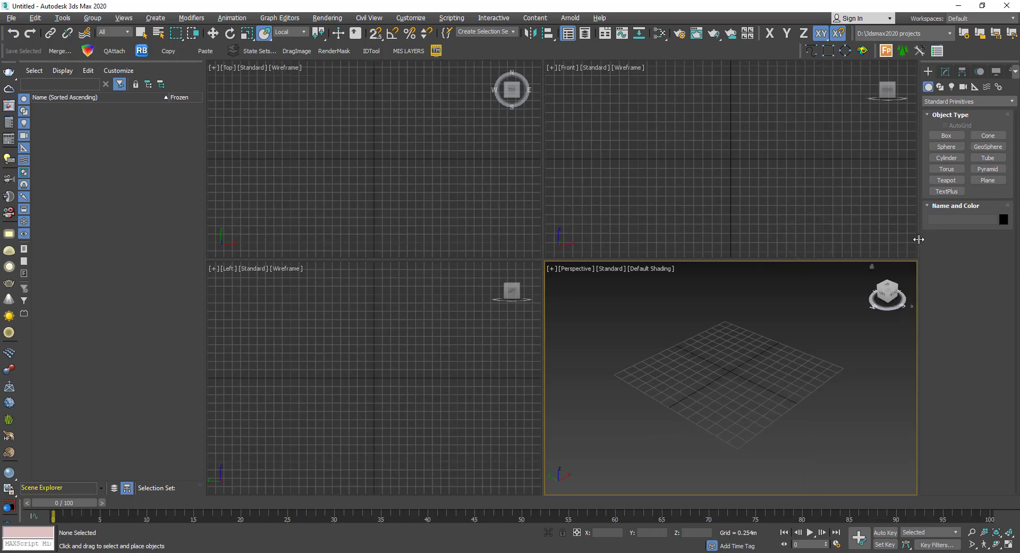
pyautogui.moveTo(919, 240); pyautogui.dragTo(807, 237)
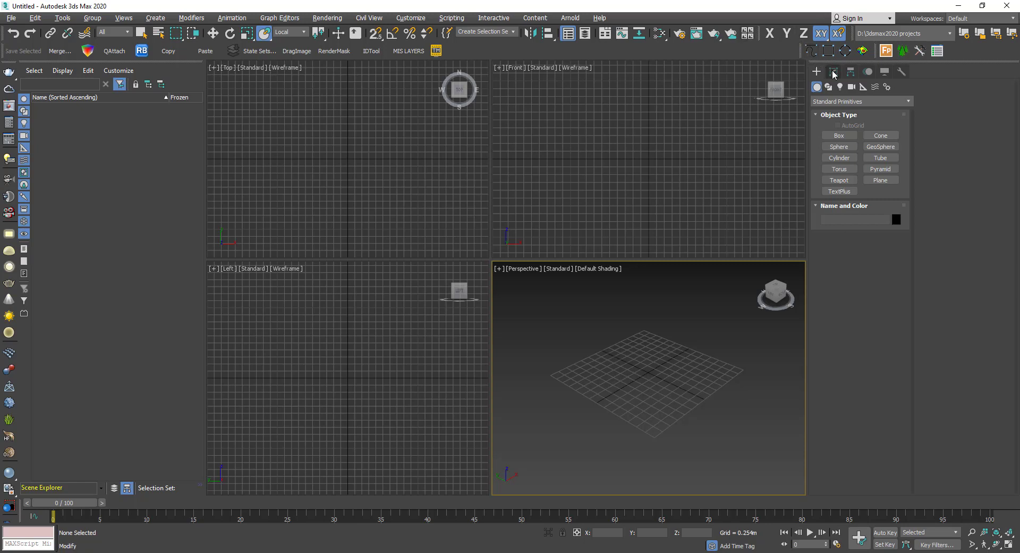
# Examine the Hierarchy and Motion settings and the available geometry creation categories, keeping Standard Primitives selected.
pyautogui.click(851, 71)
pyautogui.click(867, 72)
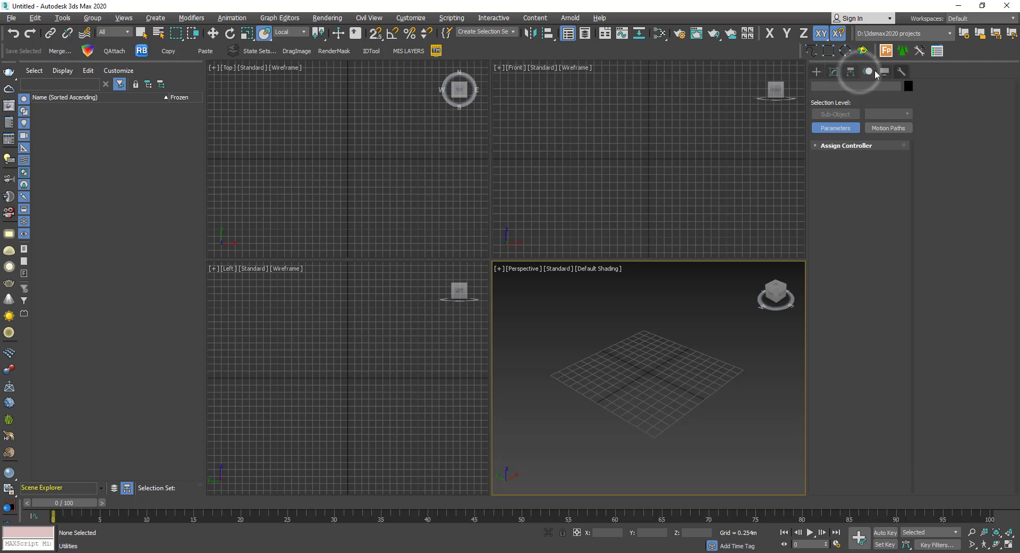
pyautogui.click(817, 71)
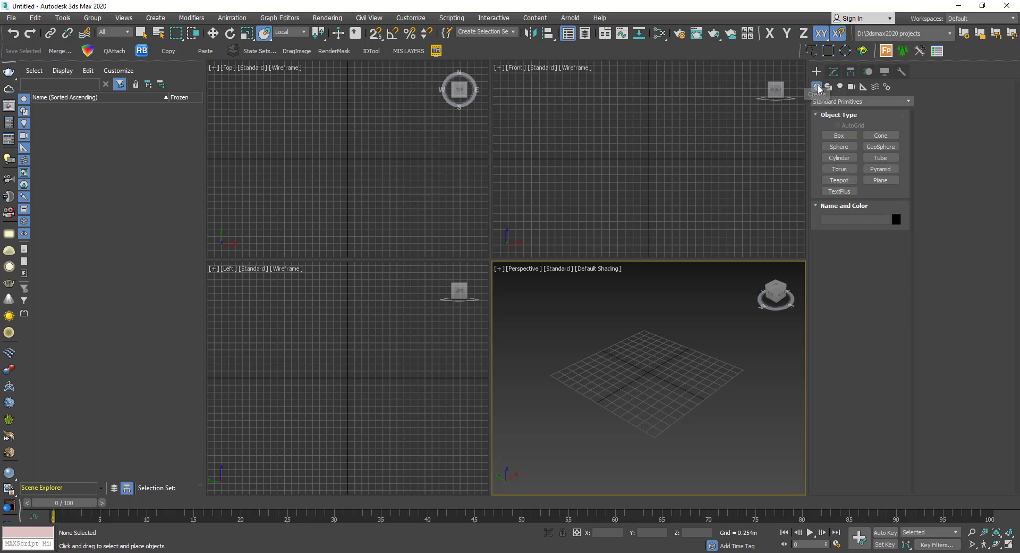
pyautogui.click(852, 101)
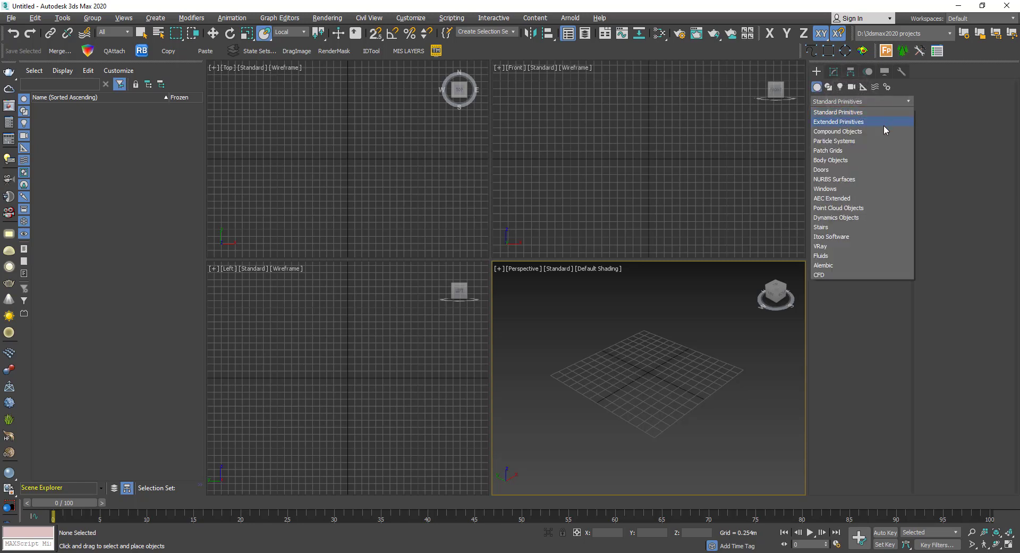
pyautogui.click(947, 111)
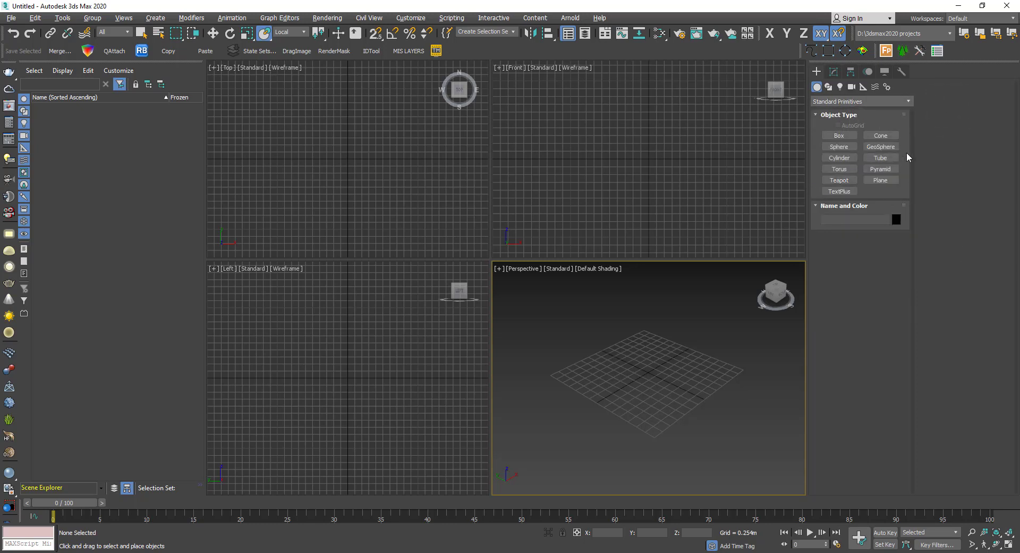
# Create a box about 2.5 m long, 2.65 m wide and 1.65 m high in the Perspective viewport.
pyautogui.click(843, 136)
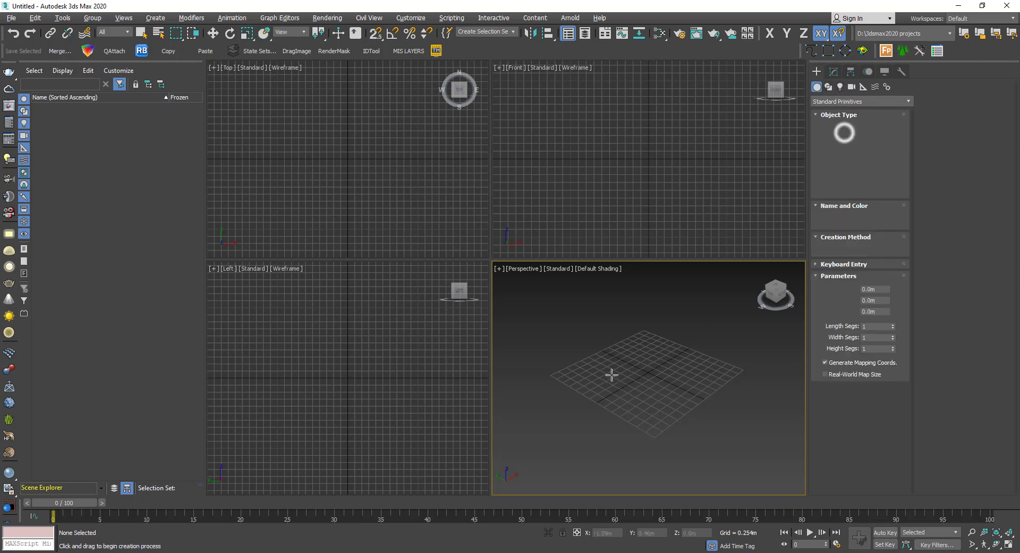
pyautogui.moveTo(595, 369); pyautogui.dragTo(731, 367)
pyautogui.click(718, 299)
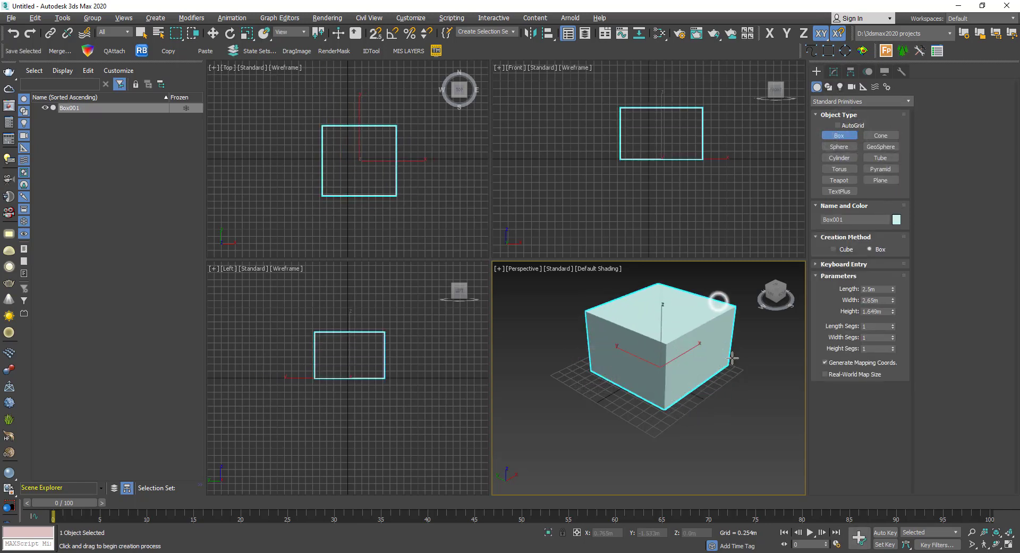
pyautogui.moveTo(723, 354)
pyautogui.mouseDown(button='middle')
pyautogui.moveTo(697, 365)
pyautogui.moveTo(606, 362)
pyautogui.moveTo(710, 352)
pyautogui.moveTo(713, 369)
pyautogui.mouseUp(button='middle')
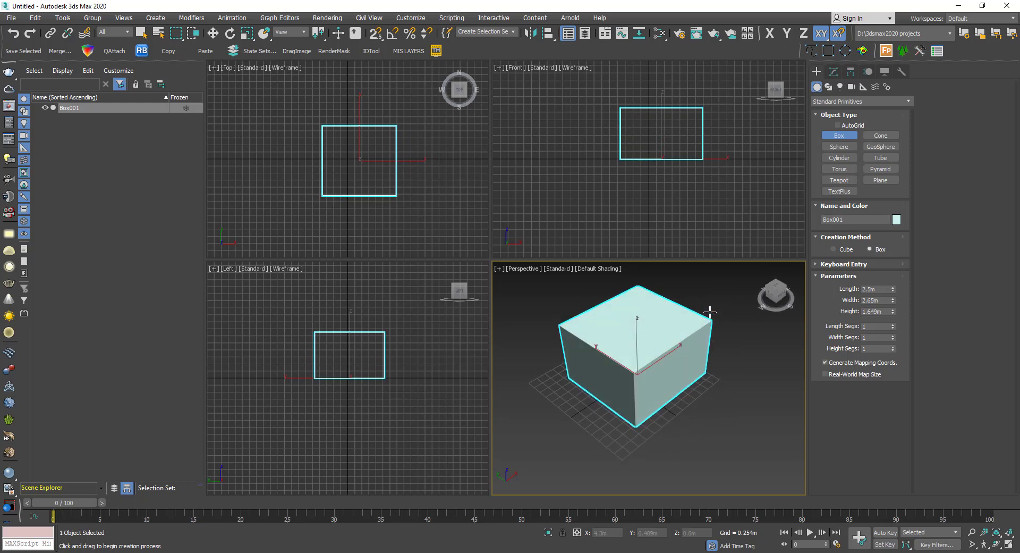
pyautogui.moveTo(713, 292); pyautogui.dragTo(713, 307, button='middle')
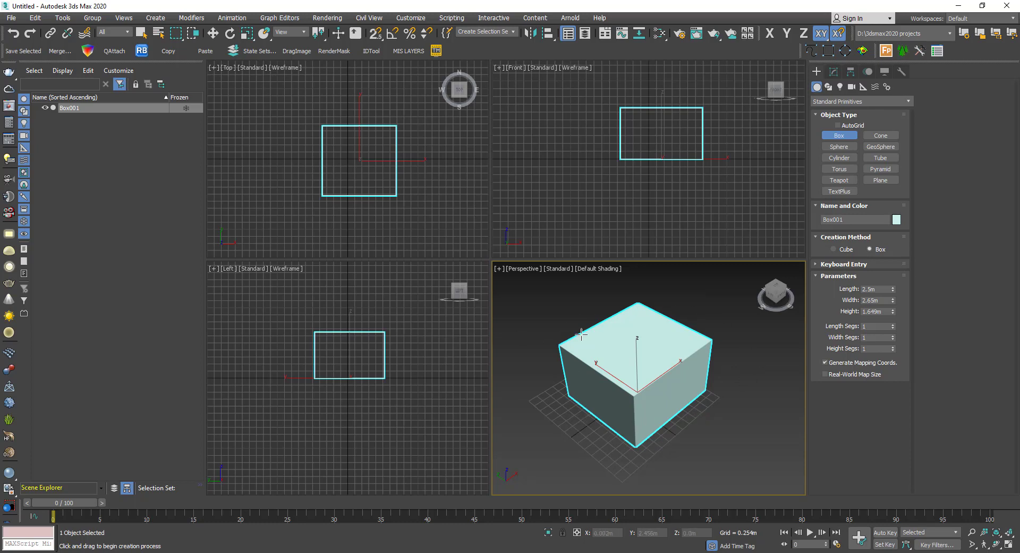
pyautogui.rightClick(705, 310)
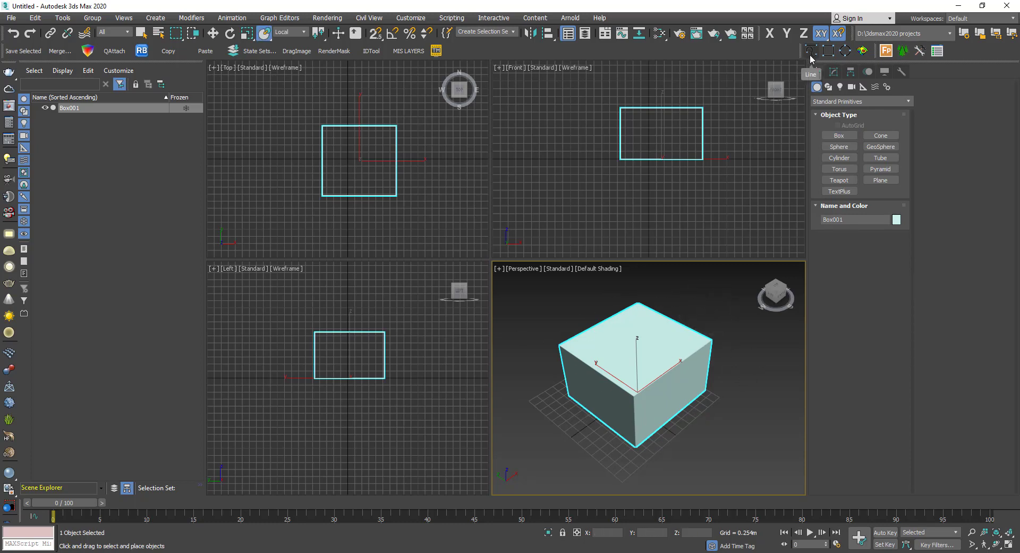
# Widen the box to about 2.73 m and set its length to 5 m in its modification parameters.
pyautogui.click(833, 74)
pyautogui.moveTo(892, 269)
pyautogui.mouseDown()
pyautogui.moveTo(892, 253)
pyautogui.moveTo(897, 270)
pyautogui.mouseUp()
pyautogui.doubleClick(877, 269)
pyautogui.write('5')
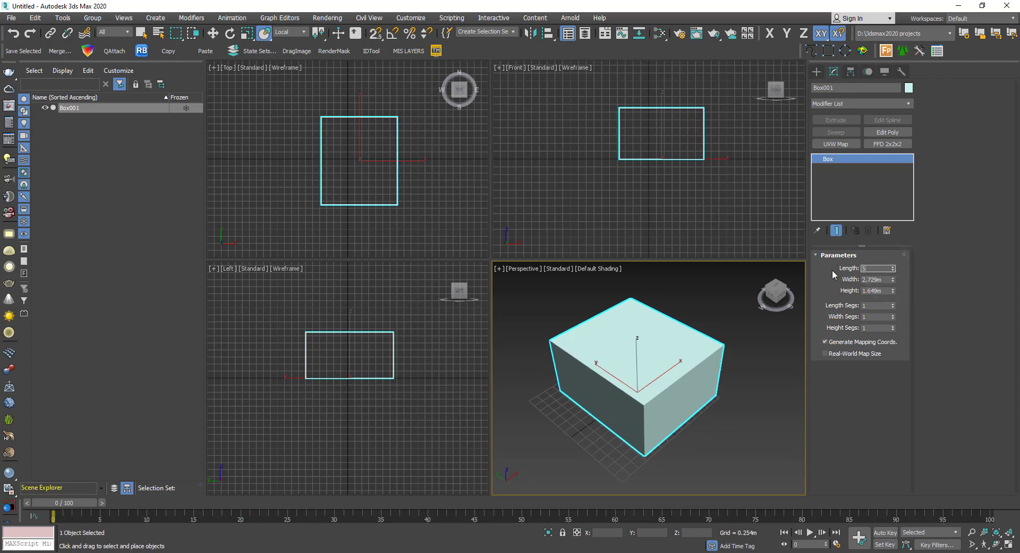
pyautogui.press('Return')
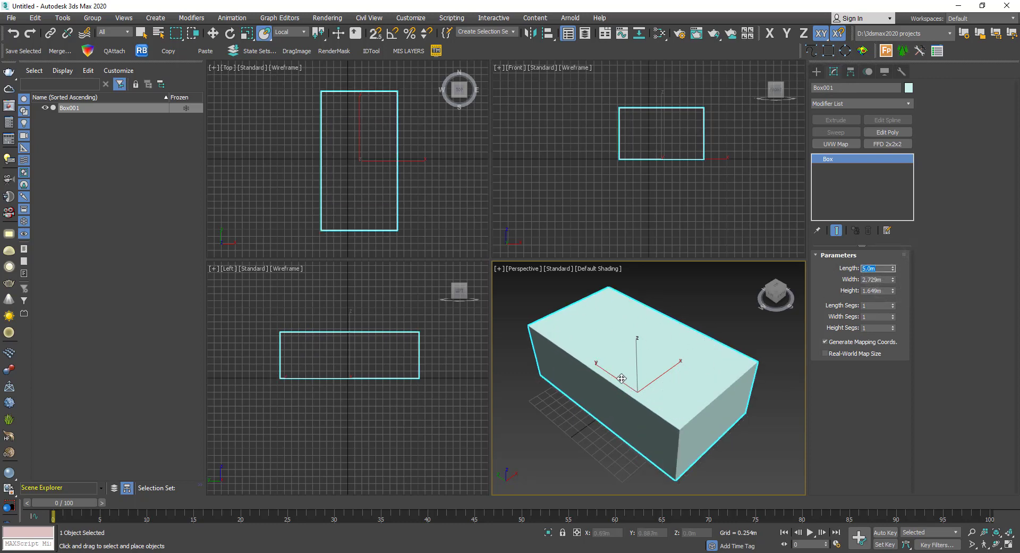
# Delete the box from the scene.
pyautogui.moveTo(700, 345); pyautogui.dragTo(694, 349, button='middle')
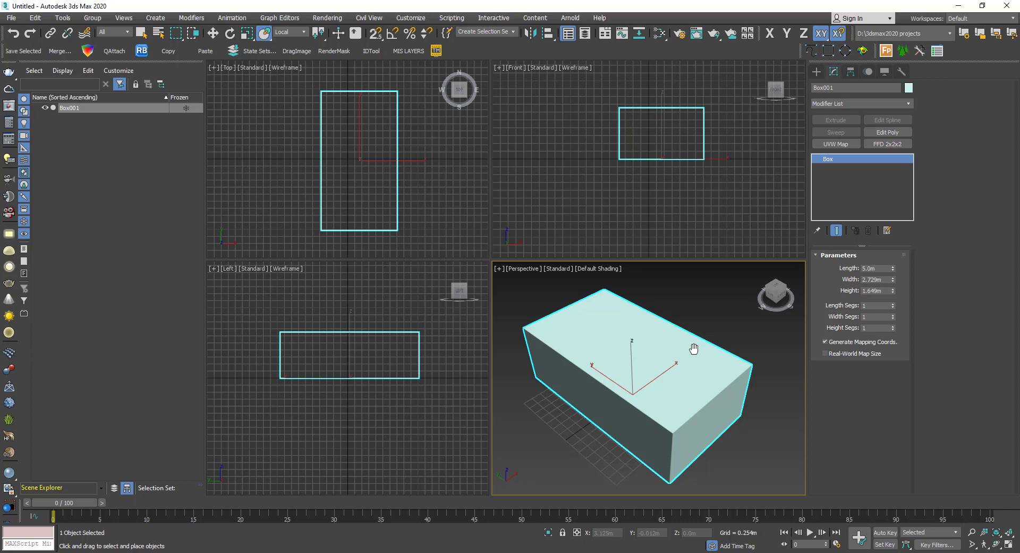
pyautogui.rightClick(693, 320)
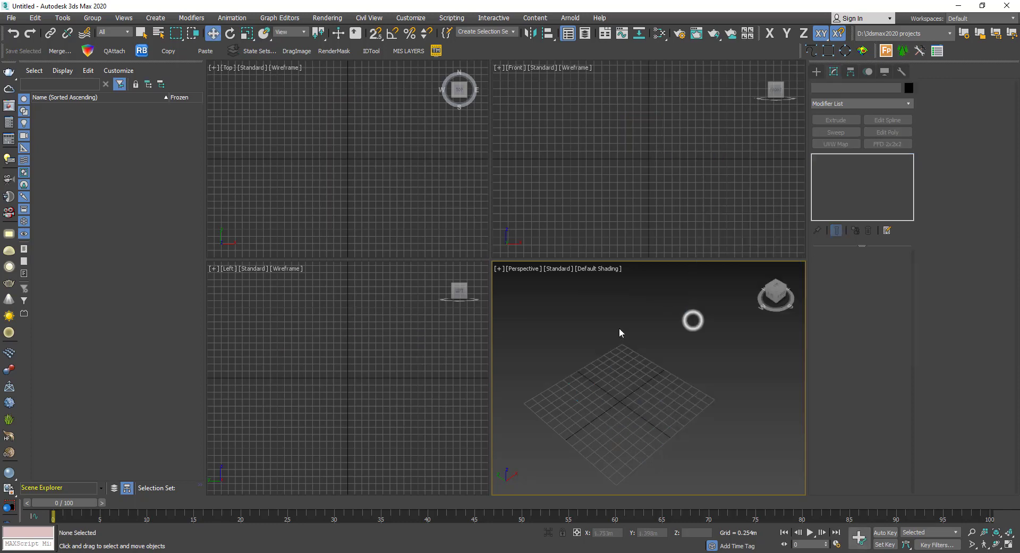
# Create a box about 1.49 × 1.64 × 2.15 m and a sphere of about 1.02 m radius beside it in Perspective.
pyautogui.click(814, 72)
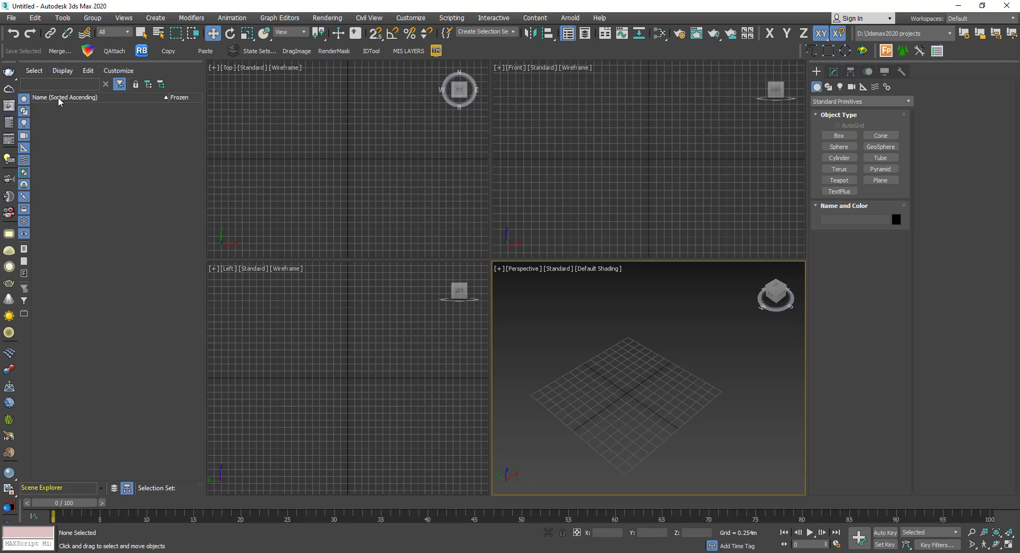
pyautogui.click(839, 136)
pyautogui.moveTo(611, 411); pyautogui.dragTo(696, 408)
pyautogui.click(688, 319)
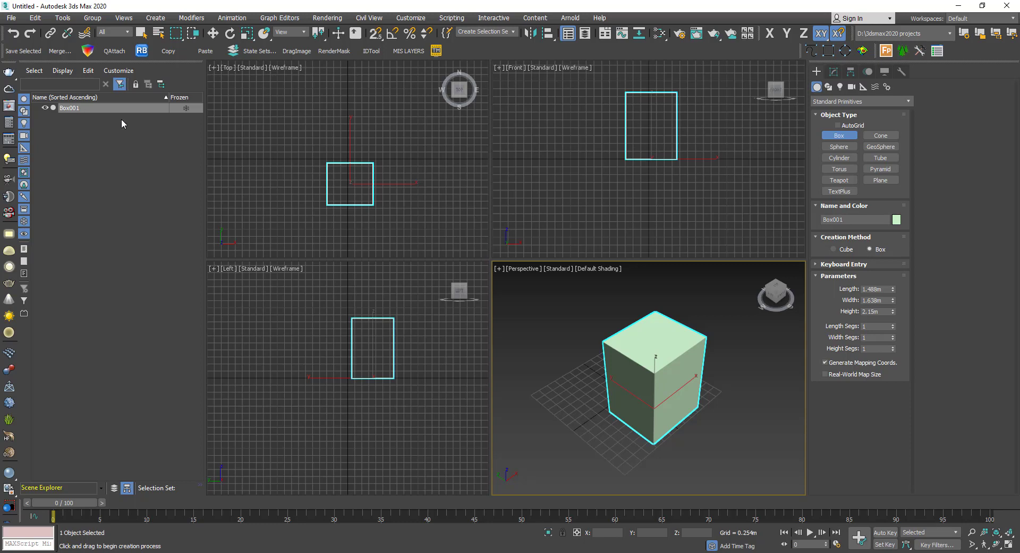
pyautogui.click(840, 146)
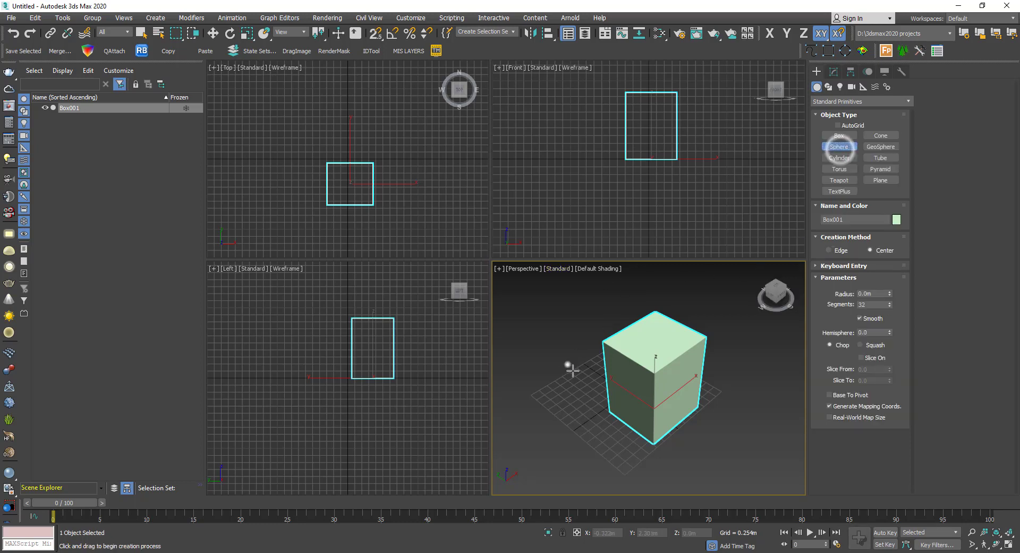
pyautogui.moveTo(565, 362); pyautogui.dragTo(600, 367)
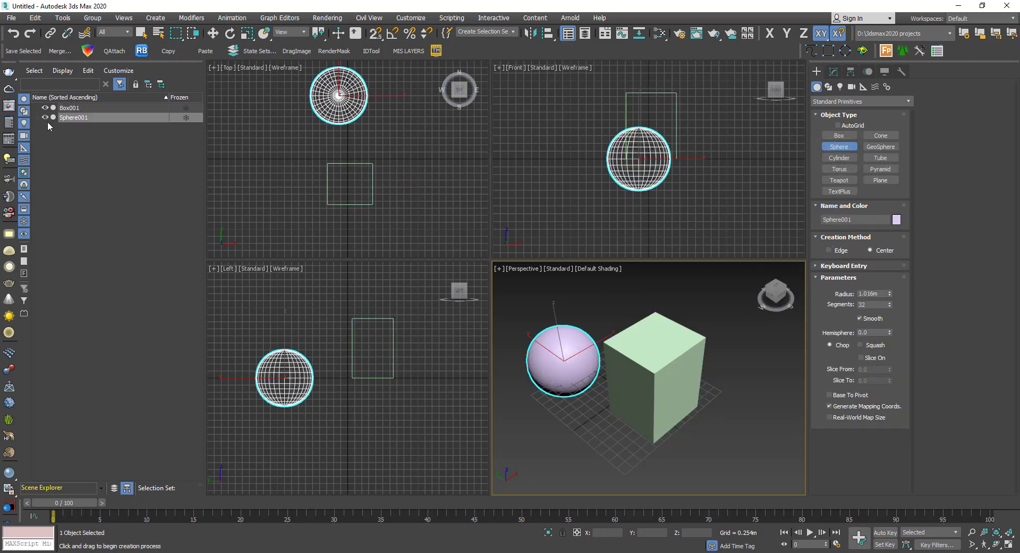
# Hide and unhide the sphere and the box one after the other from the Scene Explorer.
pyautogui.click(44, 117)
pyautogui.click(45, 117)
pyautogui.click(45, 107)
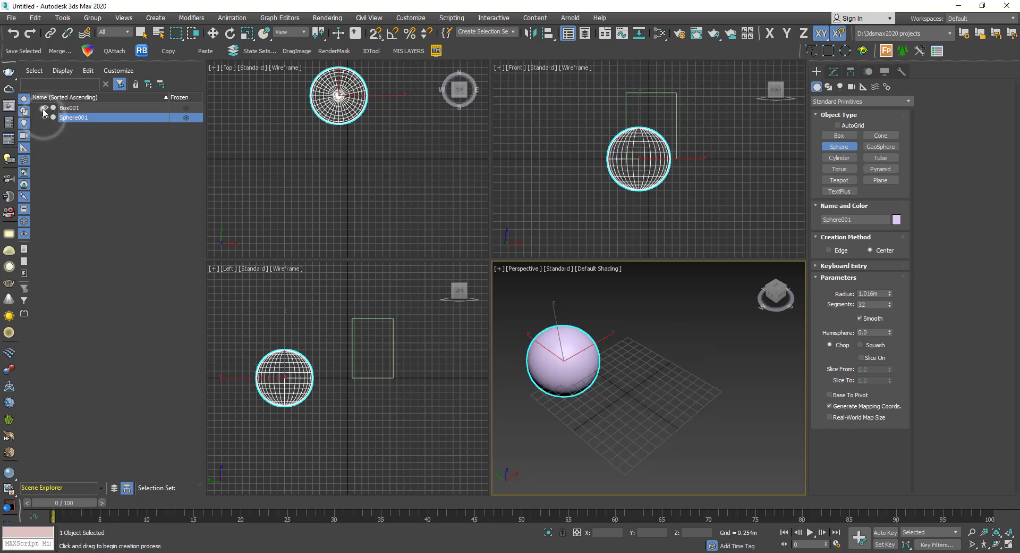
pyautogui.click(45, 108)
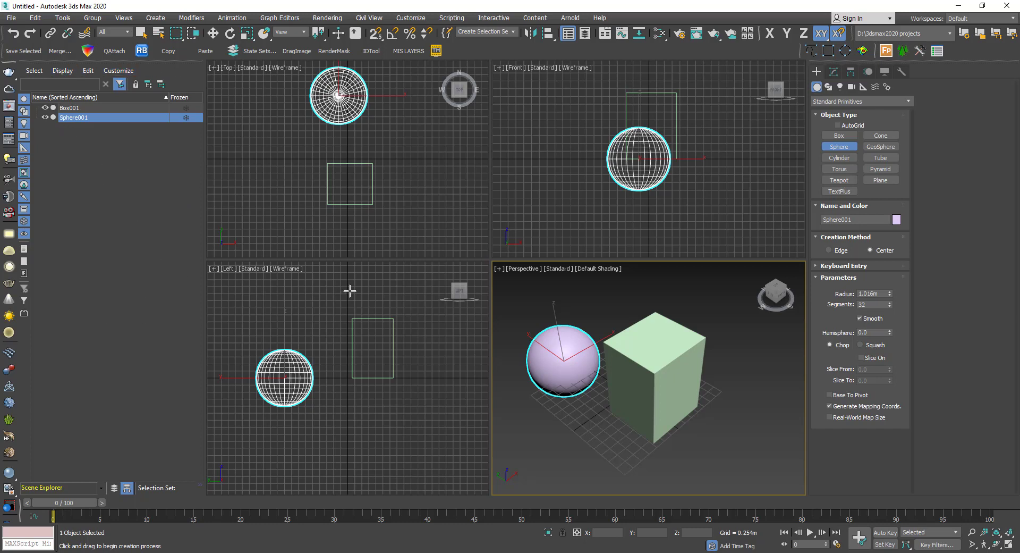
# End sphere creation, and freeze and unfreeze the sphere from the Scene Explorer.
pyautogui.rightClick(588, 300)
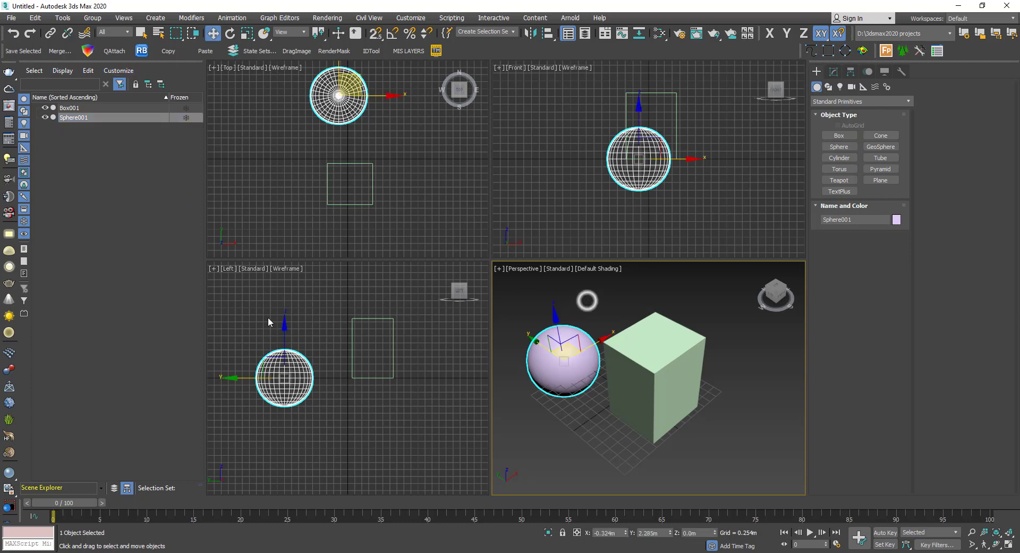
pyautogui.click(183, 117)
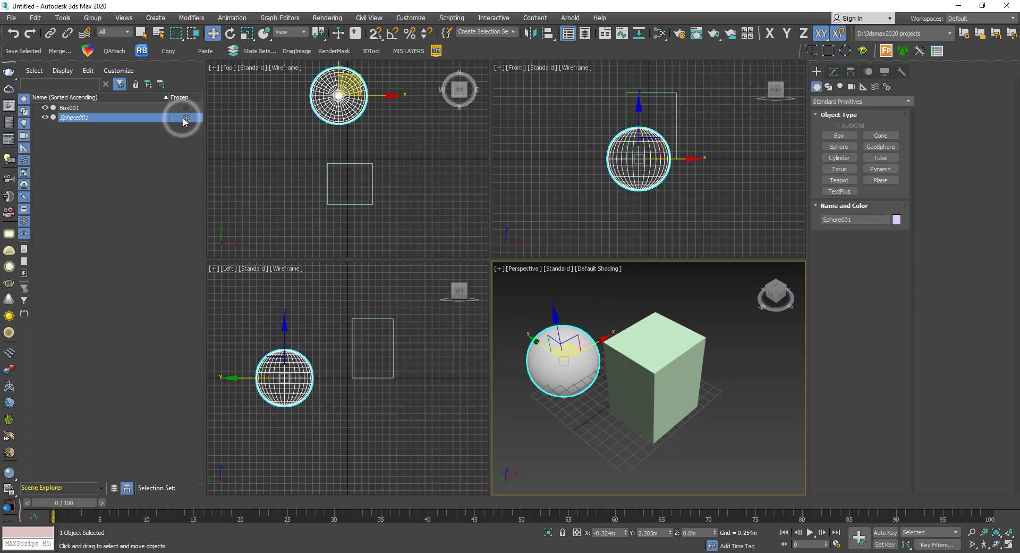
pyautogui.click(183, 118)
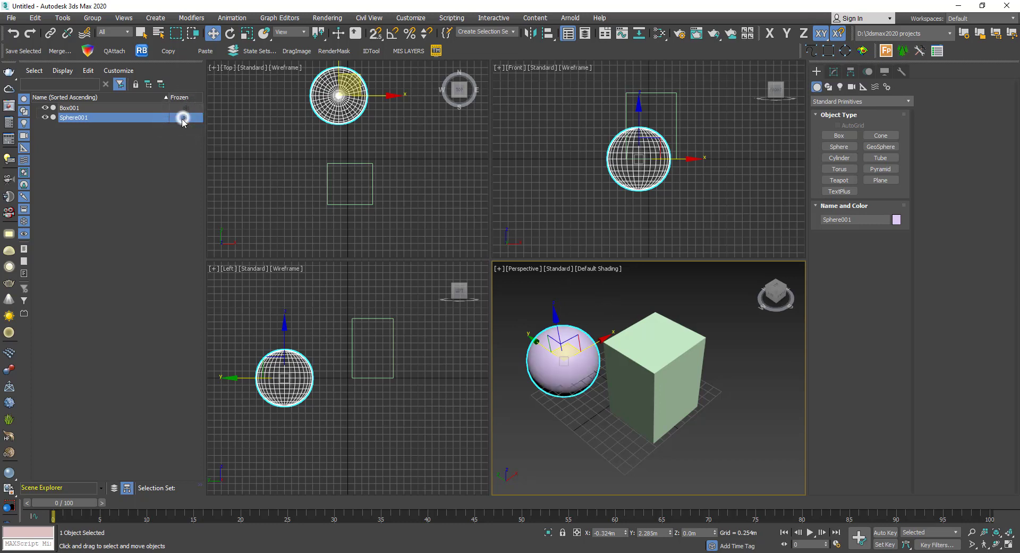
# Switch the explorer to Layer Explorer, and collapse and expand the 0 (default) layer.
pyautogui.click(101, 487)
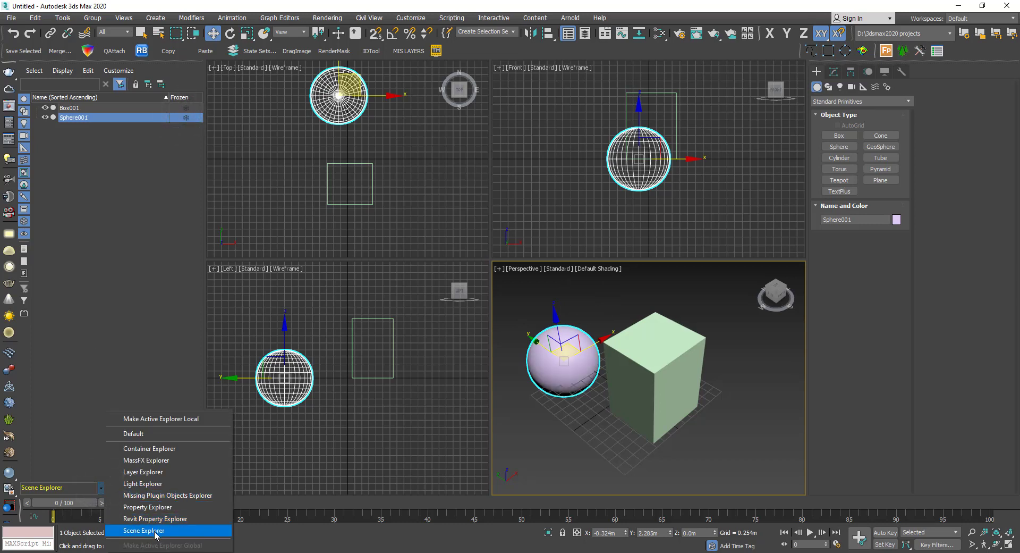
pyautogui.click(154, 472)
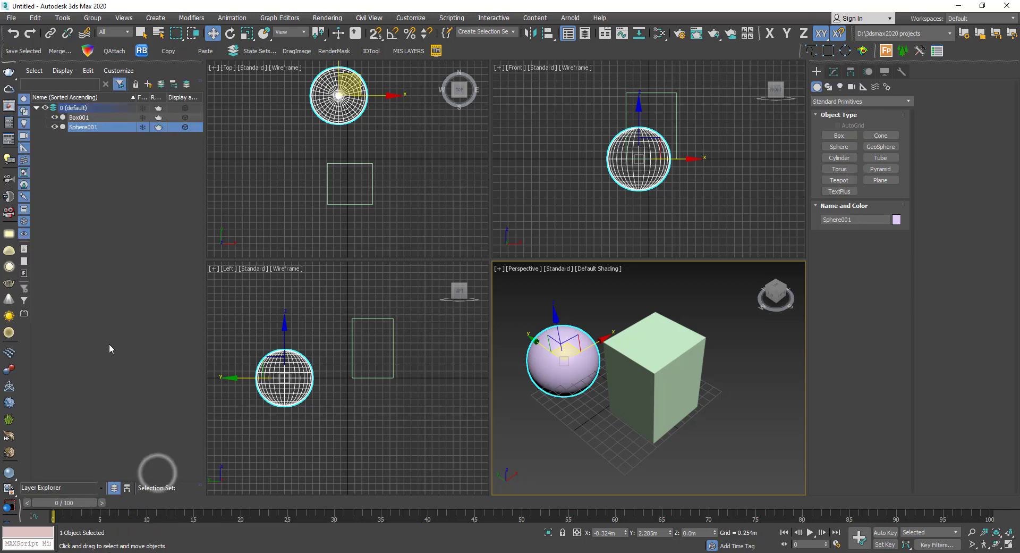
pyautogui.click(37, 108)
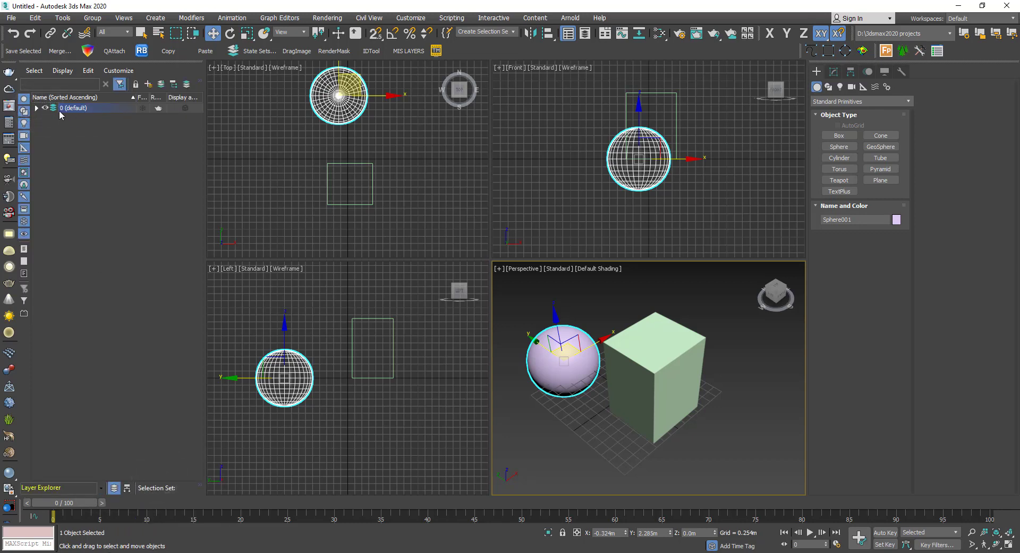
pyautogui.click(37, 108)
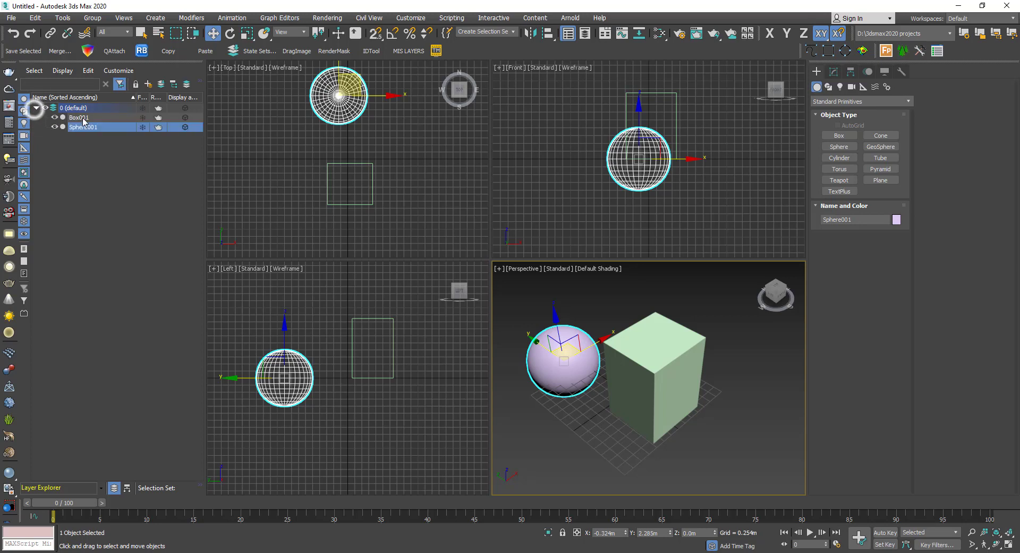
# Highlight Box001 and Sphere001 alternately in the Layer Explorer, and toggle the box's visibility off and on.
pyautogui.click(80, 117)
pyautogui.click(89, 128)
pyautogui.click(86, 118)
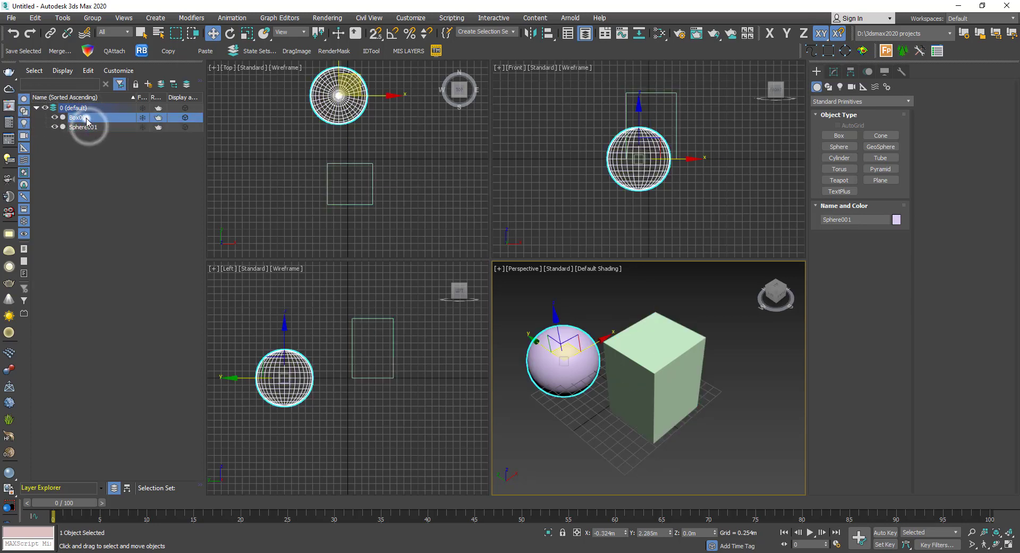
pyautogui.click(87, 128)
pyautogui.click(54, 118)
pyautogui.click(54, 117)
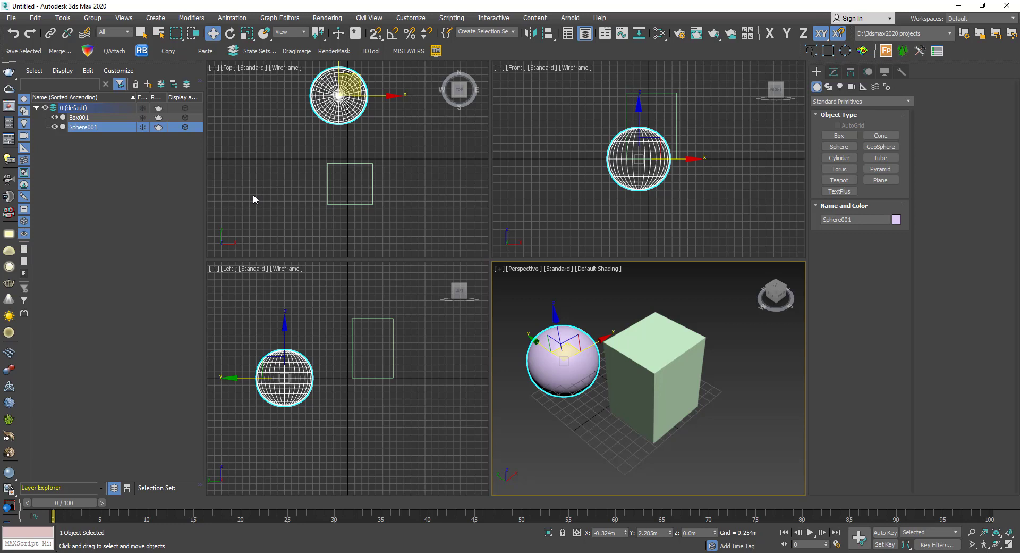
# Select the box together with the sphere in the Perspective viewport, and clear the selection.
pyautogui.click(720, 307)
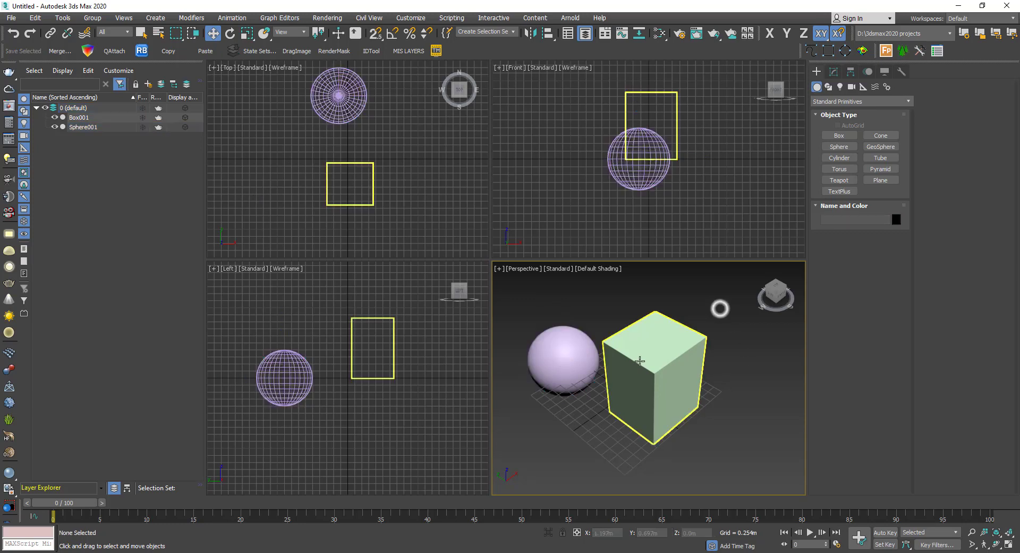
pyautogui.click(641, 351)
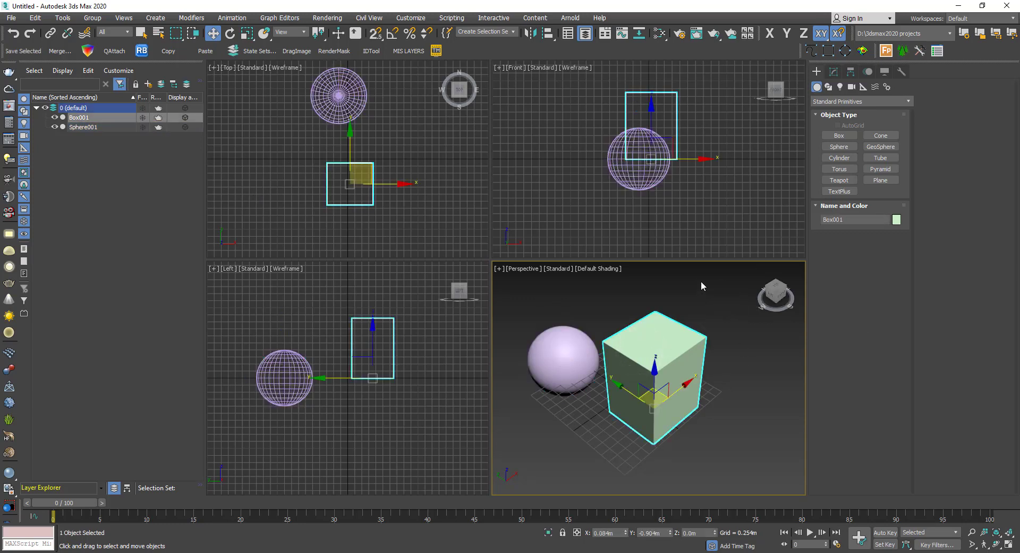
pyautogui.keyDown('ctrl'); pyautogui.click(557, 393); pyautogui.keyUp('ctrl')
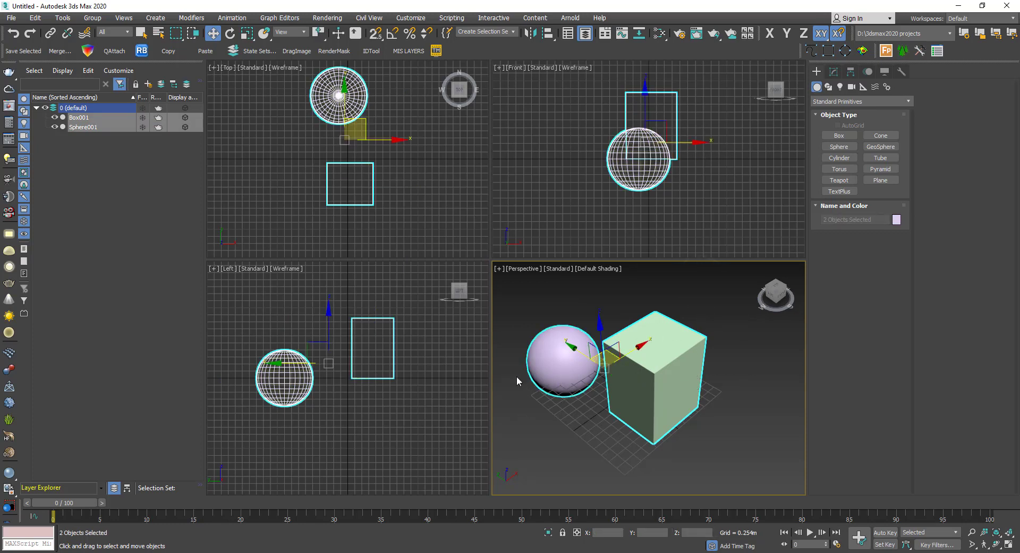
pyautogui.moveTo(557, 277); pyautogui.dragTo(648, 356)
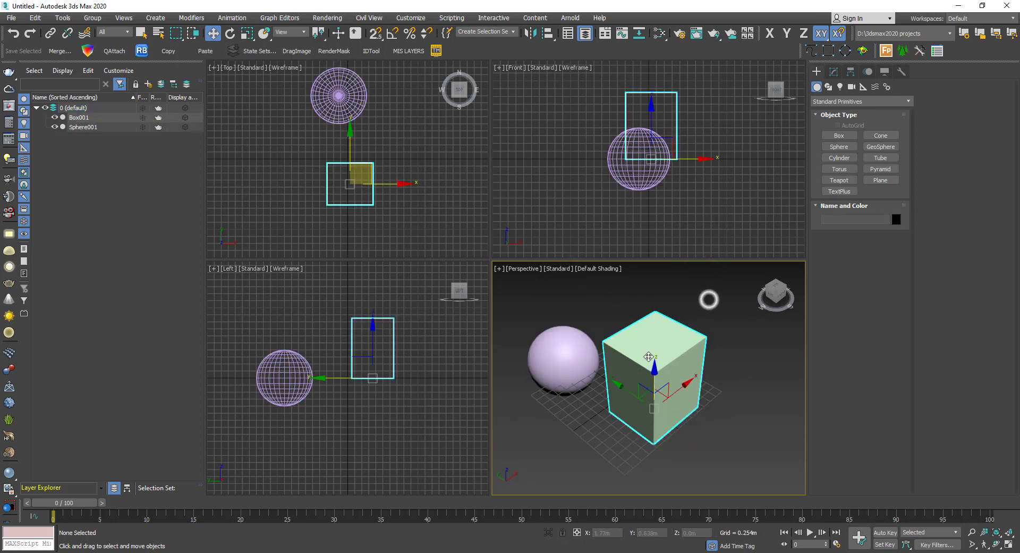
# Select Sphere001 in the Layer Explorer, and deselect it from the Perspective viewport.
pyautogui.click(84, 127)
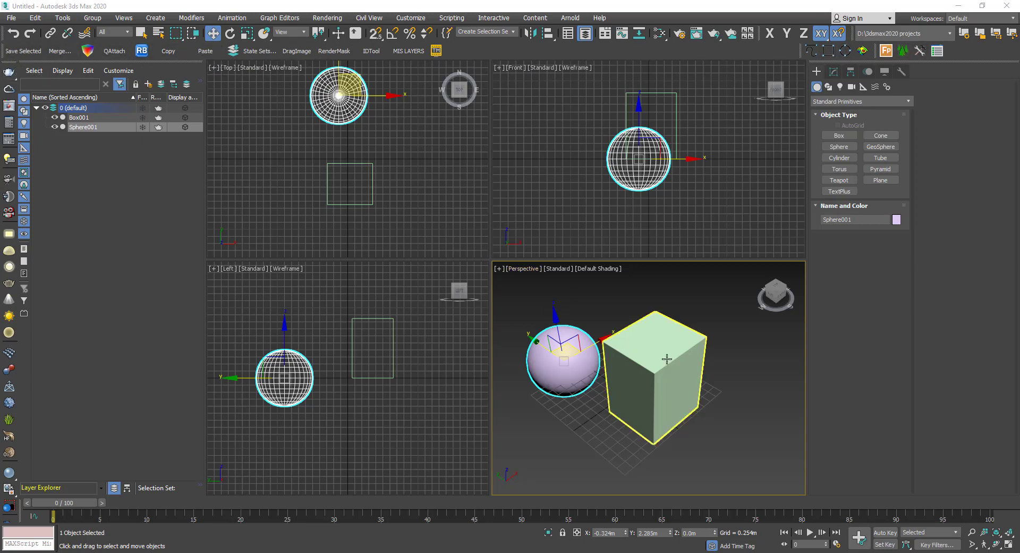
pyautogui.moveTo(693, 309); pyautogui.dragTo(698, 310, button='middle')
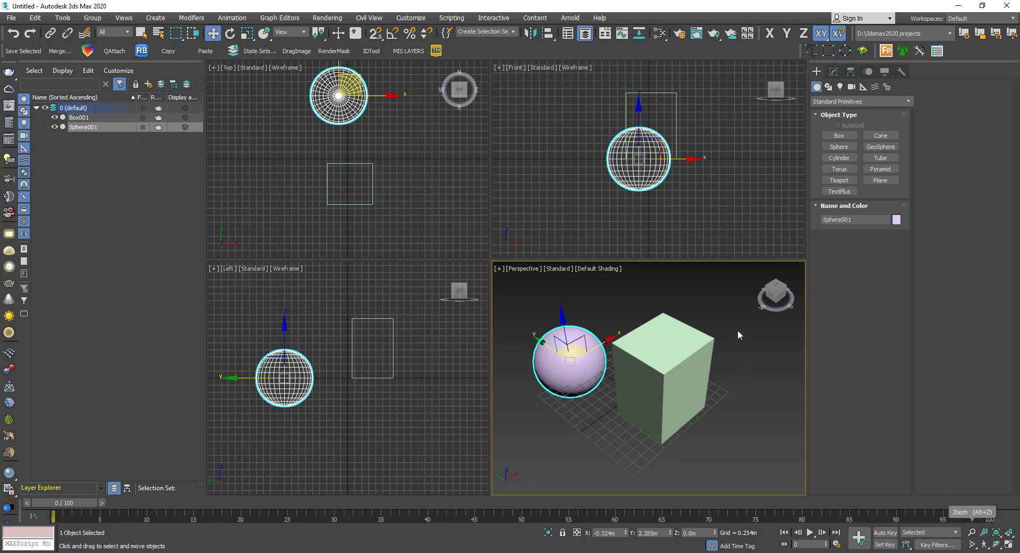
pyautogui.click(687, 304)
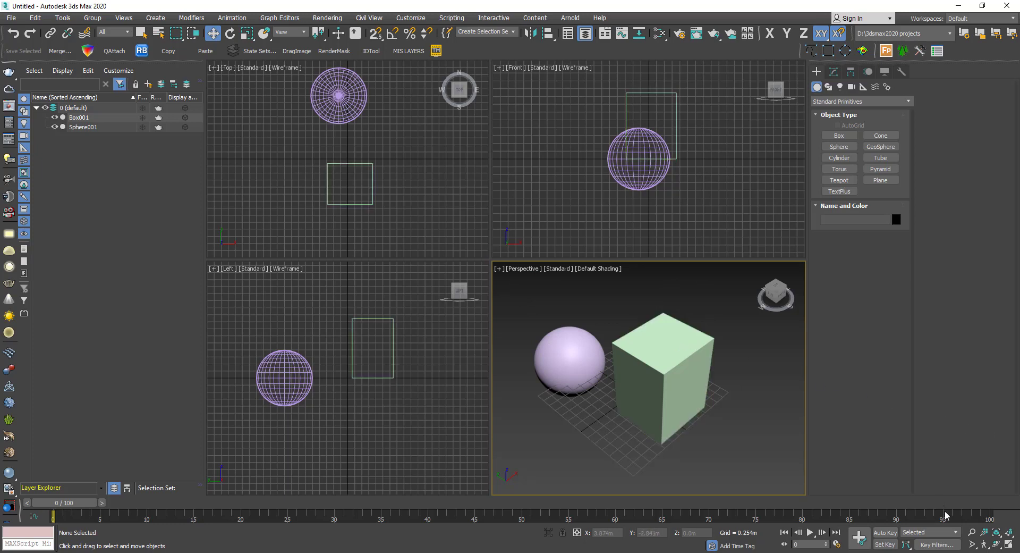
# Zoom out the Perspective and Front viewports with the Zoom tool and make Perspective the active viewport.
pyautogui.click(973, 533)
pyautogui.moveTo(641, 344)
pyautogui.mouseDown()
pyautogui.moveTo(646, 366)
pyautogui.moveTo(643, 332)
pyautogui.moveTo(646, 372)
pyautogui.moveTo(643, 331)
pyautogui.moveTo(651, 367)
pyautogui.moveTo(653, 340)
pyautogui.moveTo(657, 364)
pyautogui.moveTo(658, 352)
pyautogui.mouseUp()
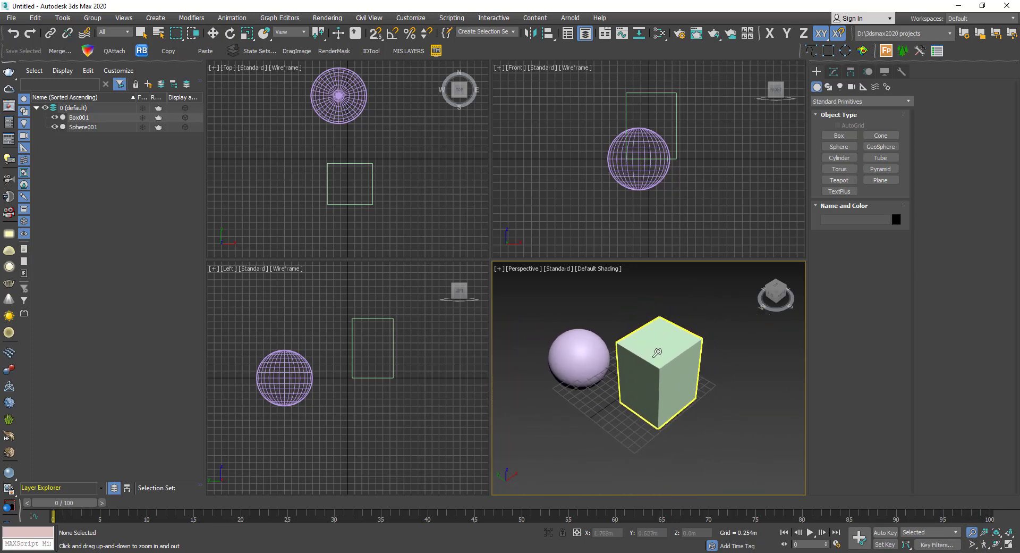
pyautogui.moveTo(579, 182); pyautogui.dragTo(620, 178)
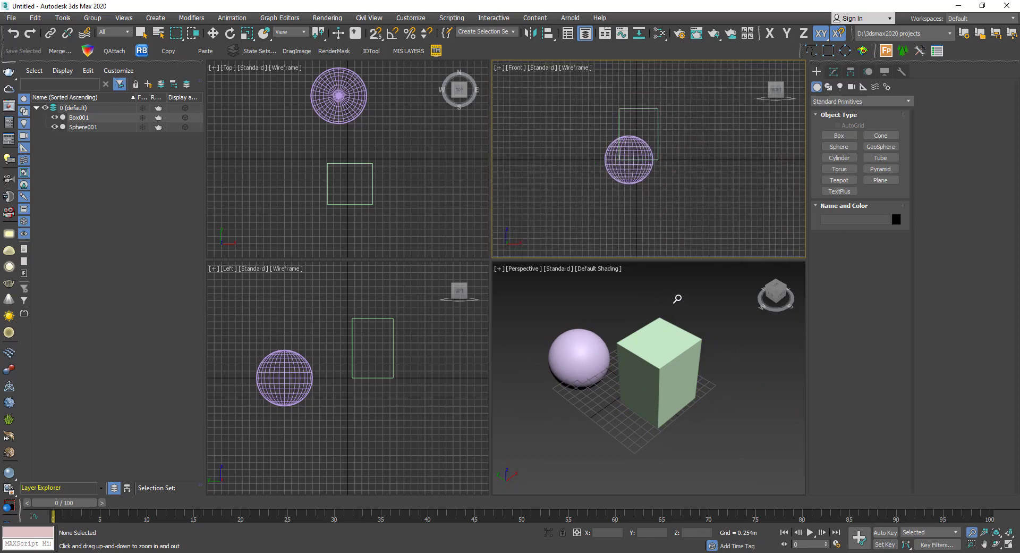
pyautogui.click(678, 299)
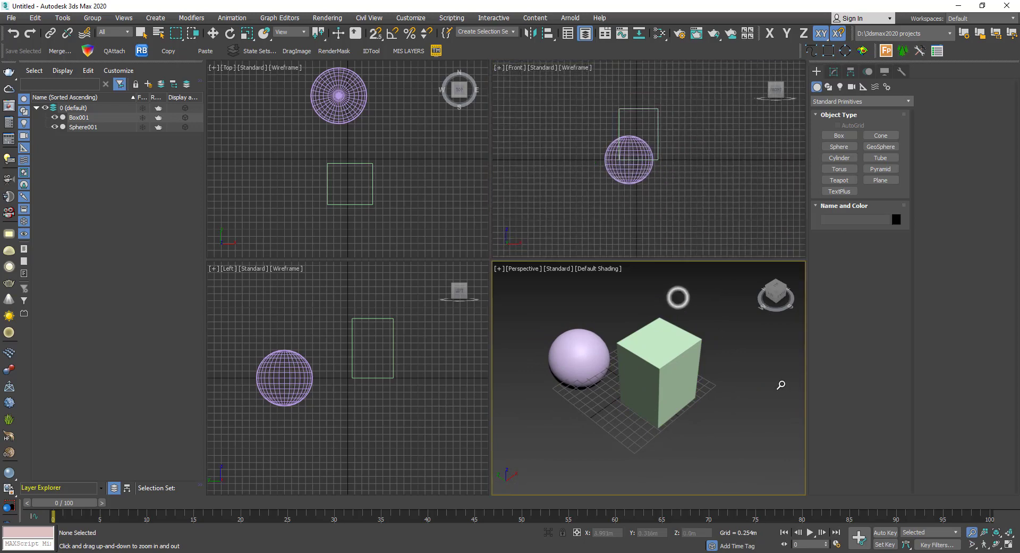
pyautogui.click(973, 533)
pyautogui.click(716, 352)
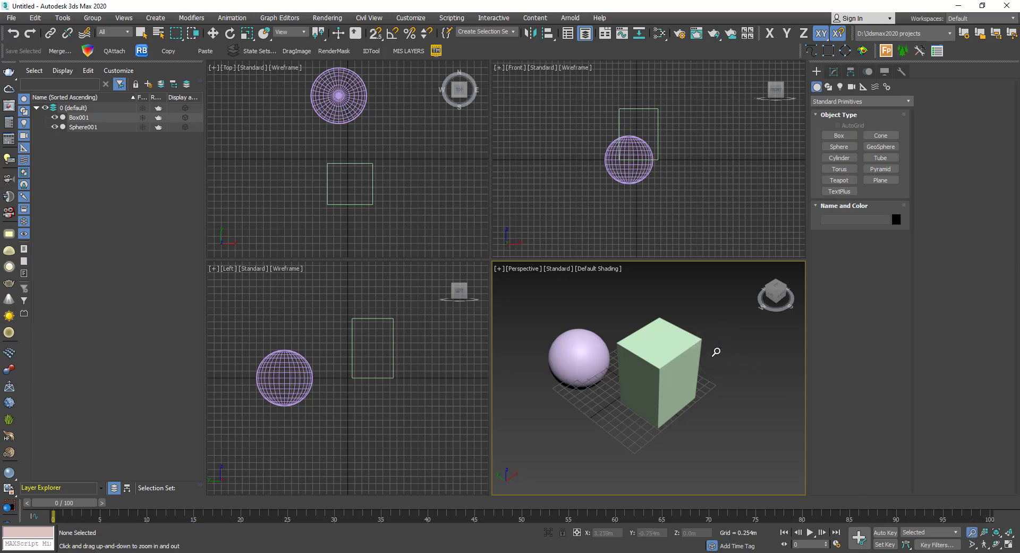
# Zoom all the viewports together with the Zoom All tool, working from the Perspective viewport.
pyautogui.click(975, 533)
pyautogui.click(985, 533)
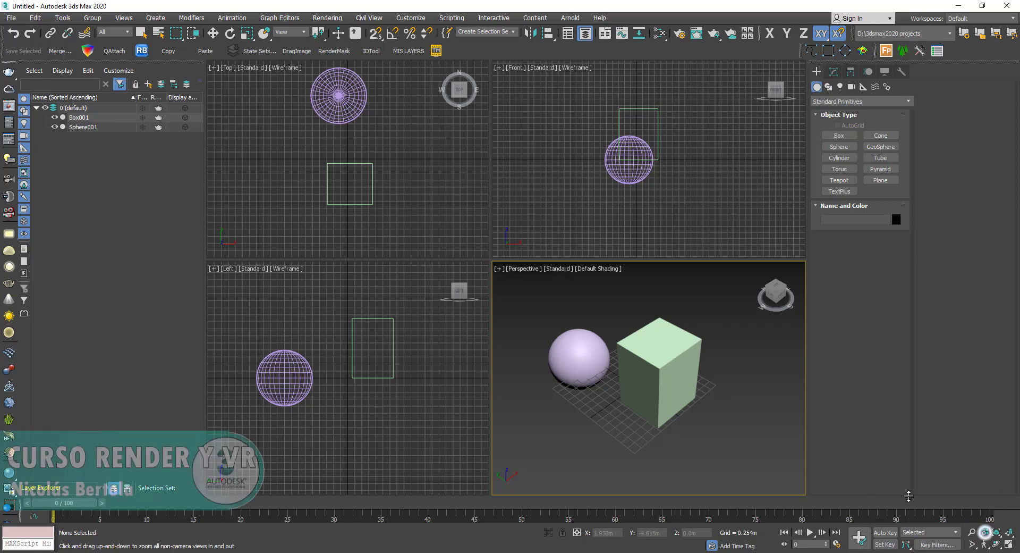
pyautogui.moveTo(680, 356); pyautogui.dragTo(700, 354)
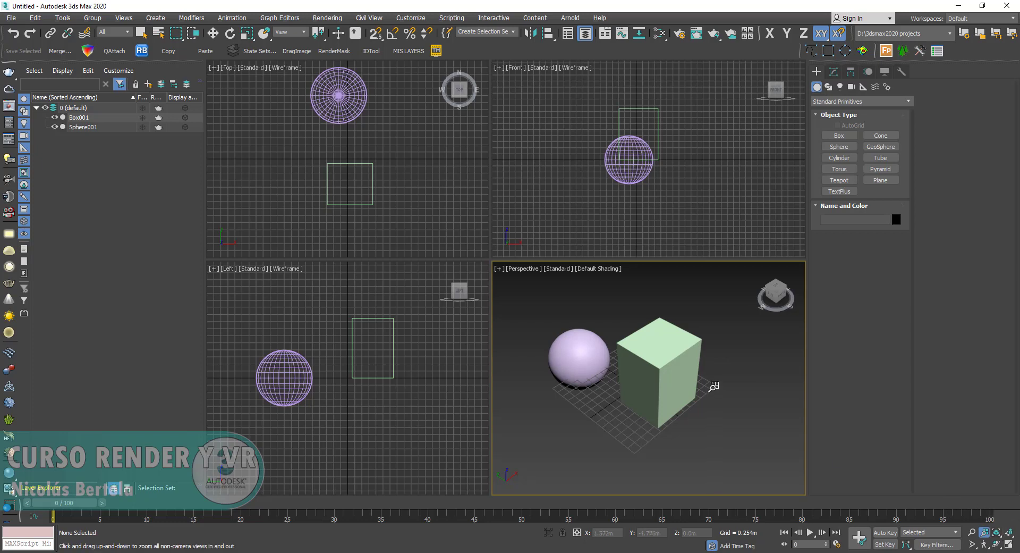
pyautogui.click(713, 386)
# Select the box in the Perspective viewport with the Move tool active and frame it with Zoom Extents Selected.
pyautogui.press('w')
pyautogui.click(652, 345)
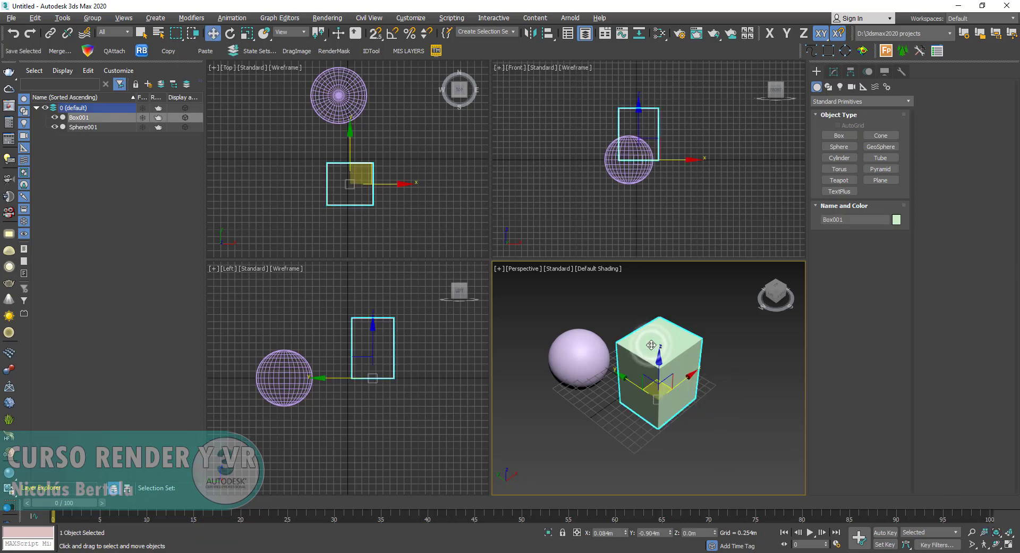
pyautogui.click(996, 533)
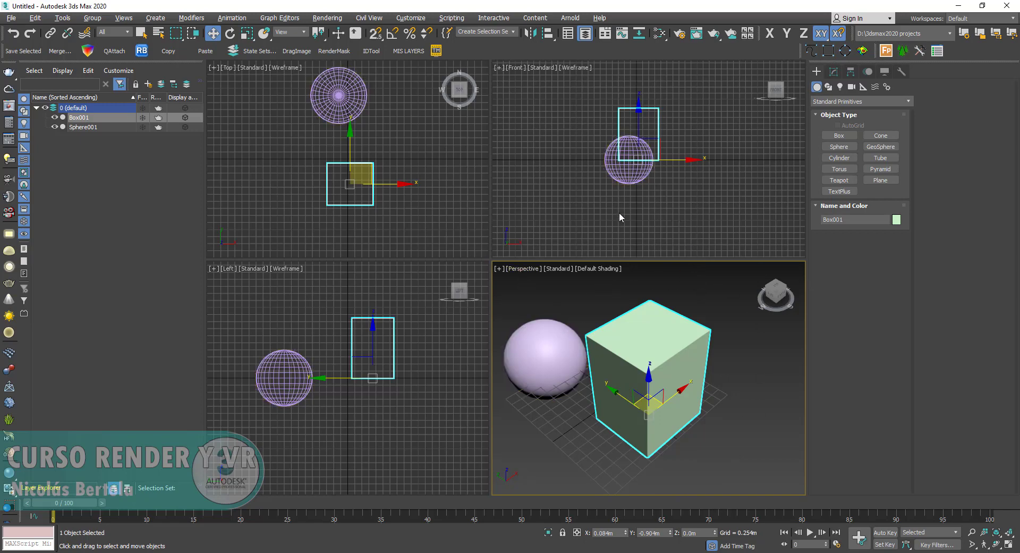
# Select the sphere in the Front viewport, frame it with Zoom Extents Selected, and zoom that viewport back out.
pyautogui.click(572, 187)
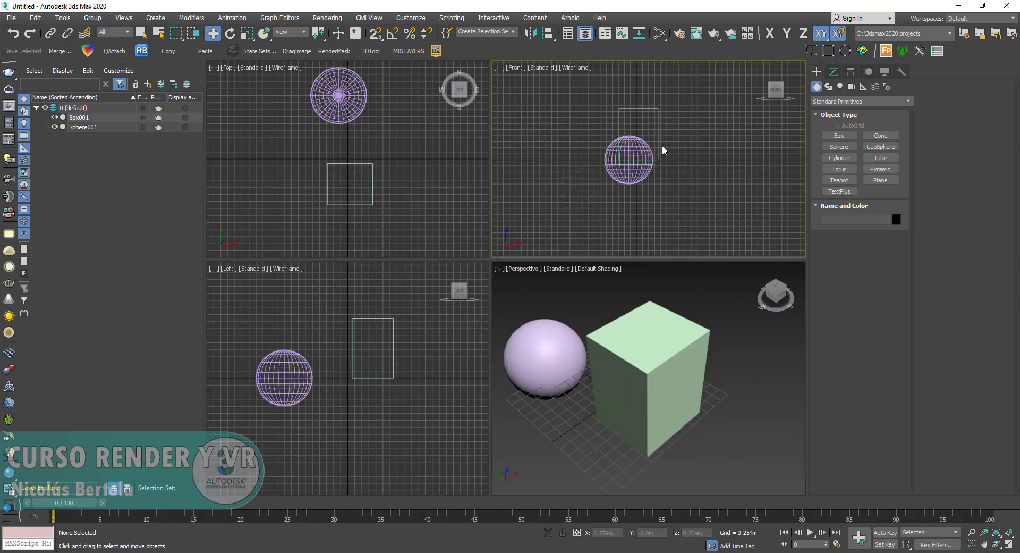
pyautogui.click(646, 154)
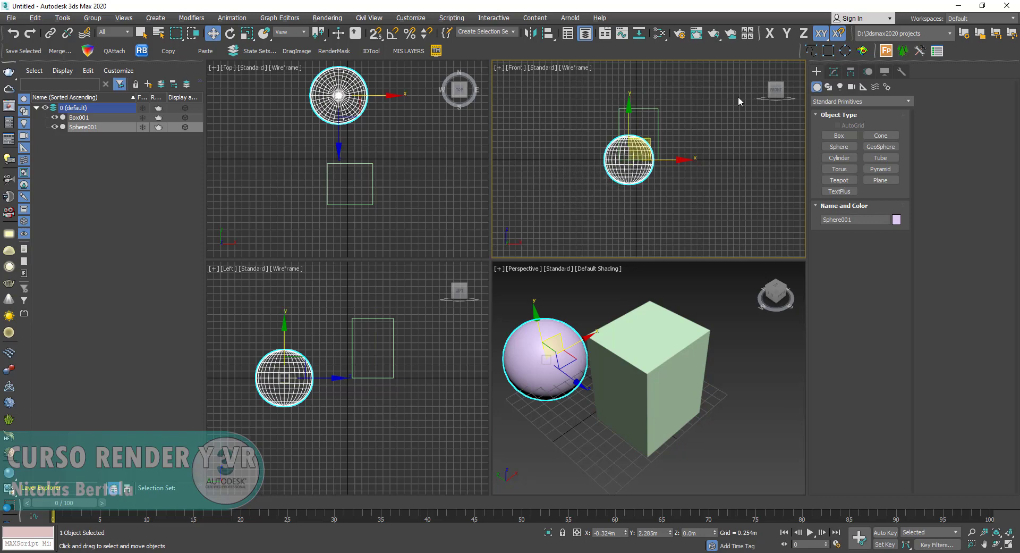
pyautogui.click(997, 534)
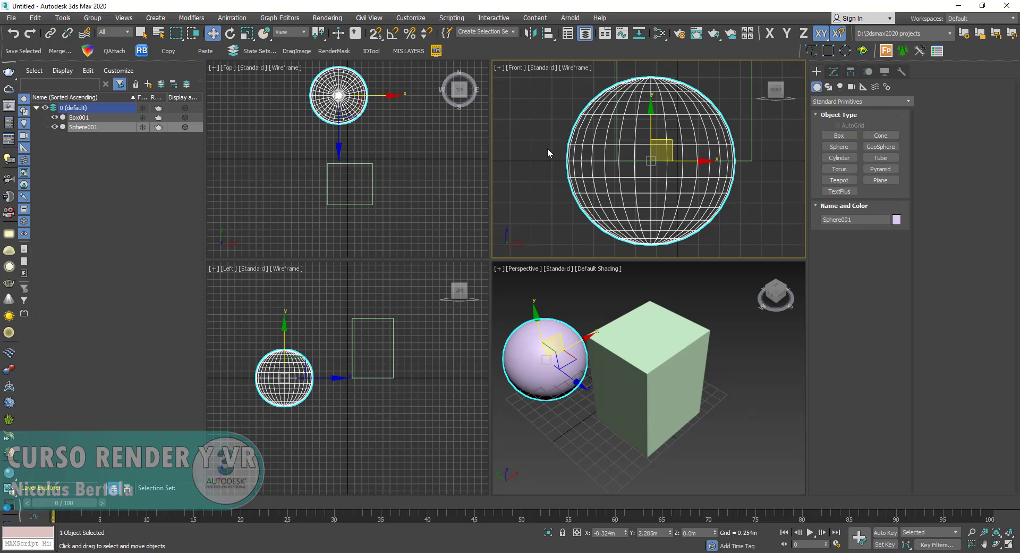
pyautogui.scroll(-2, 548, 152)
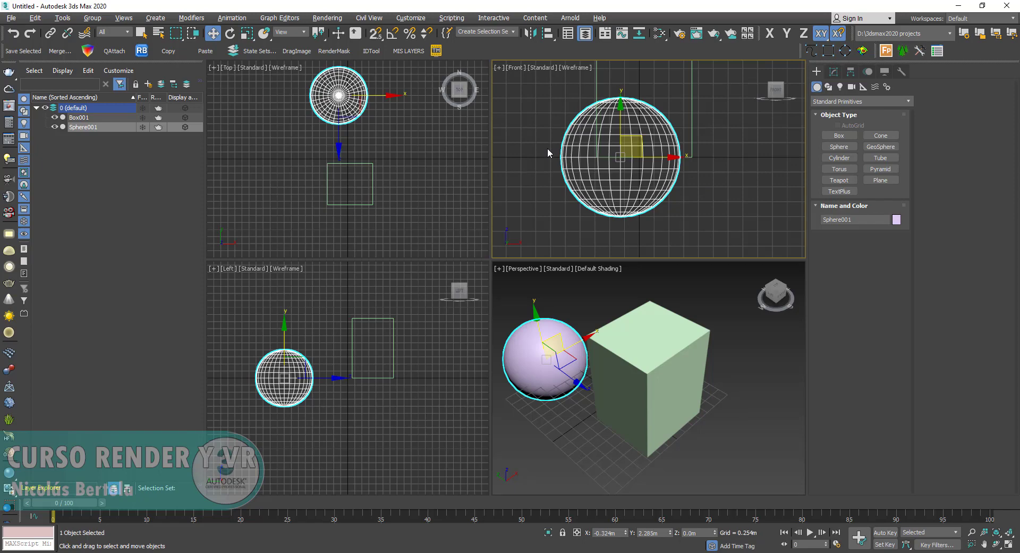
pyautogui.scroll(-2, 669, 184)
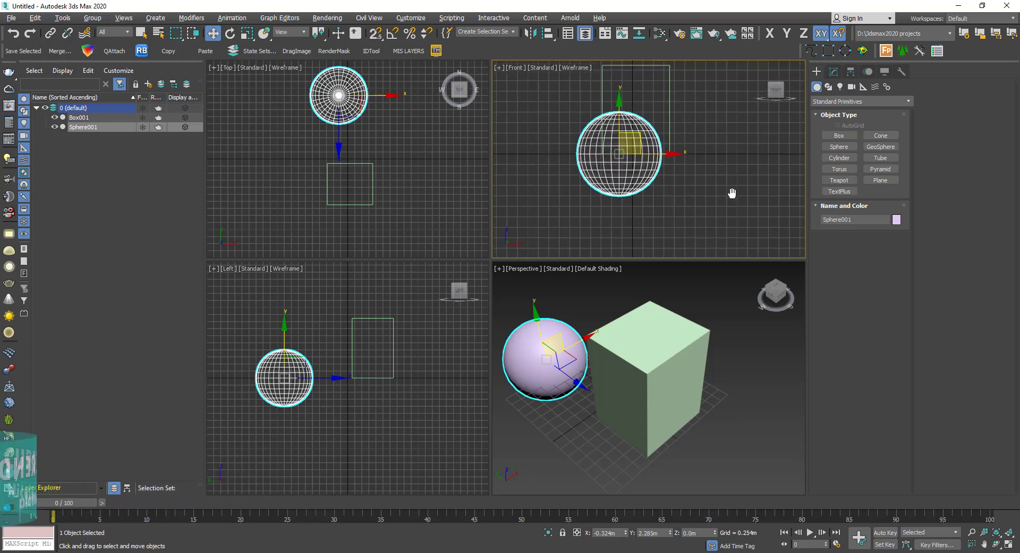
# Select and frame the box in the Left viewport, then clear the selection and zoom back out.
pyautogui.click(393, 405)
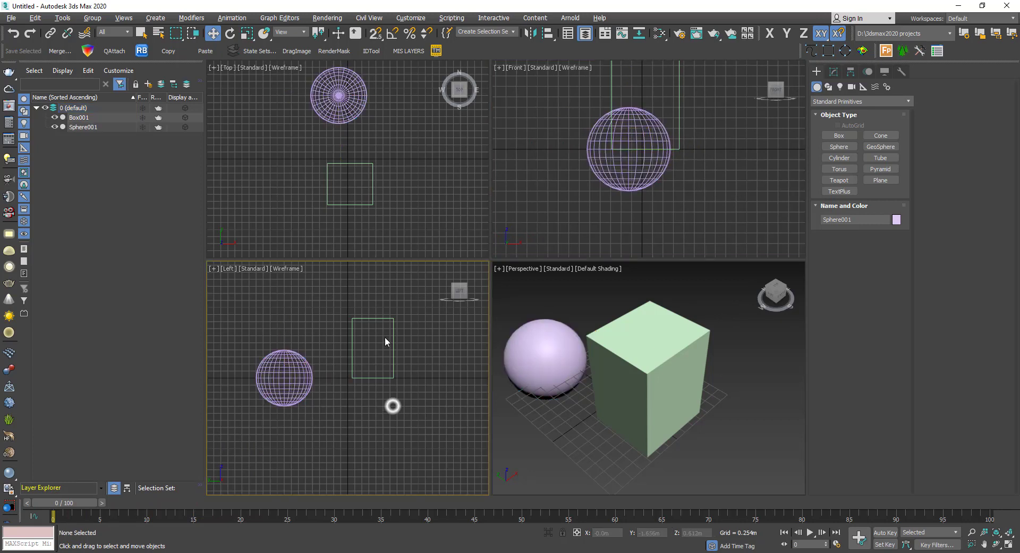
pyautogui.moveTo(396, 302); pyautogui.dragTo(366, 343)
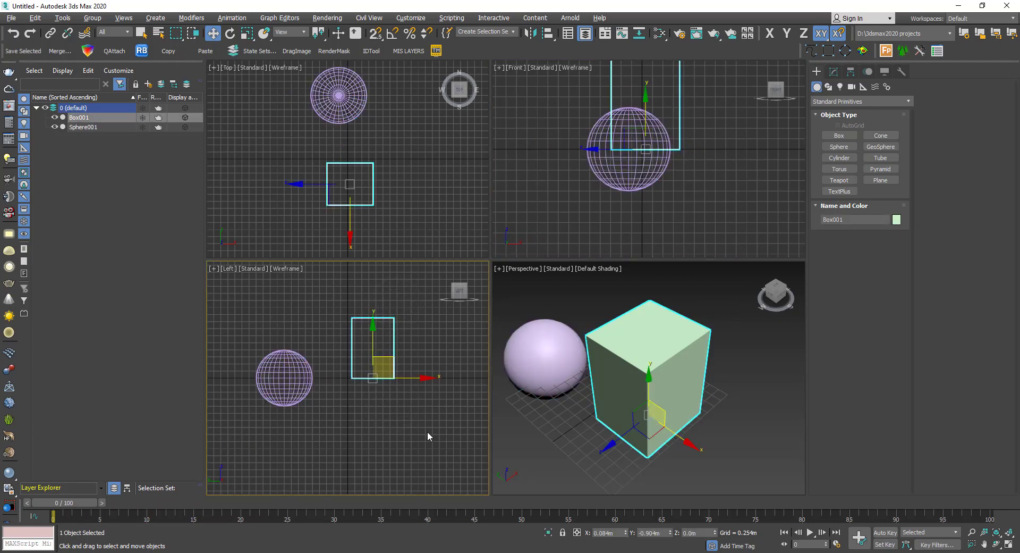
pyautogui.press('z')
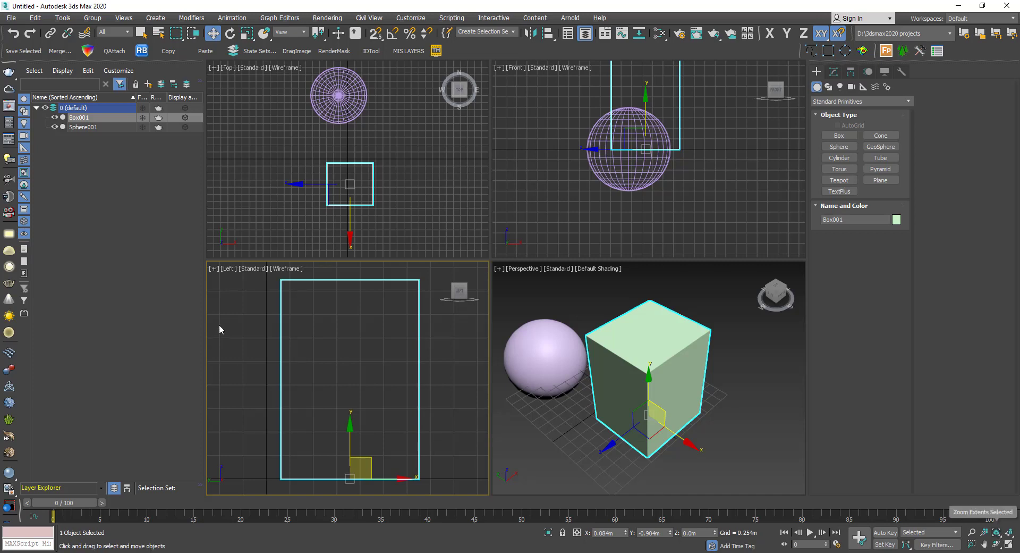
pyautogui.click(394, 312)
pyautogui.scroll(-3, 335, 346)
pyautogui.moveTo(335, 346); pyautogui.dragTo(383, 342, button='middle')
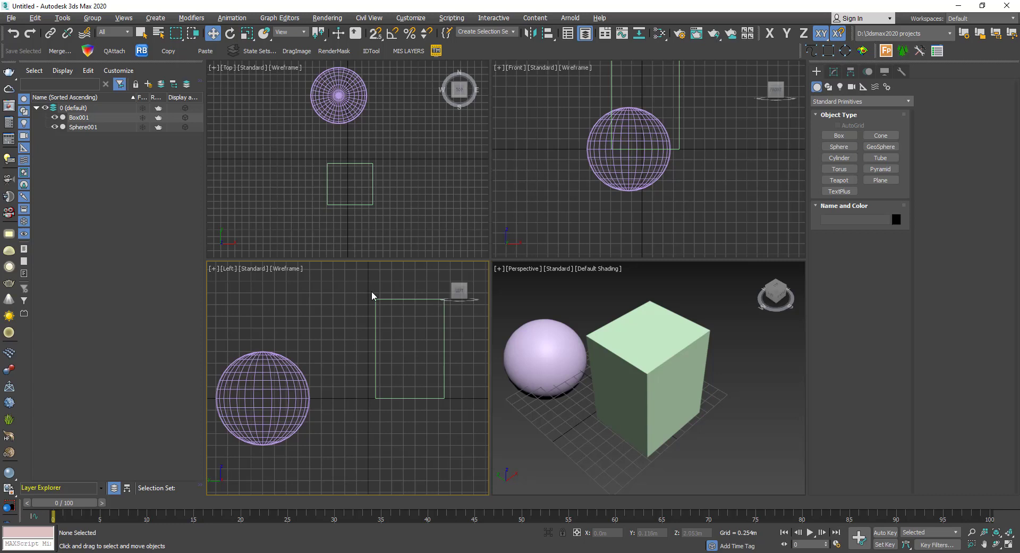
# In the Left viewport, frame the box again, then select the box and sphere and frame both together.
pyautogui.click(382, 325)
pyautogui.press('z')
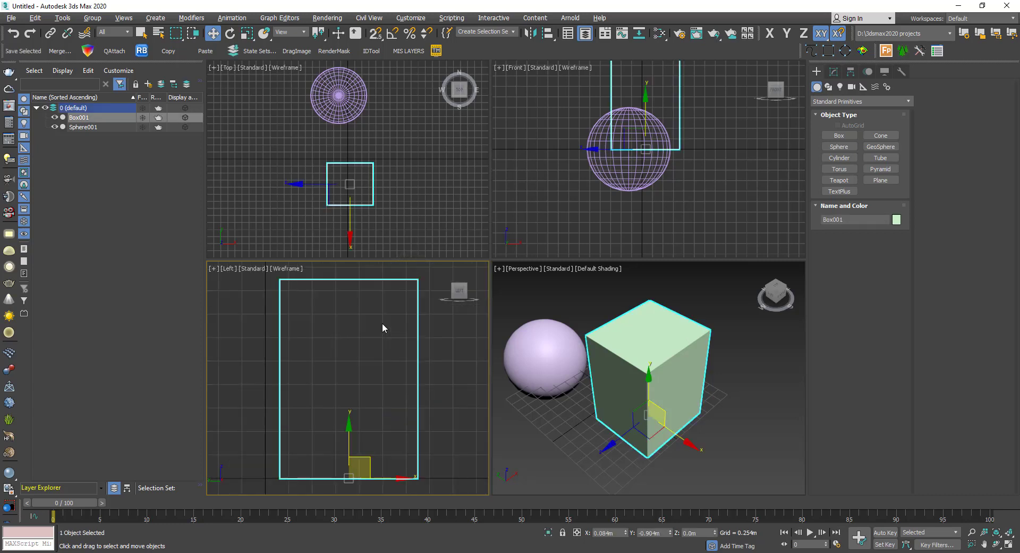
pyautogui.scroll(-5, 383, 326)
pyautogui.moveTo(394, 293); pyautogui.dragTo(256, 406)
pyautogui.press('z')
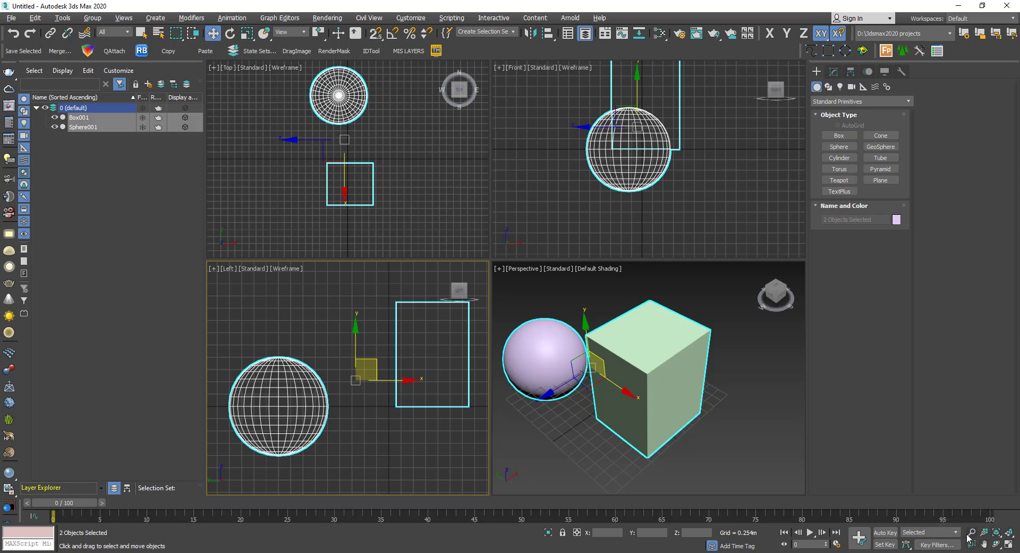
# Clear the selection, switch the active viewport between Left and Perspective, and pan the Perspective viewport slightly.
pyautogui.click(693, 302)
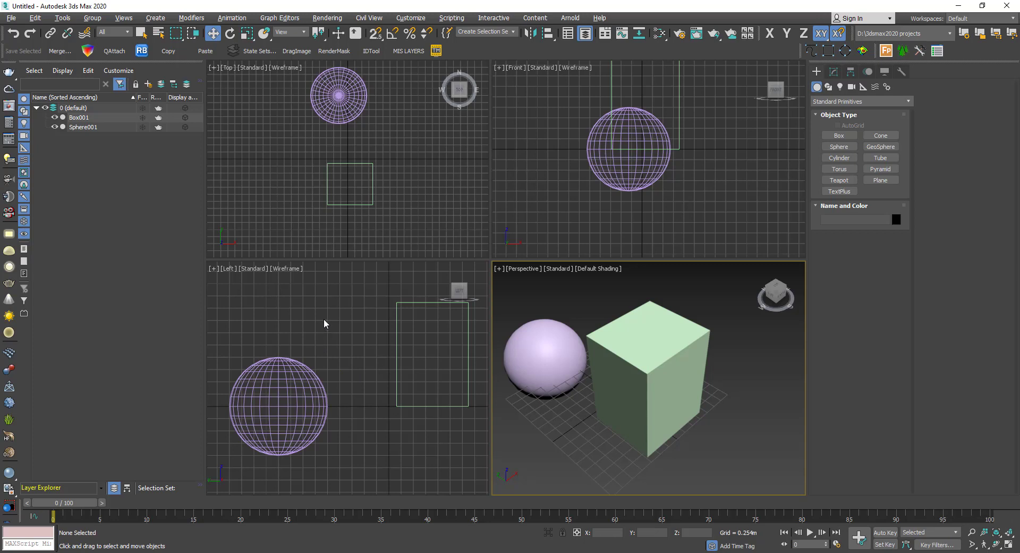
pyautogui.click(366, 325)
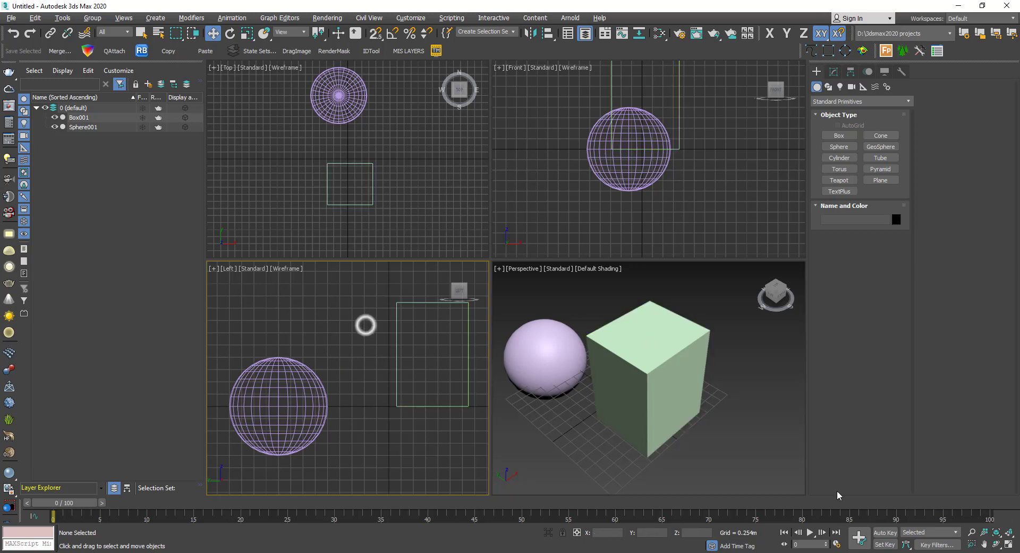
pyautogui.click(735, 420)
pyautogui.click(325, 319)
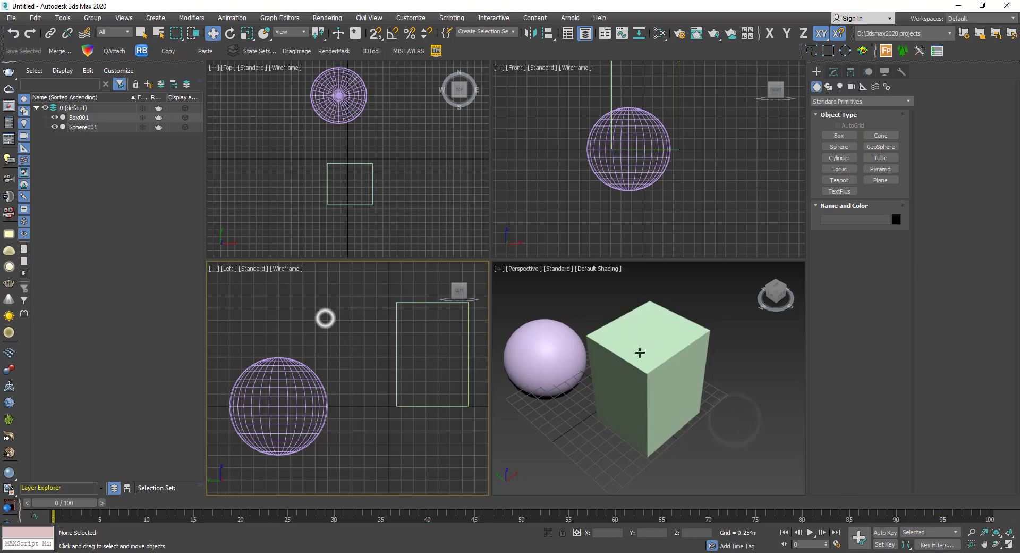
pyautogui.click(705, 310)
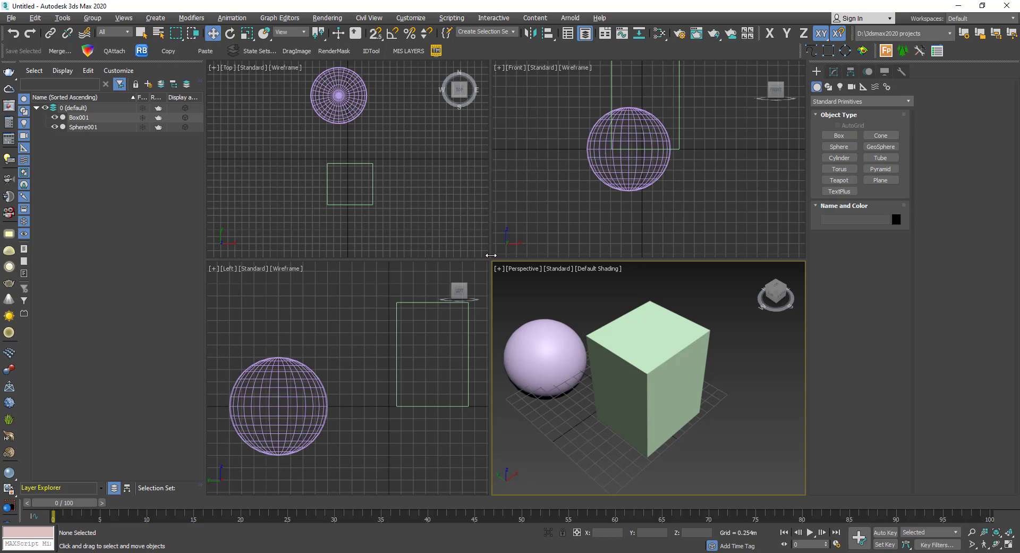
pyautogui.moveTo(687, 302); pyautogui.dragTo(697, 303, button='middle')
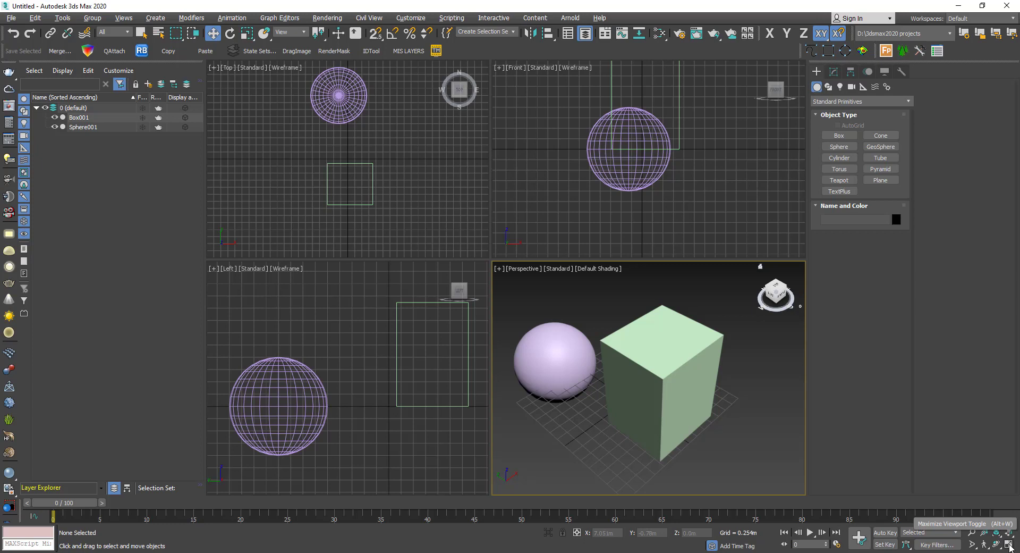
# Maximize the Perspective viewport and restore the four-viewport layout.
pyautogui.click(594, 303)
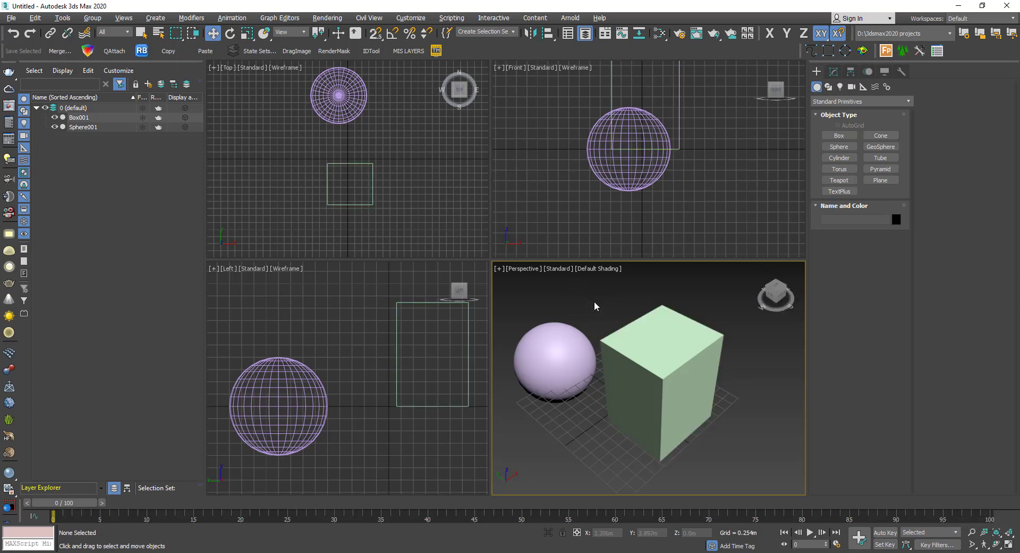
pyautogui.hotkey('alt', 'w')
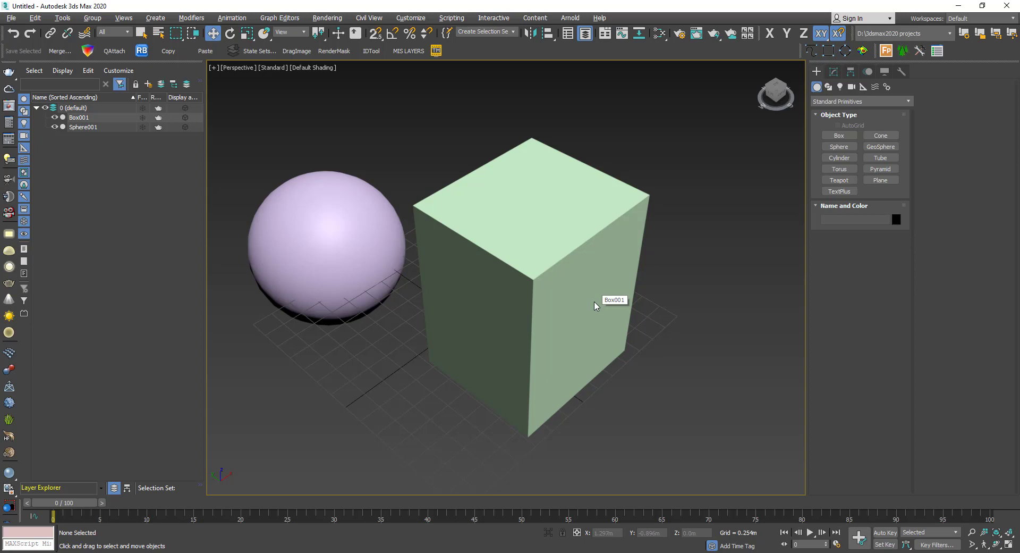
pyautogui.hotkey('alt', 'w')
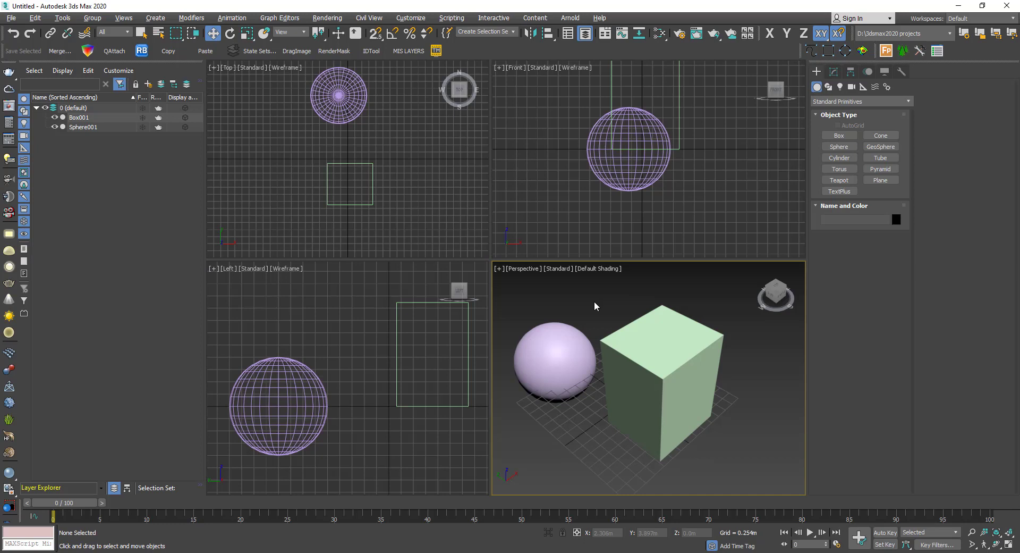
# Rotate the Perspective view with the Orbit tool and return to the Move tool.
pyautogui.click(997, 544)
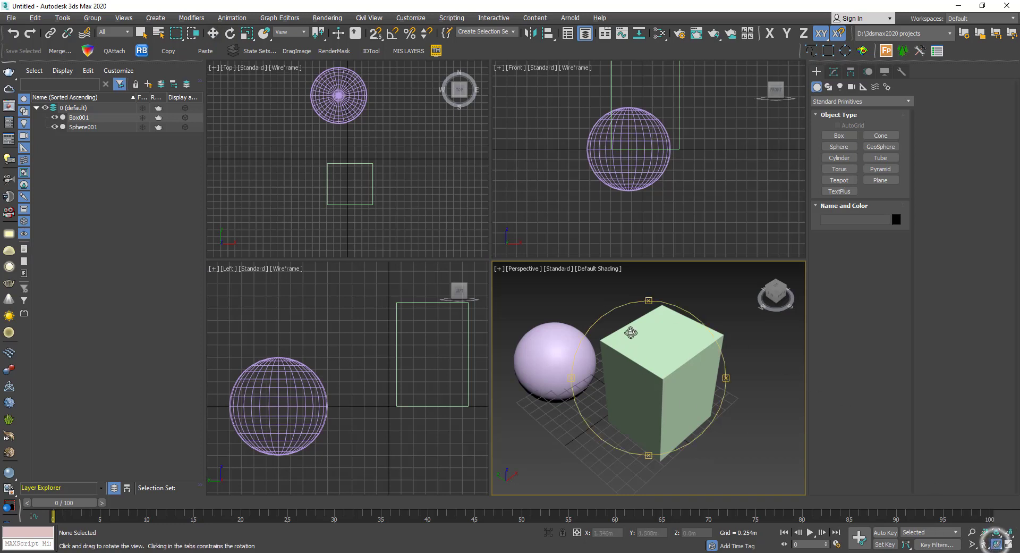
pyautogui.moveTo(723, 381); pyautogui.dragTo(745, 366)
pyautogui.press('w')
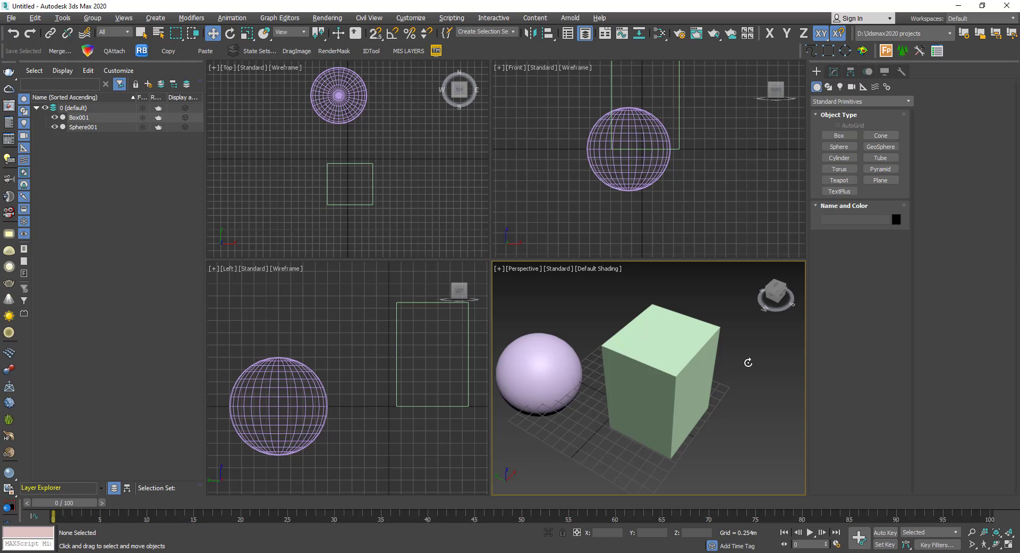
# Maximize the Perspective viewport and orbit it to view the box and sphere from several angles.
pyautogui.hotkey('alt', 'w')
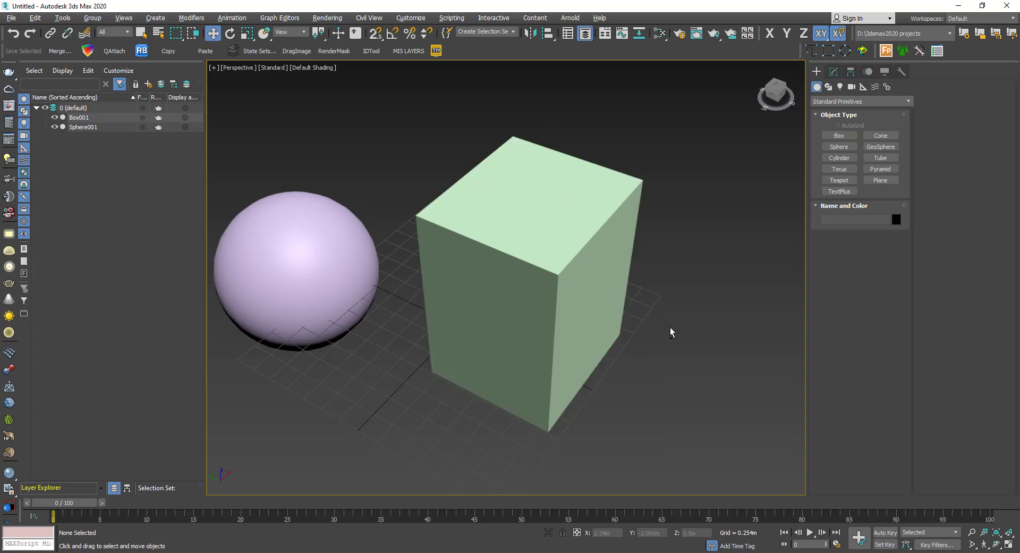
pyautogui.keyDown('alt'); pyautogui.moveTo(664, 328); pyautogui.dragTo(547, 309, button='middle'); pyautogui.keyUp('alt')
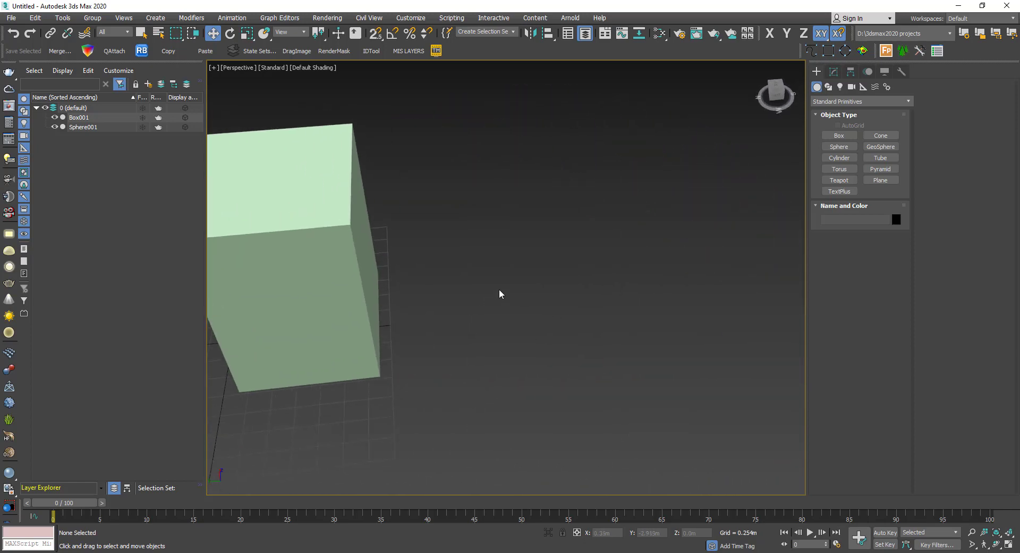
pyautogui.keyDown('alt'); pyautogui.moveTo(536, 344); pyautogui.dragTo(611, 407, button='middle'); pyautogui.keyUp('alt')
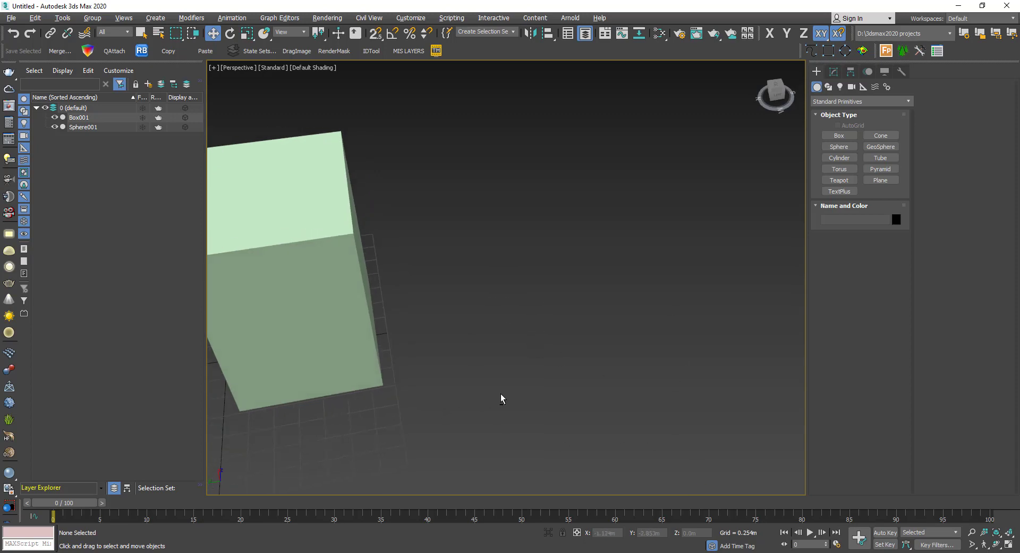
pyautogui.keyDown('alt'); pyautogui.moveTo(501, 395); pyautogui.dragTo(508, 380, button='middle'); pyautogui.keyUp('alt')
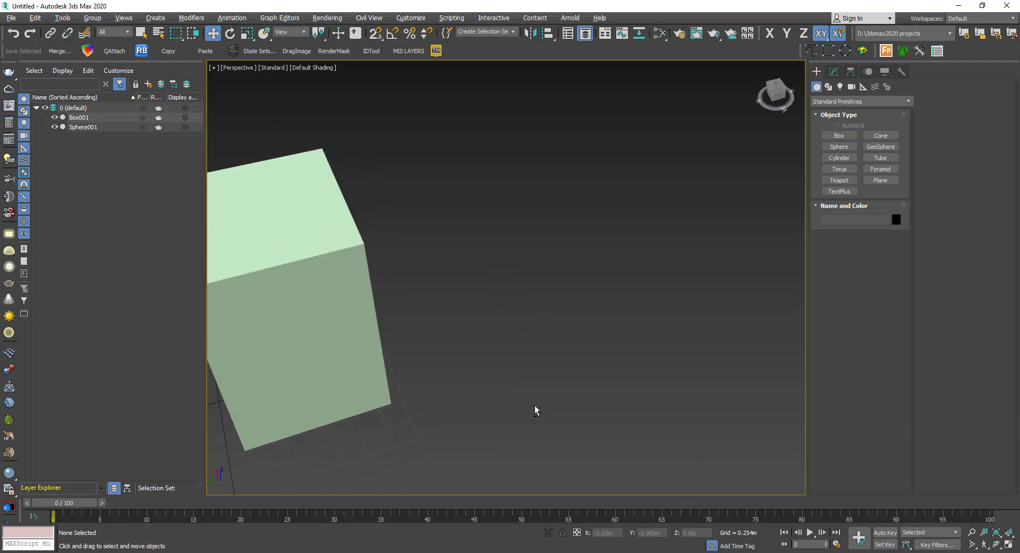
pyautogui.keyDown('alt'); pyautogui.moveTo(535, 410); pyautogui.dragTo(602, 287, button='middle'); pyautogui.keyUp('alt')
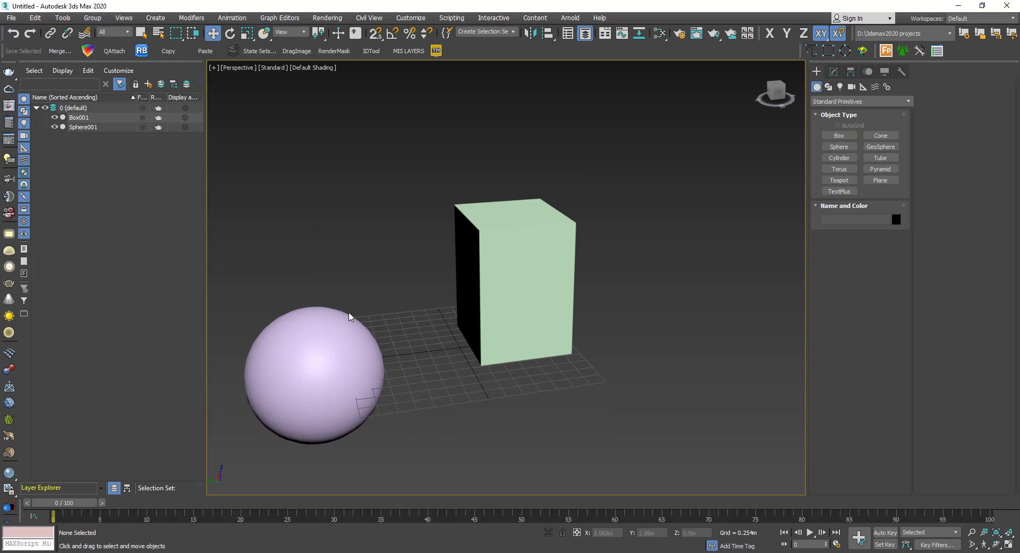
# Select the sphere and orbit the Perspective view around it.
pyautogui.click(333, 325)
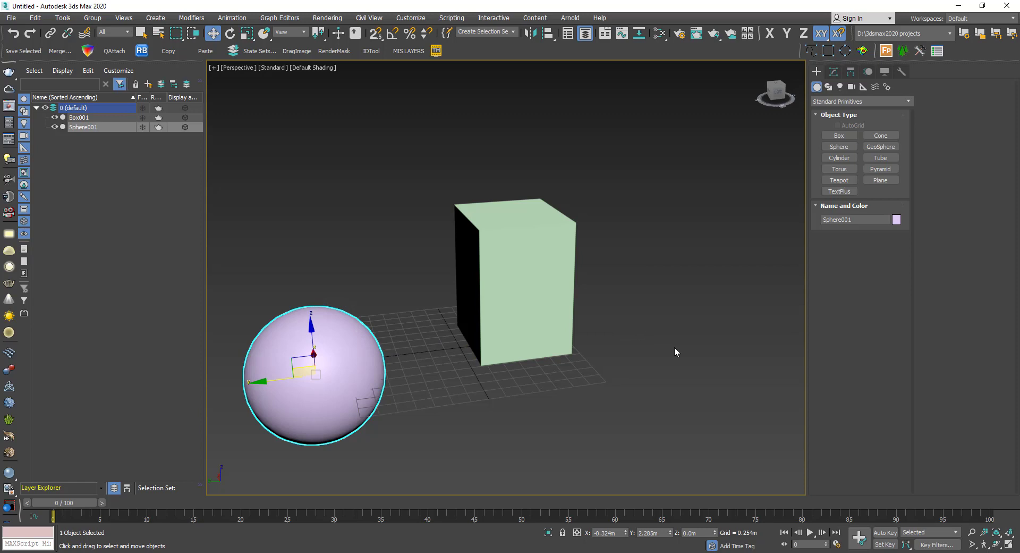
pyautogui.moveTo(678, 349)
pyautogui.keyDown('alt'); pyautogui.mouseDown(button='middle')
pyautogui.moveTo(572, 368)
pyautogui.moveTo(255, 357)
pyautogui.moveTo(324, 370)
pyautogui.moveTo(691, 363)
pyautogui.mouseUp(button='middle'); pyautogui.keyUp('alt')
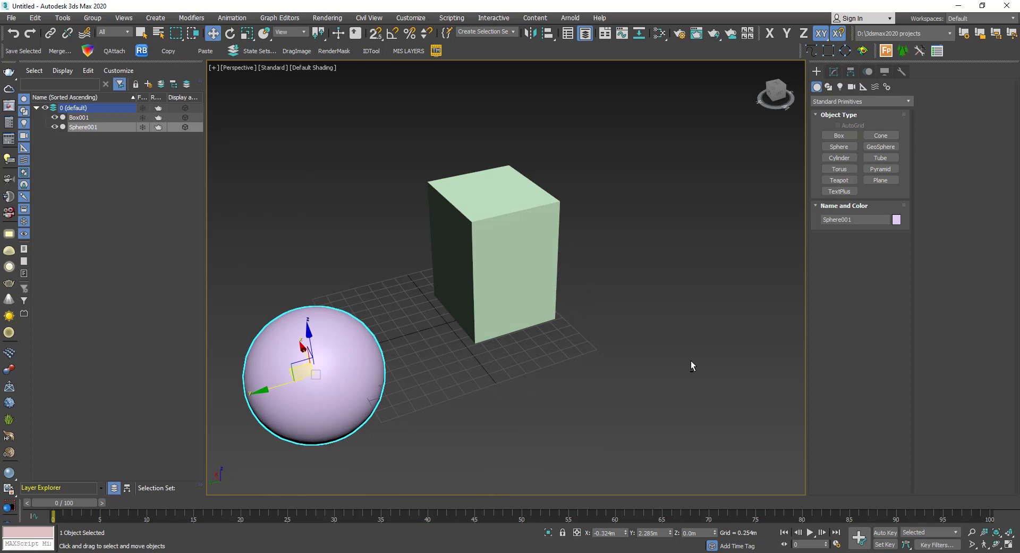
# Add the box to the selection, orbit the view around both objects, then clear the selection and zoom out.
pyautogui.keyDown('ctrl'); pyautogui.moveTo(655, 142); pyautogui.dragTo(404, 379); pyautogui.keyUp('ctrl')
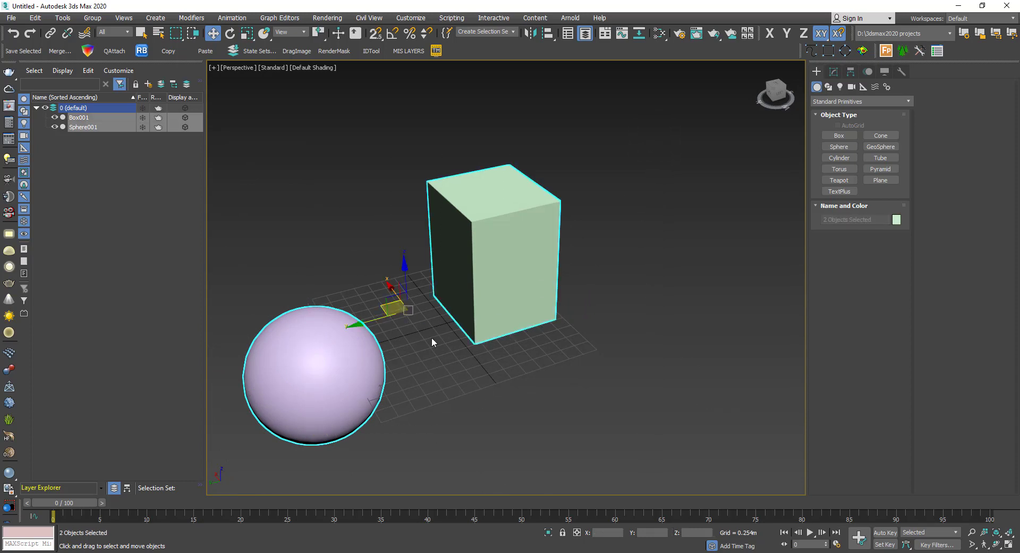
pyautogui.keyDown('alt'); pyautogui.moveTo(674, 384); pyautogui.dragTo(646, 389, button='middle'); pyautogui.keyUp('alt')
pyautogui.click(665, 323)
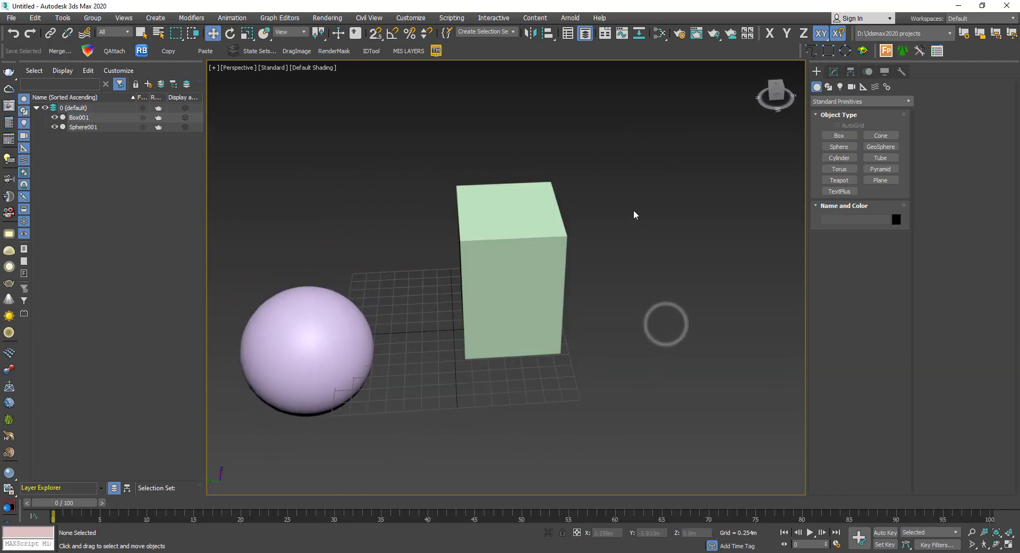
pyautogui.scroll(-3, 606, 169)
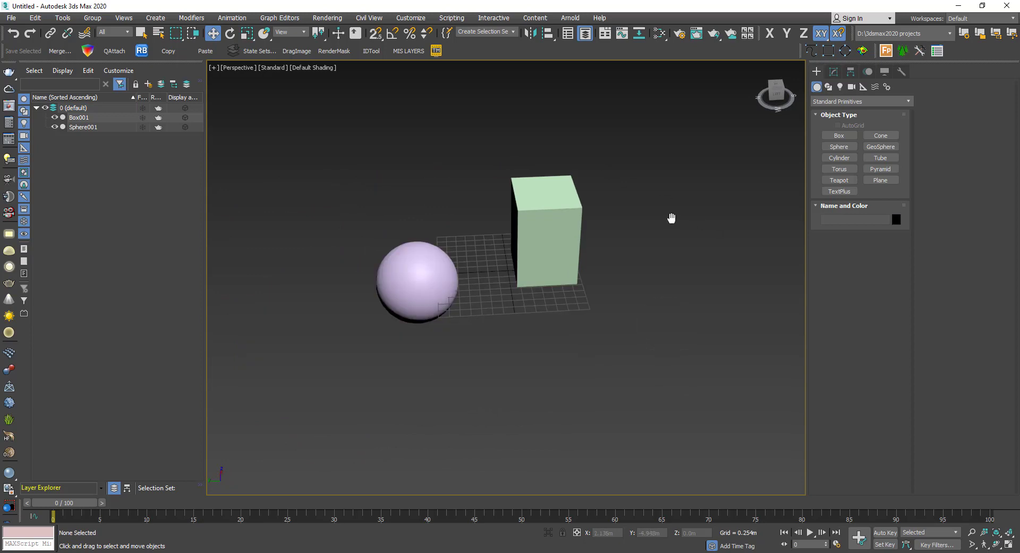
# Pan and zoom the Perspective view to look at the box and sphere closer and farther away.
pyautogui.moveTo(670, 218); pyautogui.dragTo(540, 169, button='middle')
pyautogui.scroll(-2, 501, 310)
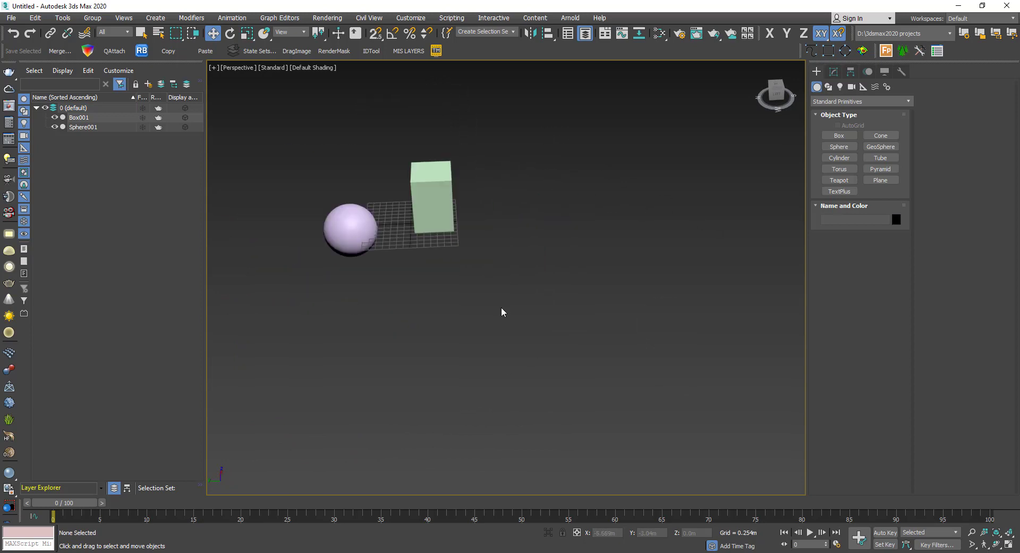
pyautogui.scroll(-2, 502, 307)
pyautogui.scroll(2, 503, 311)
pyautogui.scroll(3, 480, 186)
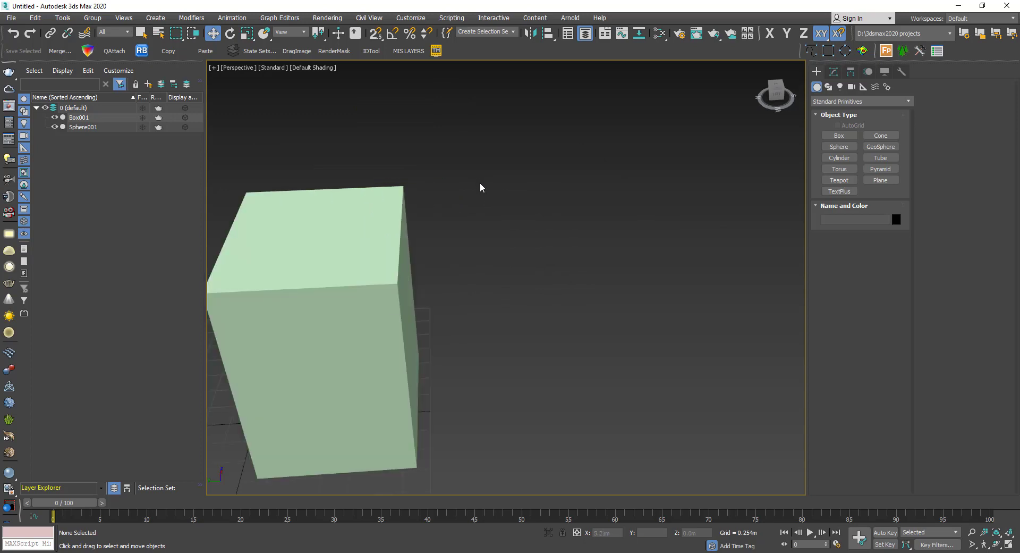
pyautogui.scroll(-2, 502, 212)
pyautogui.scroll(2, 437, 246)
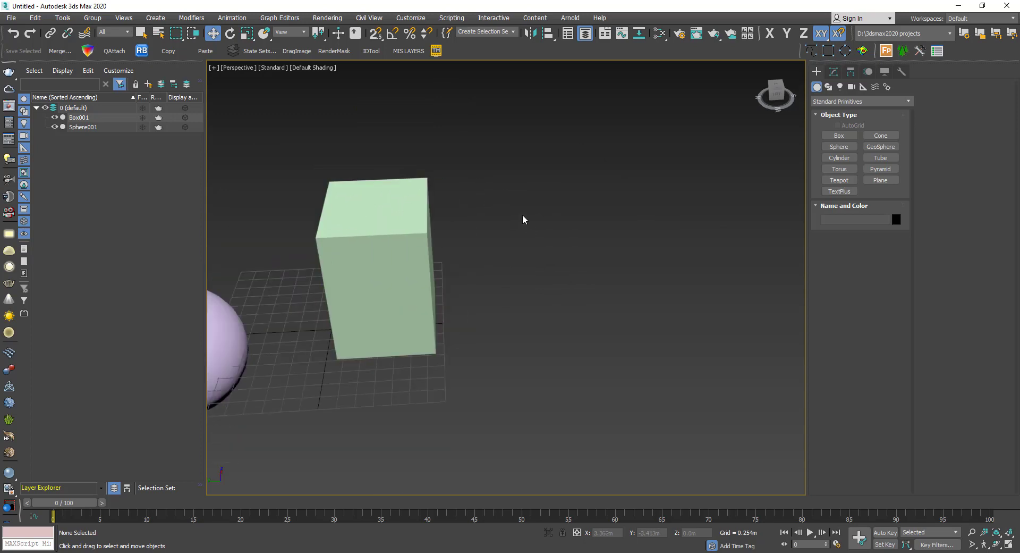
pyautogui.moveTo(525, 221); pyautogui.dragTo(606, 124, button='middle')
pyautogui.moveTo(603, 283); pyautogui.dragTo(585, 274, button='middle')
pyautogui.moveTo(519, 153); pyautogui.dragTo(497, 146, button='middle')
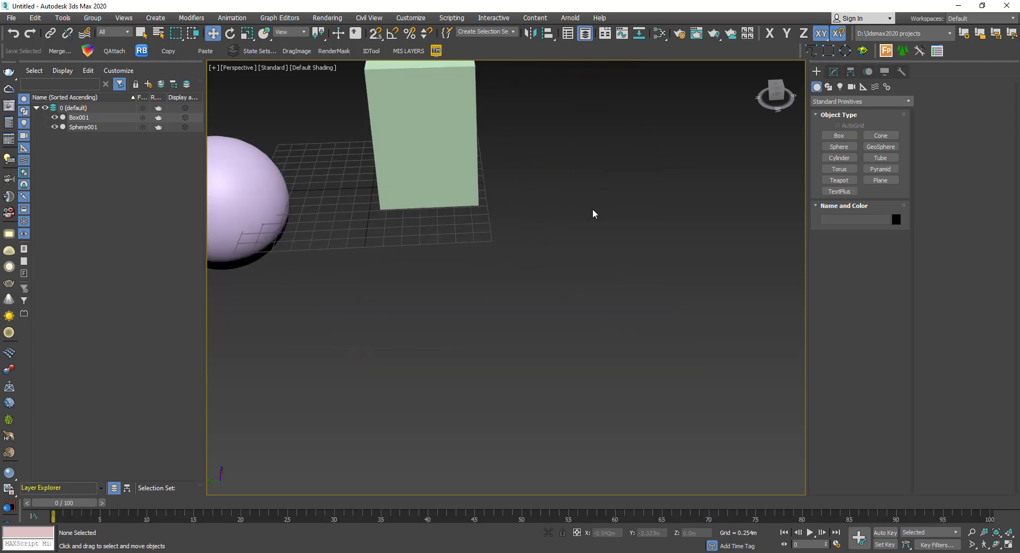
# Select the box, frame it in the Perspective view and orbit around it.
pyautogui.click(431, 111)
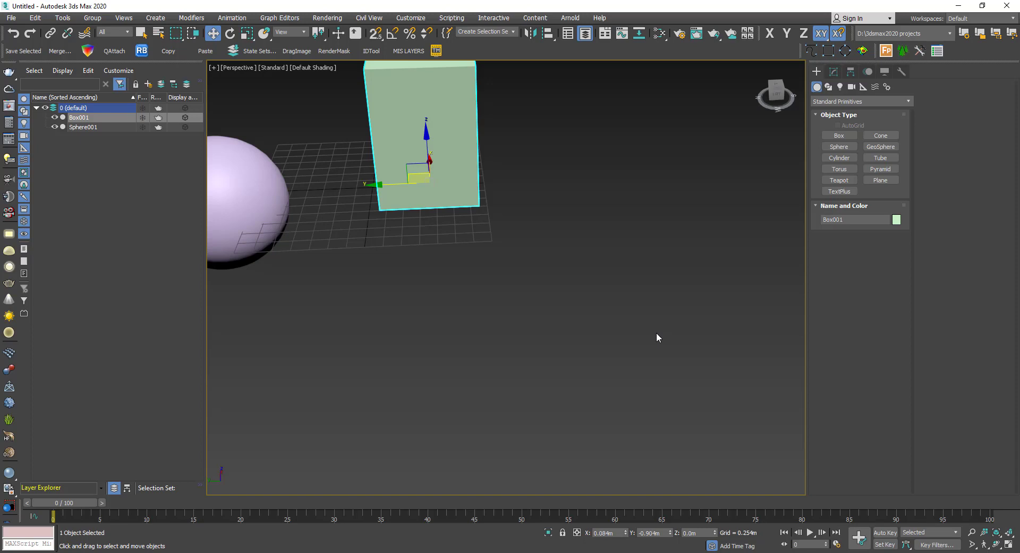
pyautogui.press('z')
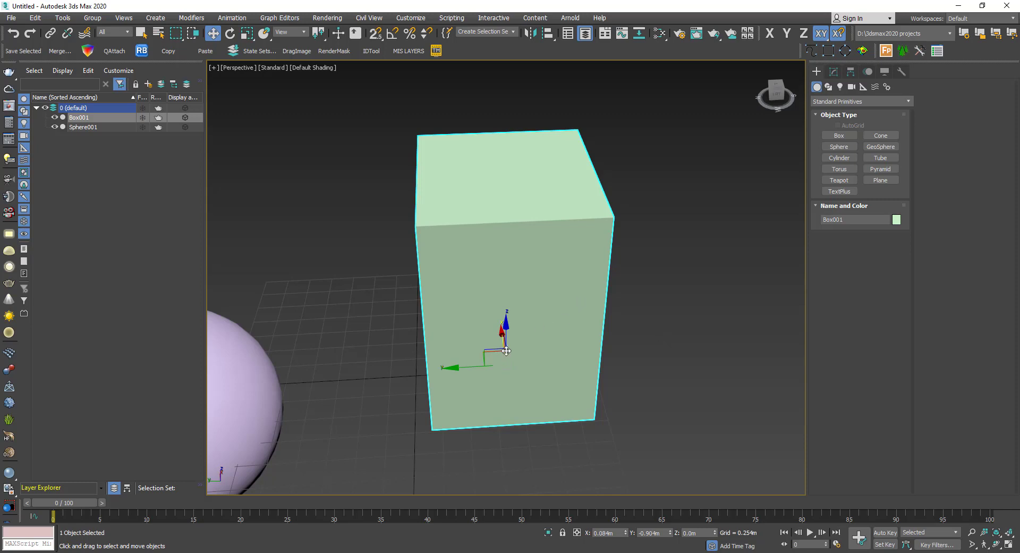
pyautogui.keyDown('alt'); pyautogui.moveTo(506, 351); pyautogui.dragTo(645, 384, button='middle'); pyautogui.keyUp('alt')
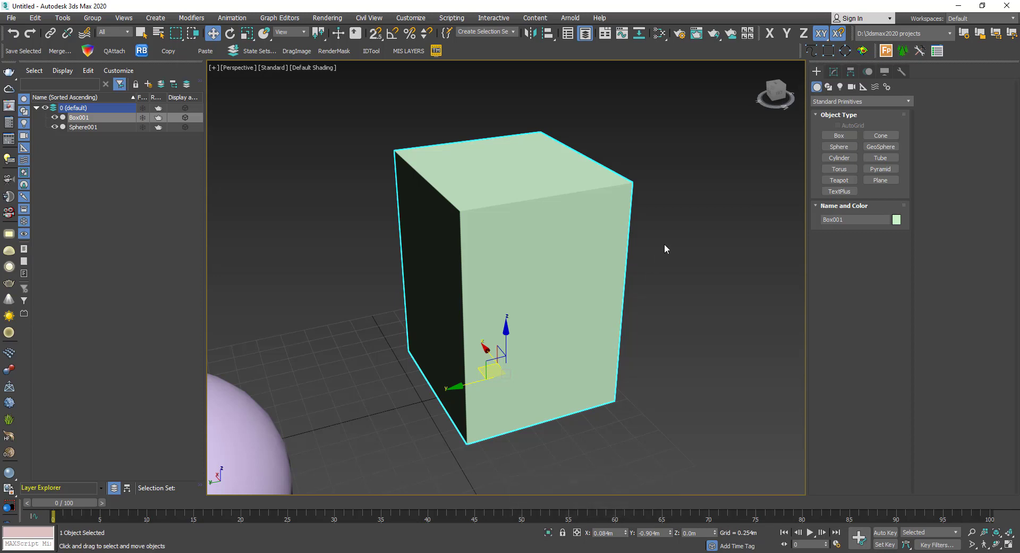
# Isolate the box, orbit around it on its own, deselect it and exit isolation.
pyautogui.hotkey('alt', 'q')
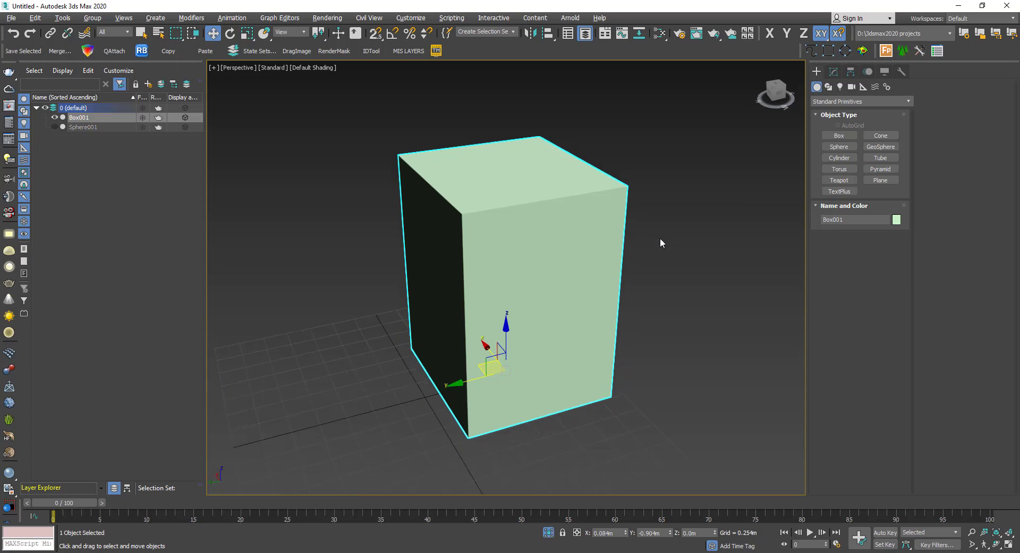
pyautogui.scroll(-5, 661, 237)
pyautogui.keyDown('alt'); pyautogui.moveTo(661, 237); pyautogui.dragTo(563, 298, button='middle'); pyautogui.keyUp('alt')
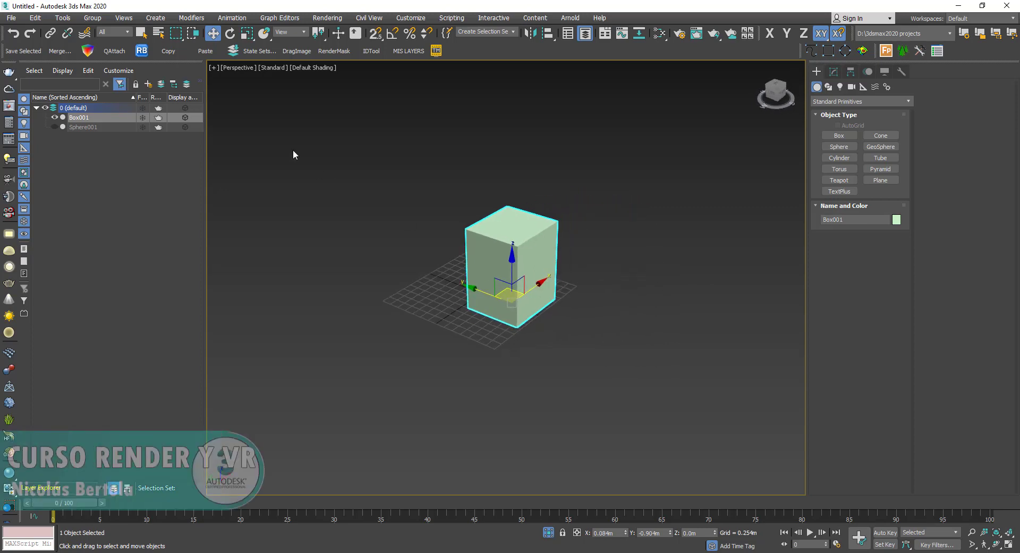
pyautogui.click(623, 274)
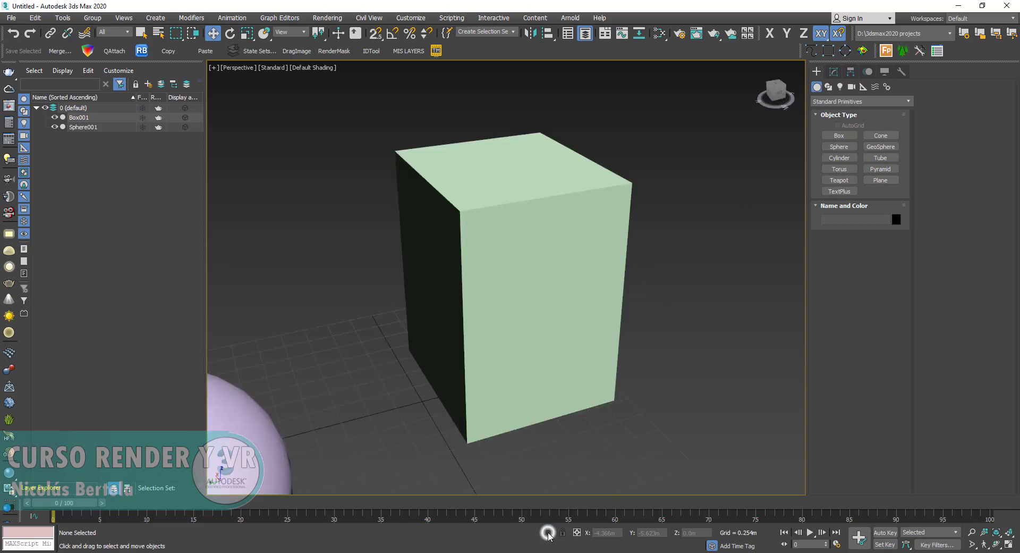
pyautogui.click(548, 533)
# Create a cone in front of the box, with a base radius of about 0.265 m and a height of about 1.1 m.
pyautogui.moveTo(424, 334); pyautogui.dragTo(567, 264, button='middle')
pyautogui.scroll(-3, 567, 264)
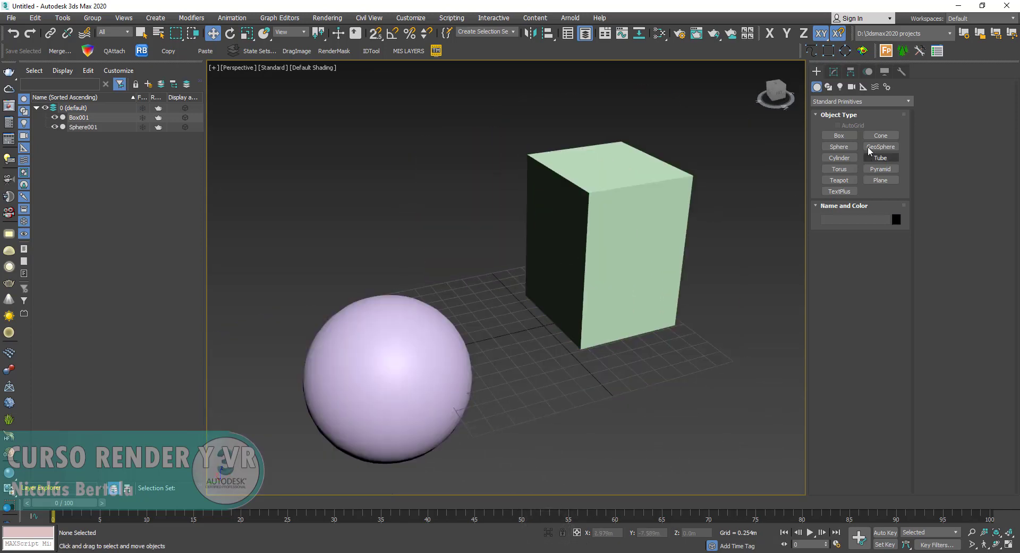
pyautogui.click(879, 139)
pyautogui.moveTo(678, 425); pyautogui.dragTo(702, 425)
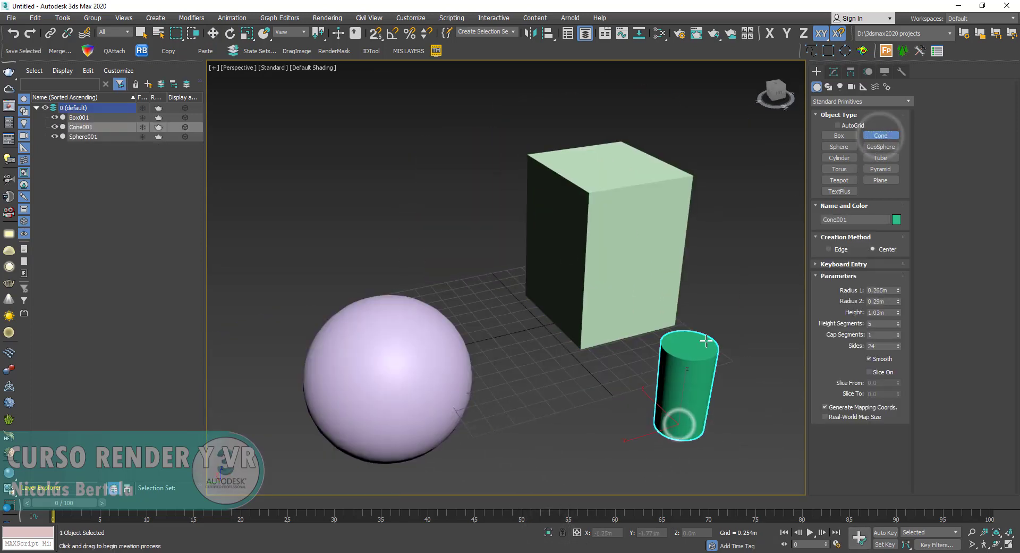
pyautogui.click(688, 337)
pyautogui.click(704, 336)
pyautogui.rightClick(512, 354)
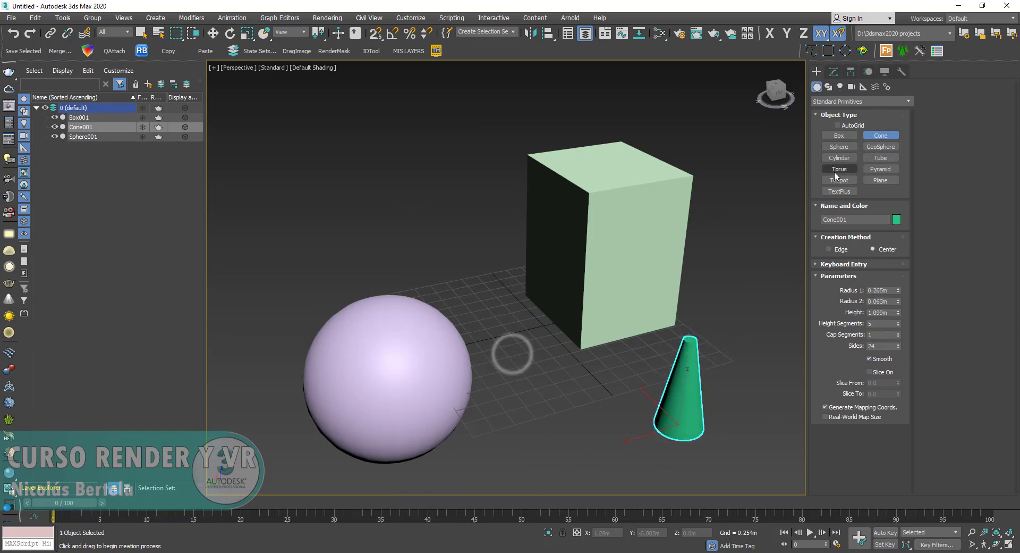
# Create a torus behind the sphere and leave the creation tool.
pyautogui.moveTo(436, 262); pyautogui.dragTo(494, 268)
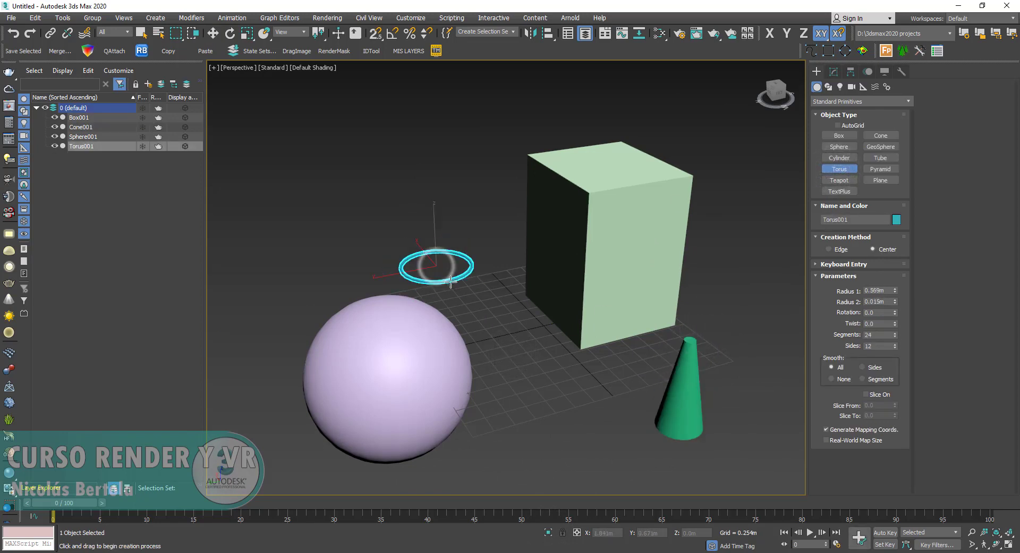
pyautogui.click(454, 295)
pyautogui.rightClick(436, 193)
pyautogui.moveTo(436, 193); pyautogui.dragTo(430, 165, button='middle')
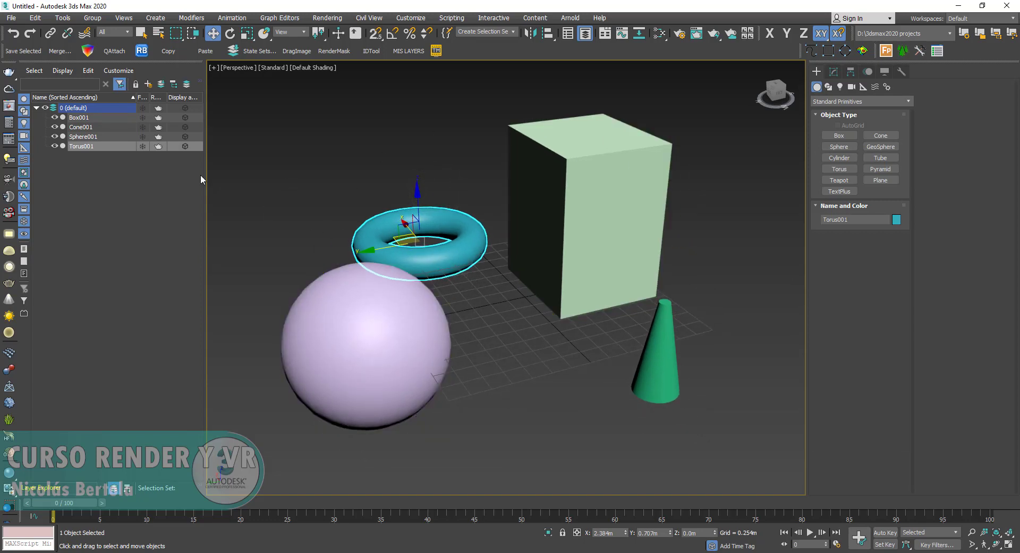
# Select the box, cone, sphere and torus in turn from the Layer Explorer, then clear the selection.
pyautogui.click(79, 117)
pyautogui.click(81, 127)
pyautogui.click(82, 137)
pyautogui.click(84, 146)
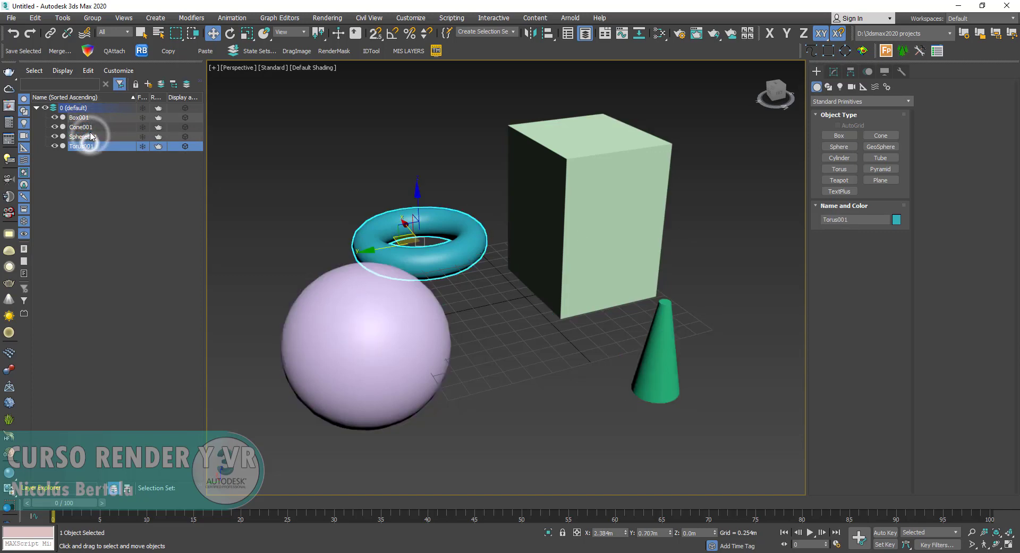
pyautogui.click(394, 116)
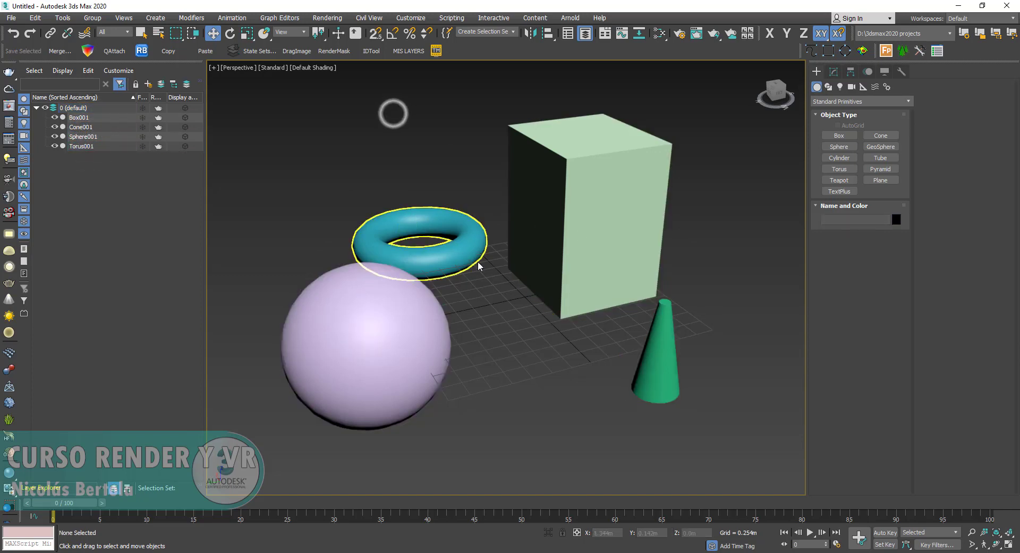
# Select the box in the viewport, then select Cone001 and finally Box001 by name in the Layer Explorer.
pyautogui.click(570, 205)
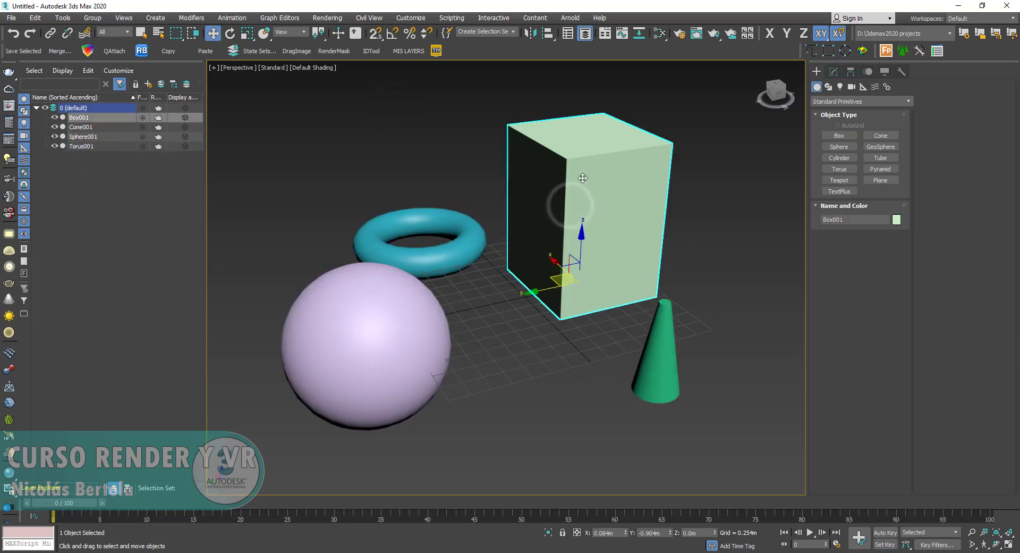
pyautogui.click(96, 126)
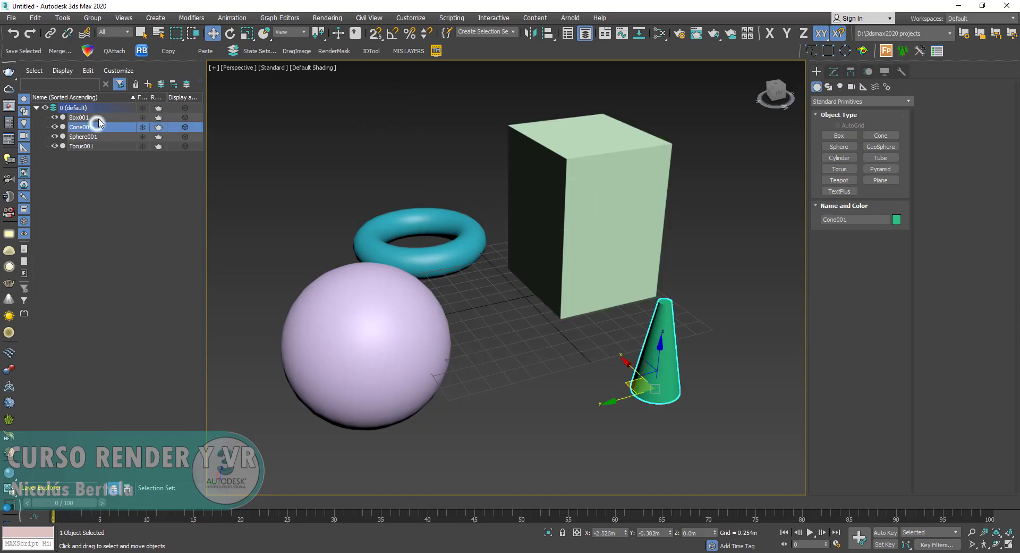
pyautogui.click(88, 117)
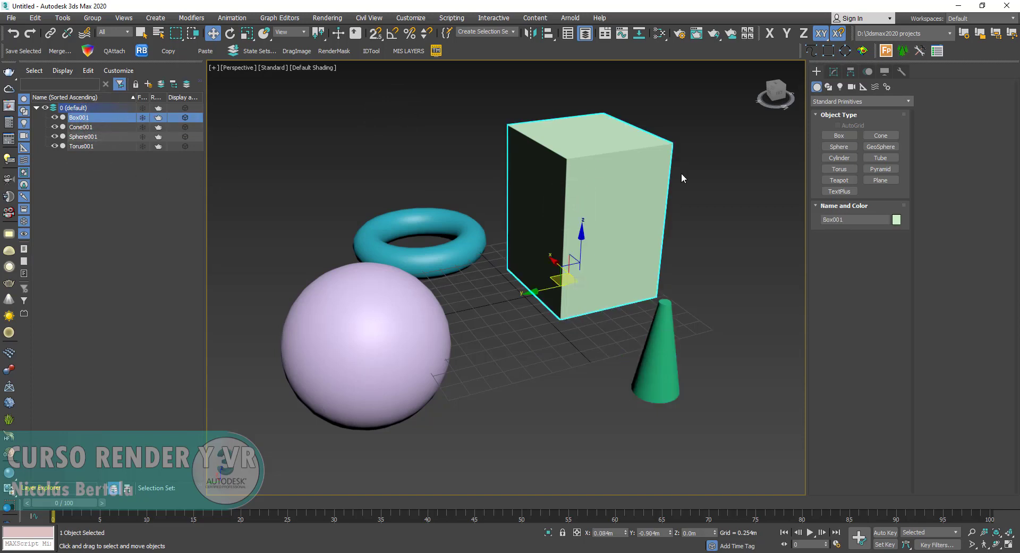
# Isolate the box, then show the cone beside it and hide the cone again.
pyautogui.hotkey('alt', 'q')
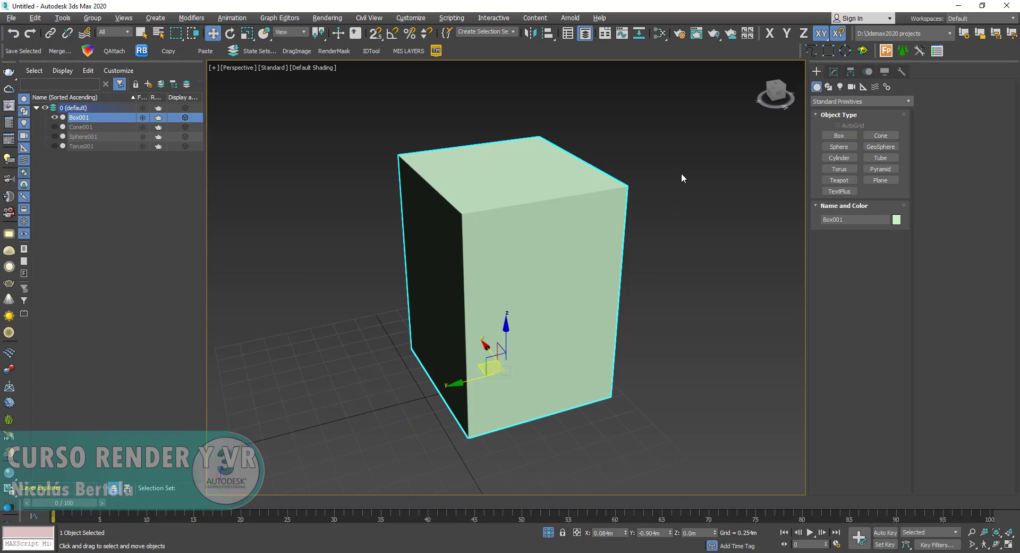
pyautogui.click(56, 126)
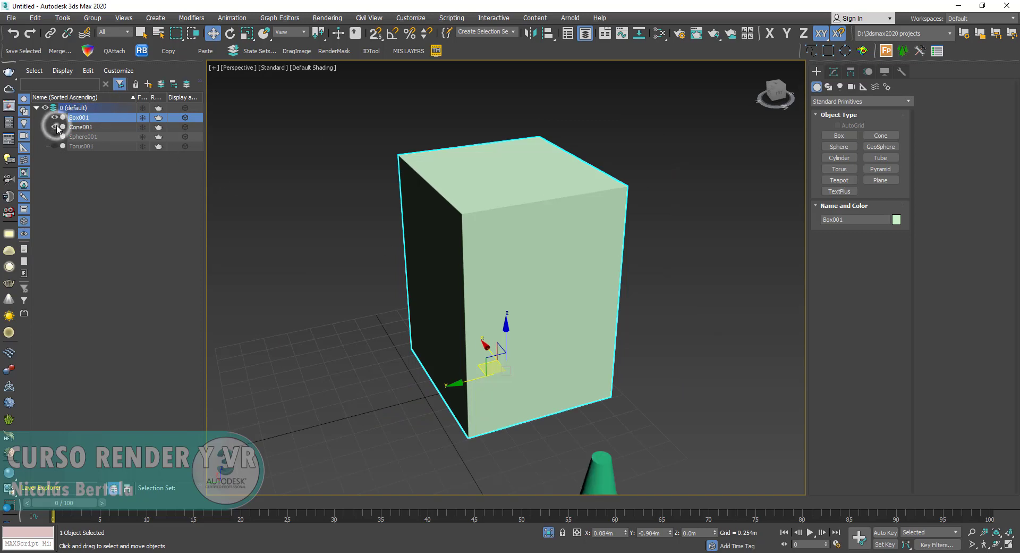
pyautogui.click(57, 127)
# Orbit and zoom around the isolated box to examine it from several sides.
pyautogui.keyDown('alt'); pyautogui.moveTo(689, 287); pyautogui.dragTo(576, 271, button='middle'); pyautogui.keyUp('alt')
pyautogui.keyDown('alt'); pyautogui.moveTo(545, 214); pyautogui.dragTo(576, 257, button='middle'); pyautogui.keyUp('alt')
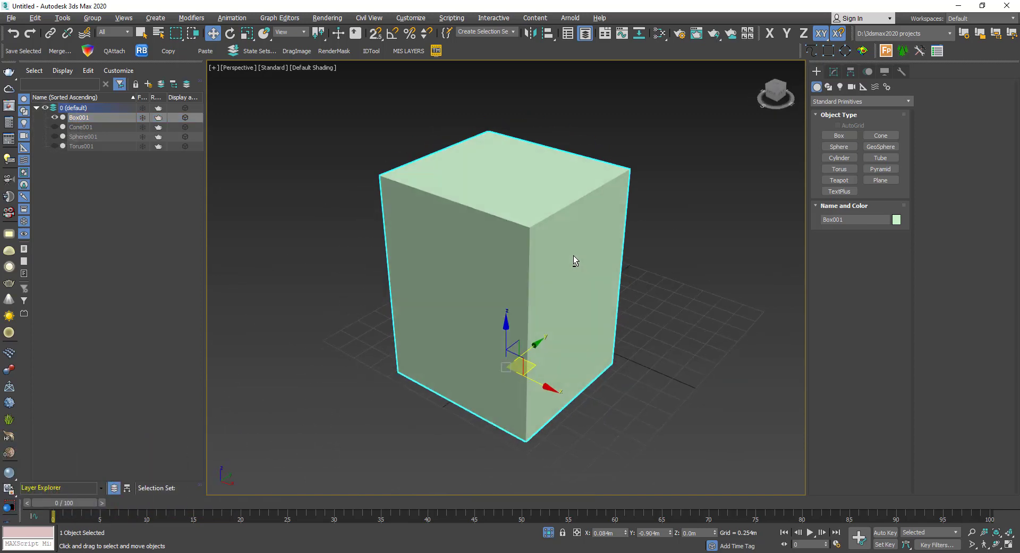
pyautogui.scroll(5, 540, 223)
pyautogui.scroll(-6, 463, 282)
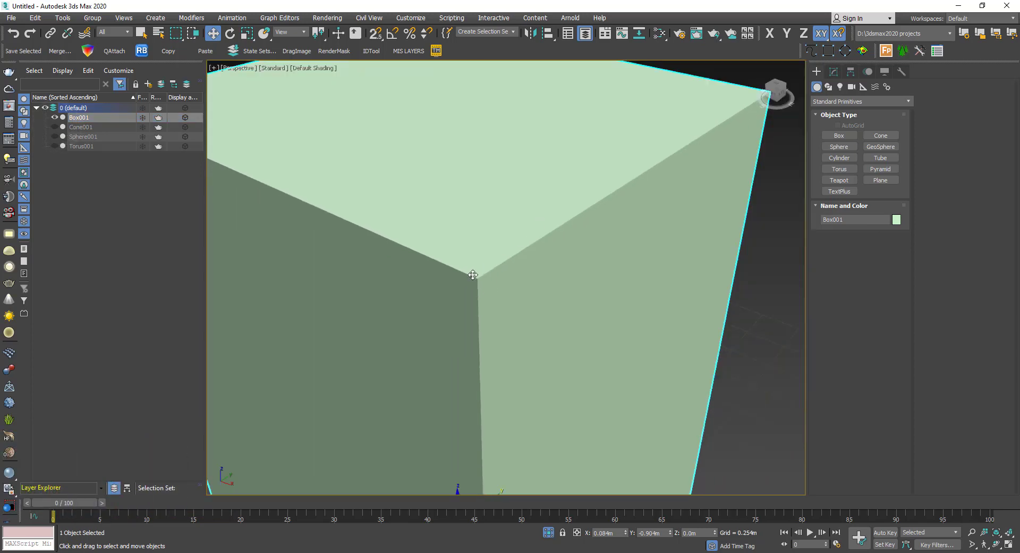
pyautogui.keyDown('alt'); pyautogui.moveTo(508, 278); pyautogui.dragTo(539, 268, button='middle'); pyautogui.keyUp('alt')
pyautogui.scroll(2, 597, 211)
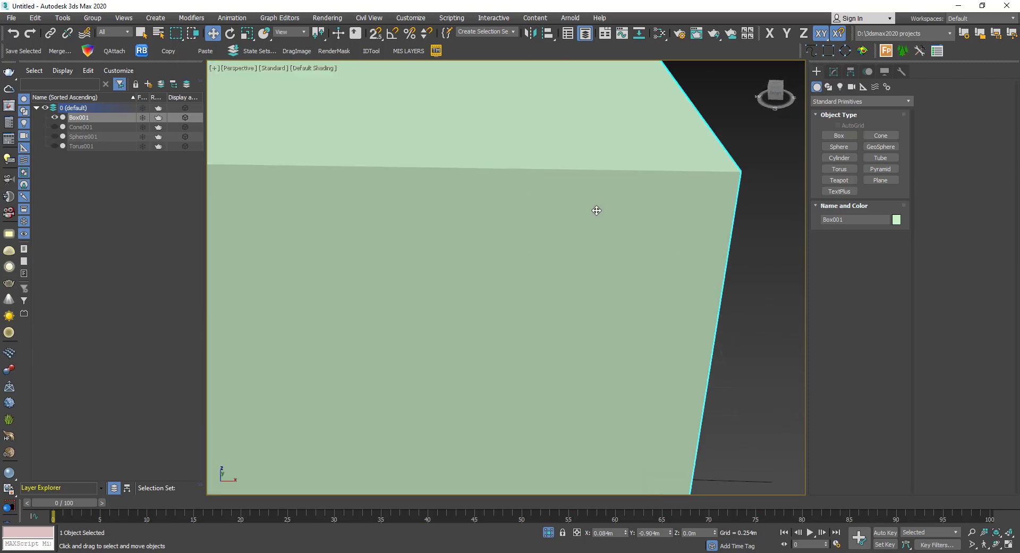
pyautogui.scroll(-6, 590, 207)
pyautogui.keyDown('alt'); pyautogui.moveTo(570, 196); pyautogui.dragTo(321, 240, button='middle'); pyautogui.keyUp('alt')
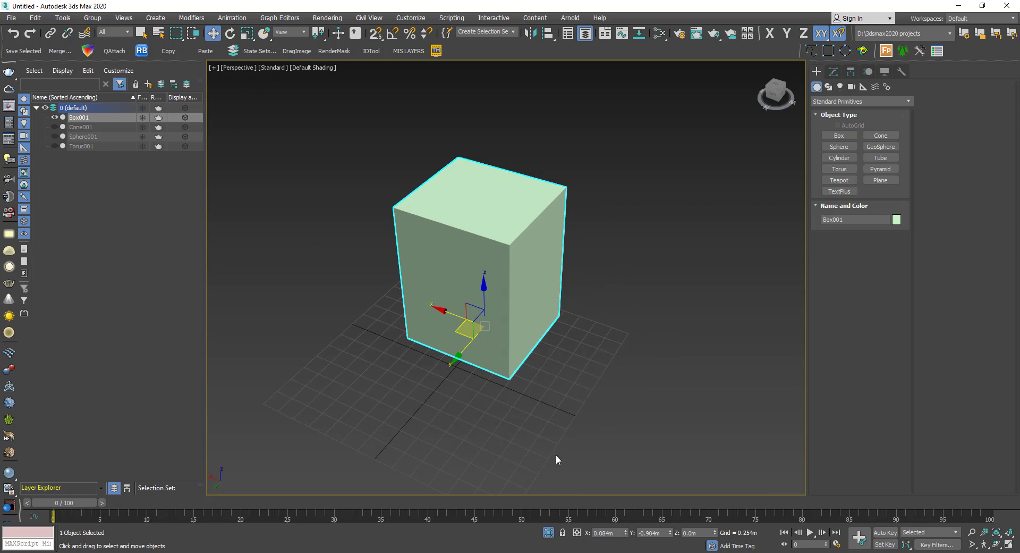
# Exit isolation to show all objects, then try isolating the box and exiting isolation again.
pyautogui.click(548, 533)
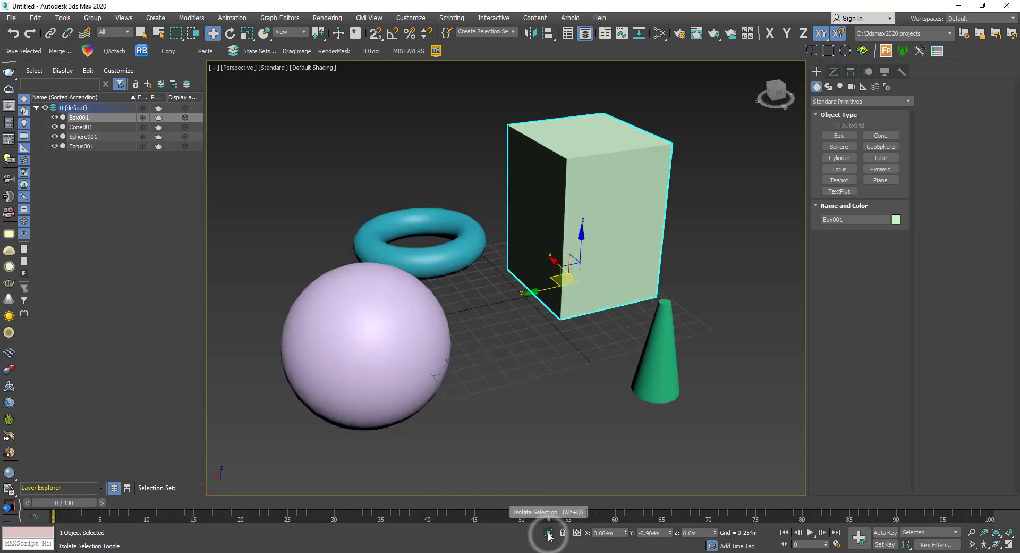
pyautogui.click(548, 533)
pyautogui.click(548, 533)
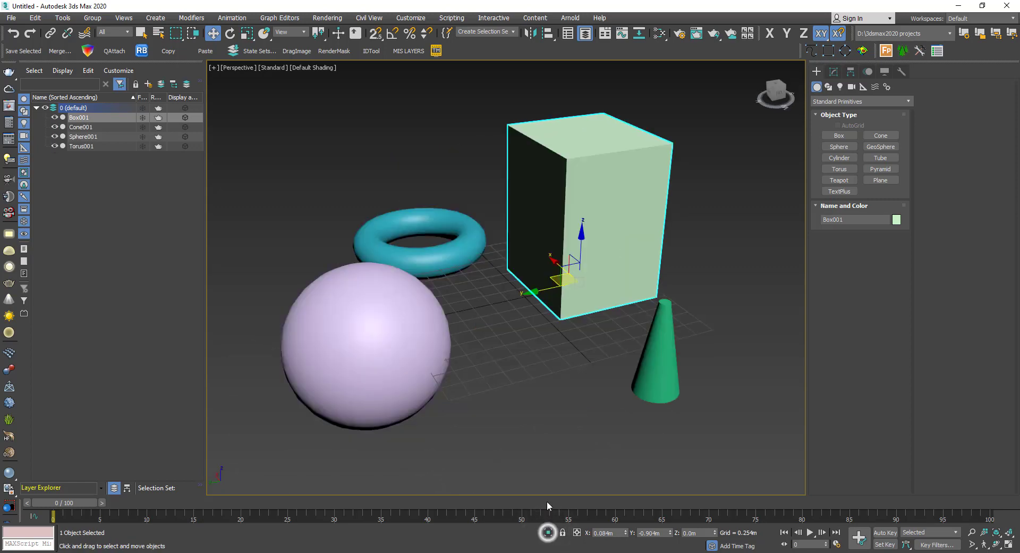
pyautogui.click(548, 402)
pyautogui.click(597, 273)
pyautogui.hotkey('alt', 'q')
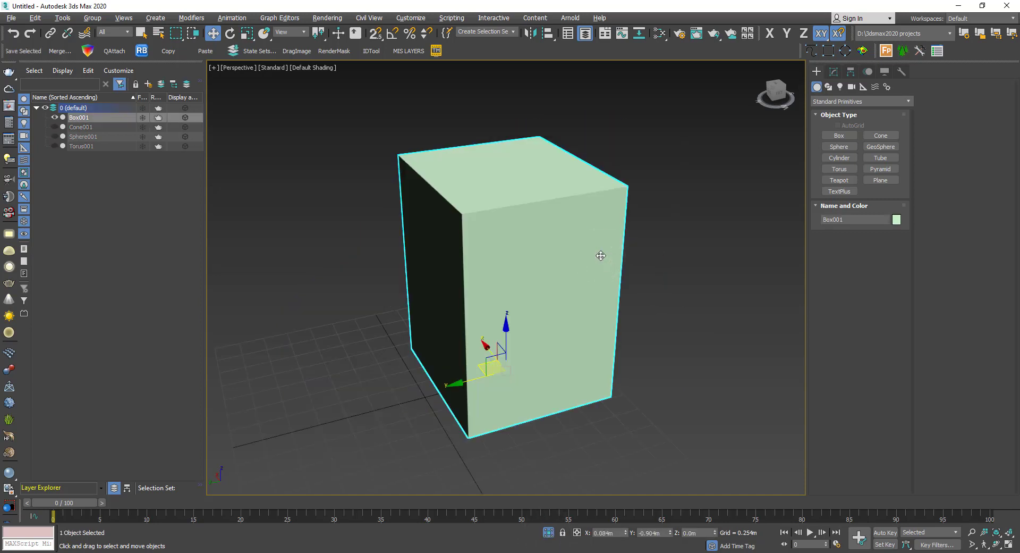
pyautogui.click(548, 532)
pyautogui.moveTo(693, 289); pyautogui.dragTo(649, 296, button='middle')
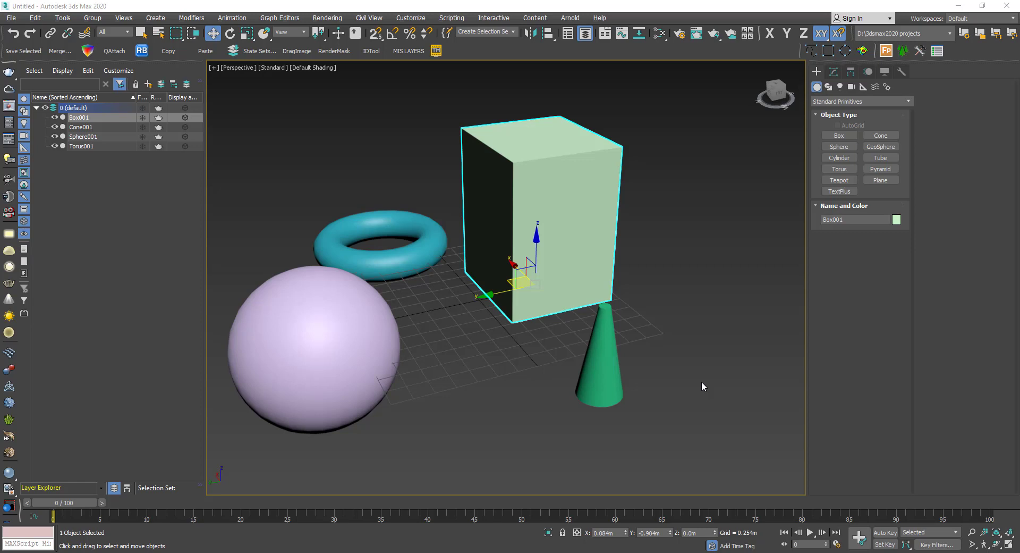
pyautogui.moveTo(516, 319); pyautogui.dragTo(523, 322, button='middle')
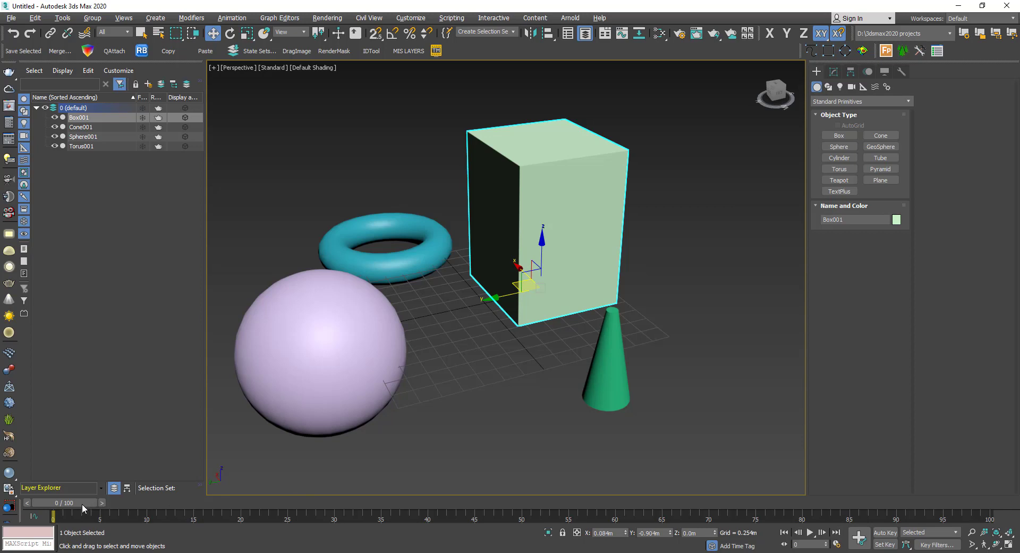
pyautogui.moveTo(81, 503)
pyautogui.mouseDown()
pyautogui.moveTo(684, 502)
pyautogui.moveTo(75, 505)
pyautogui.mouseUp()
pyautogui.press('w')
# Clear the box selection, select the cone and zoom in on it in the Perspective view.
pyautogui.click(685, 296)
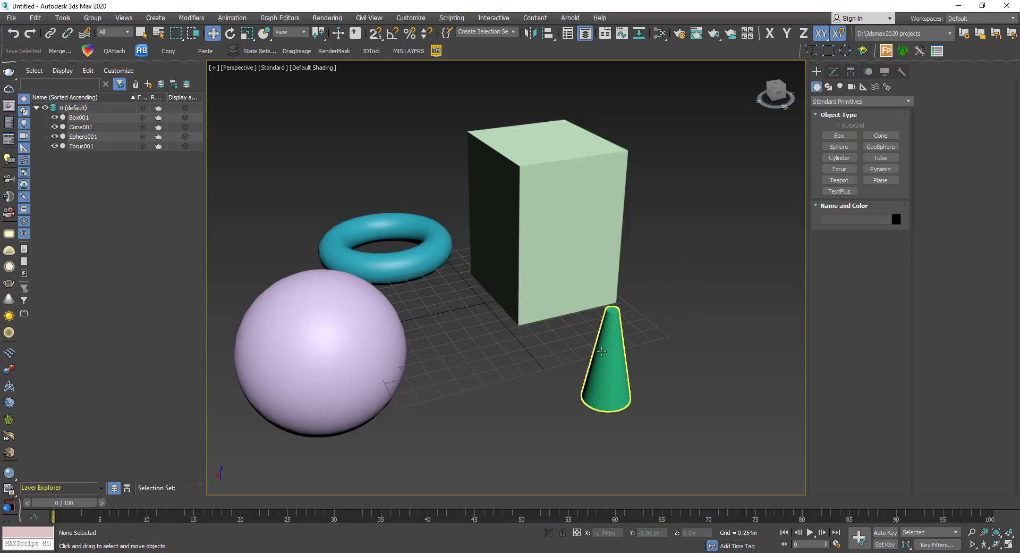
pyautogui.click(608, 351)
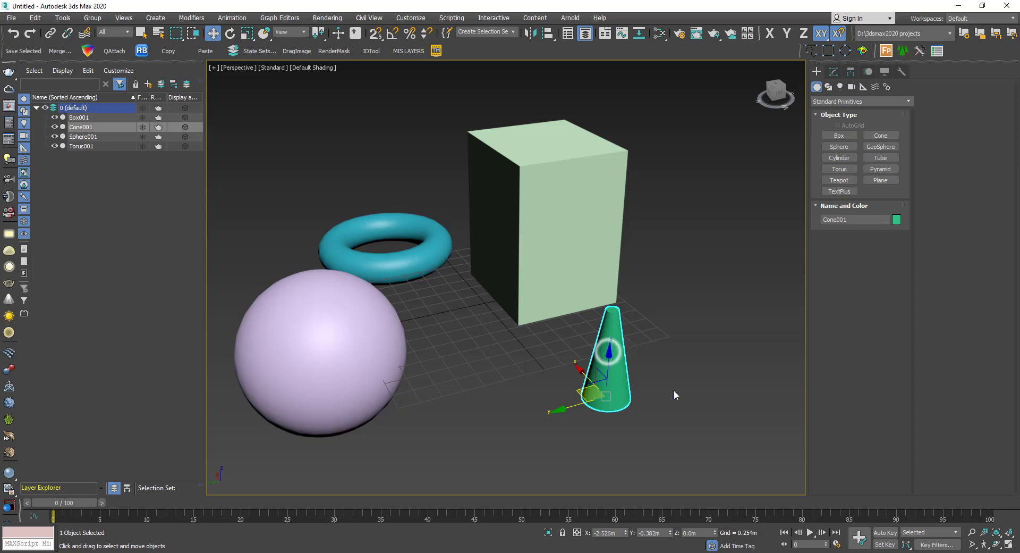
pyautogui.moveTo(675, 394); pyautogui.dragTo(585, 334, button='middle')
pyautogui.scroll(5, 585, 334)
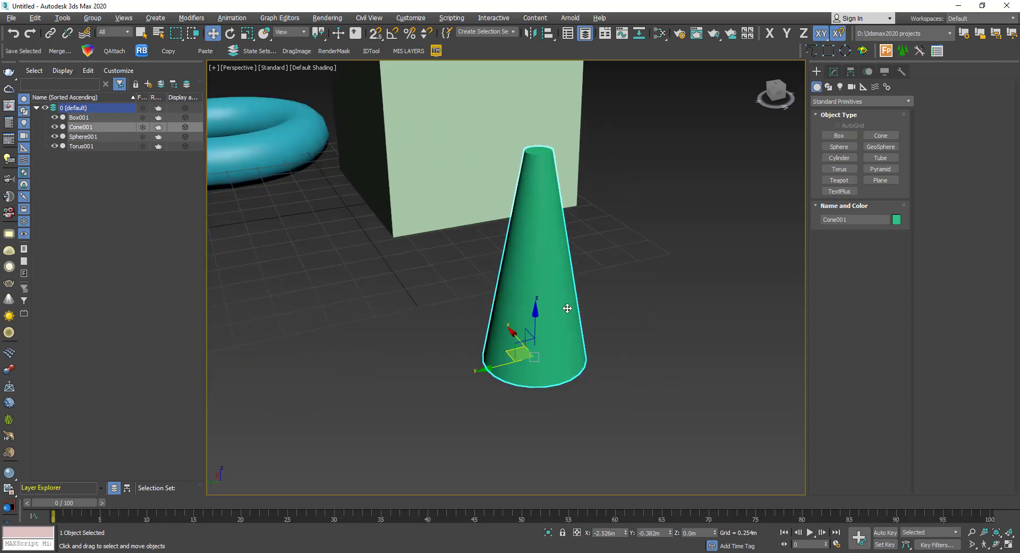
pyautogui.scroll(2, 644, 319)
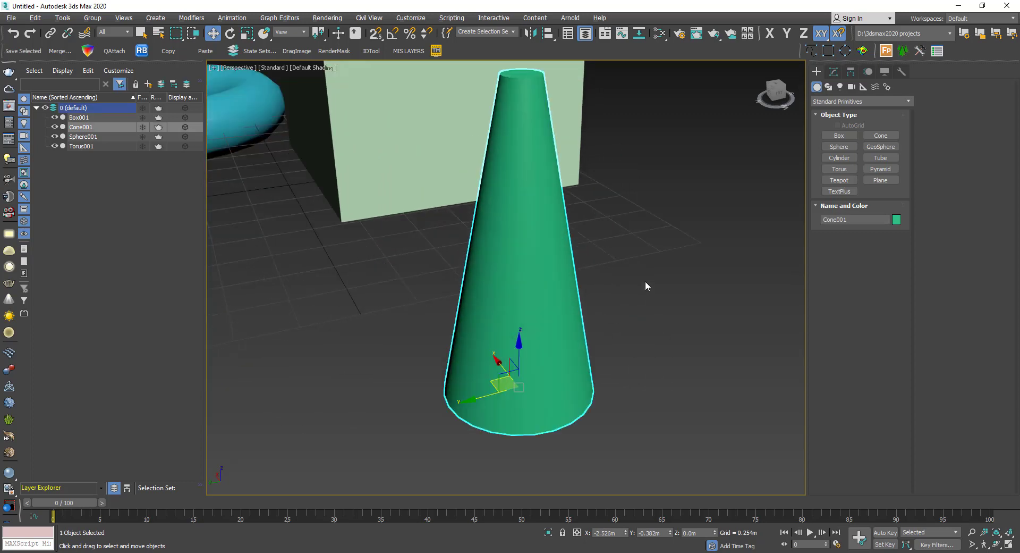
# Activate the Rotate and Scale tools in turn for the selected cone and return to the Move tool.
pyautogui.moveTo(646, 282); pyautogui.dragTo(641, 302, button='middle')
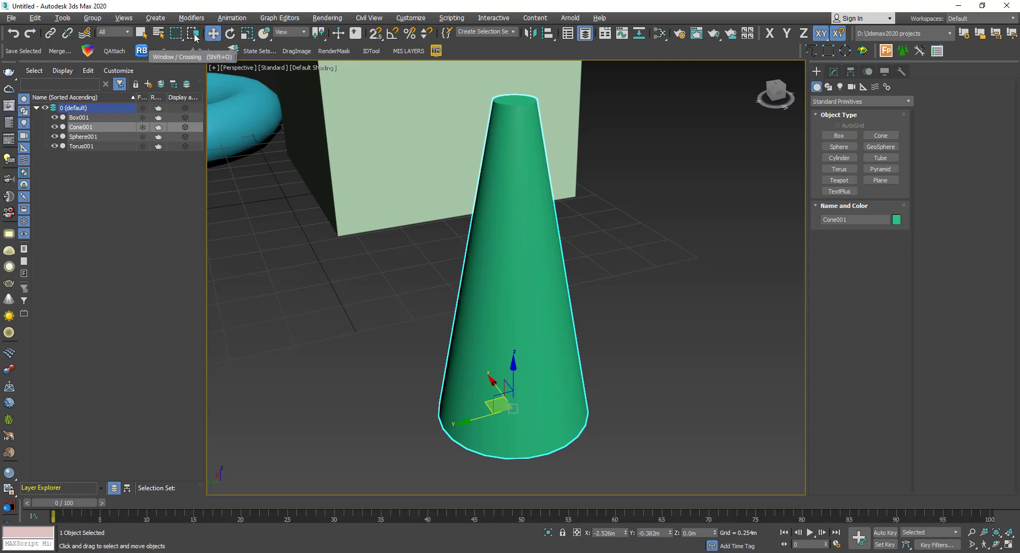
pyautogui.click(230, 33)
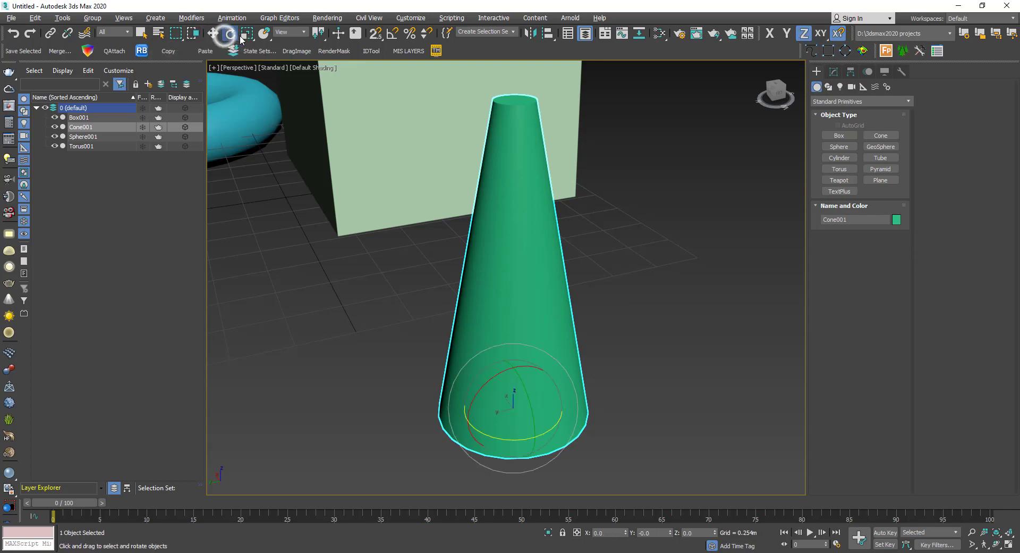
pyautogui.click(246, 33)
pyautogui.click(214, 35)
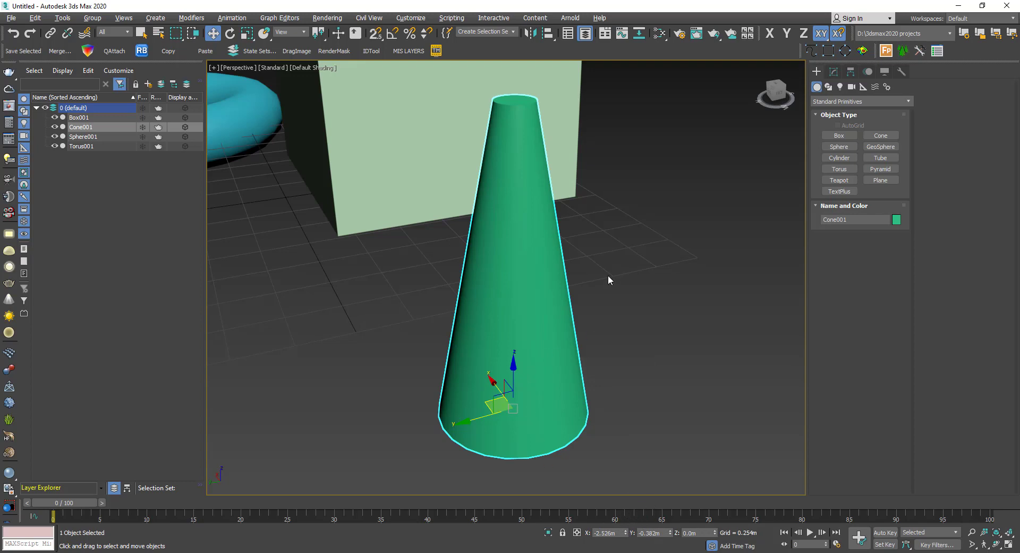
# Isolate the selected cone and view it from a higher angle with the grid around it.
pyautogui.scroll(-3, 608, 276)
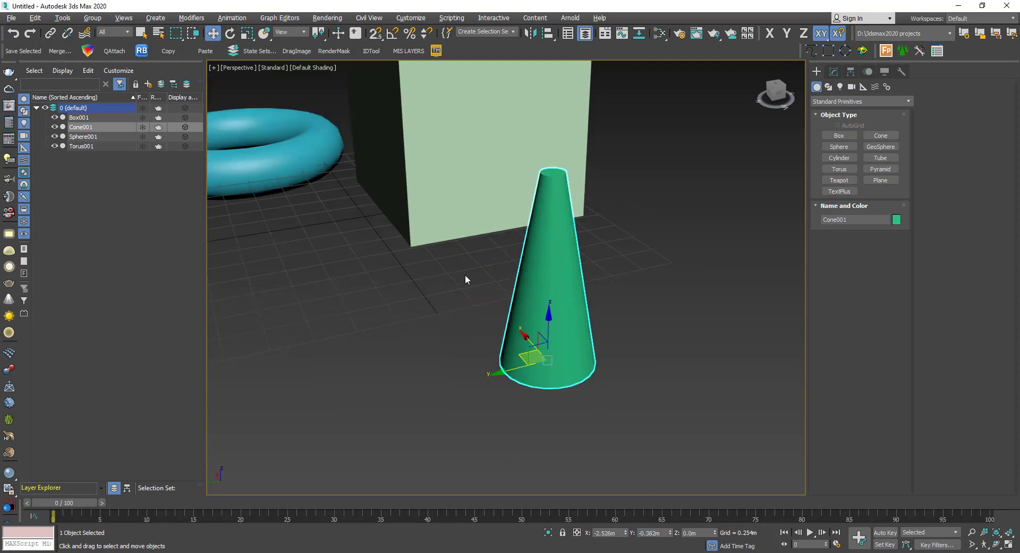
pyautogui.hotkey('alt', 'q')
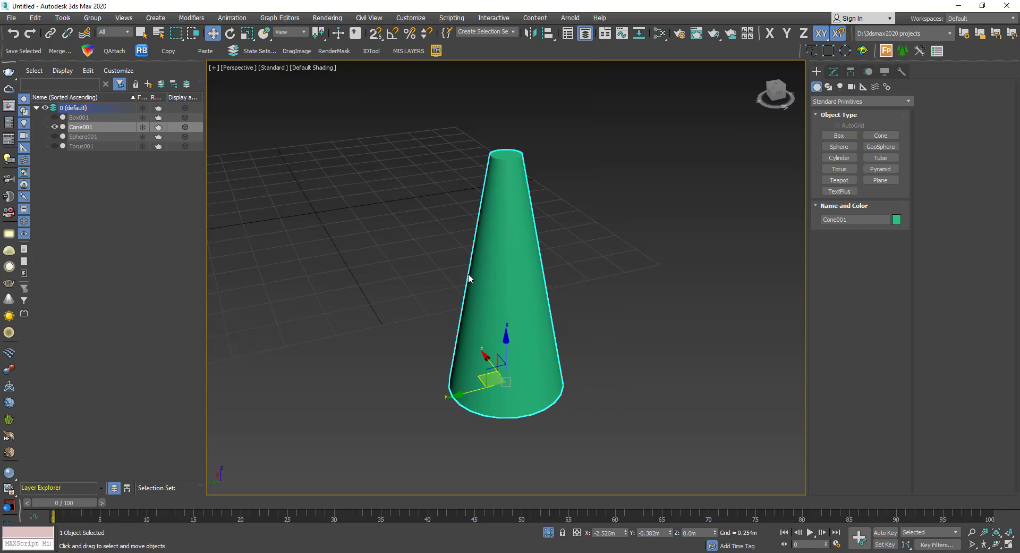
pyautogui.moveTo(624, 343); pyautogui.dragTo(575, 416, button='middle')
pyautogui.scroll(-3, 615, 312)
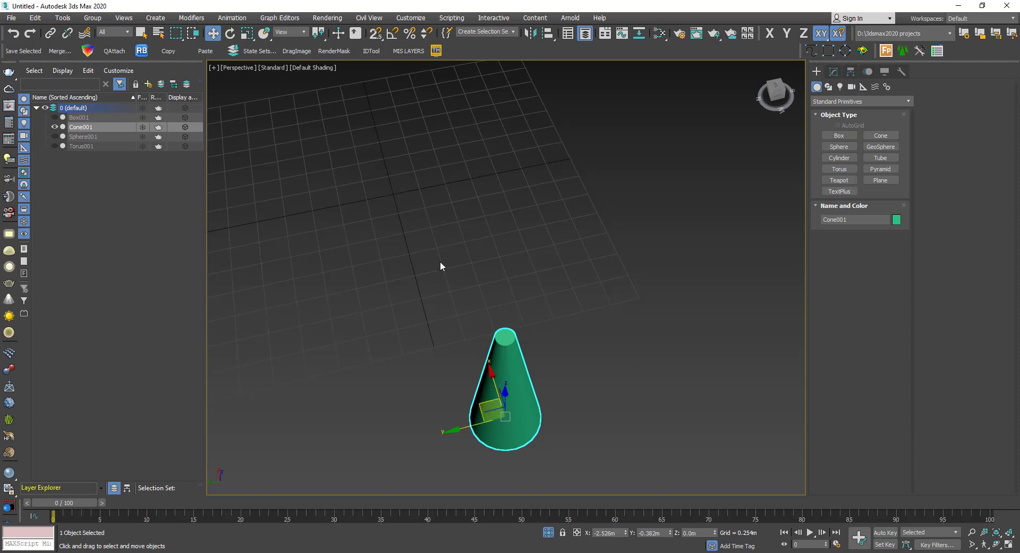
# Shift the cone freely along X, then place it at the grid origin by setting its X and Y positions to 0.
pyautogui.click(610, 532)
pyautogui.moveTo(626, 534); pyautogui.dragTo(592, 289)
pyautogui.click(616, 533)
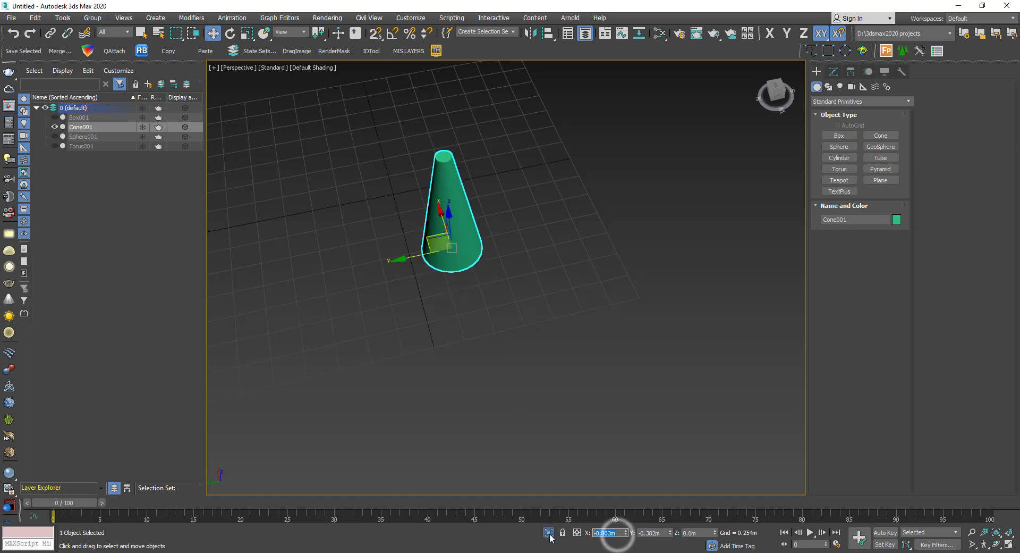
pyautogui.write('0')
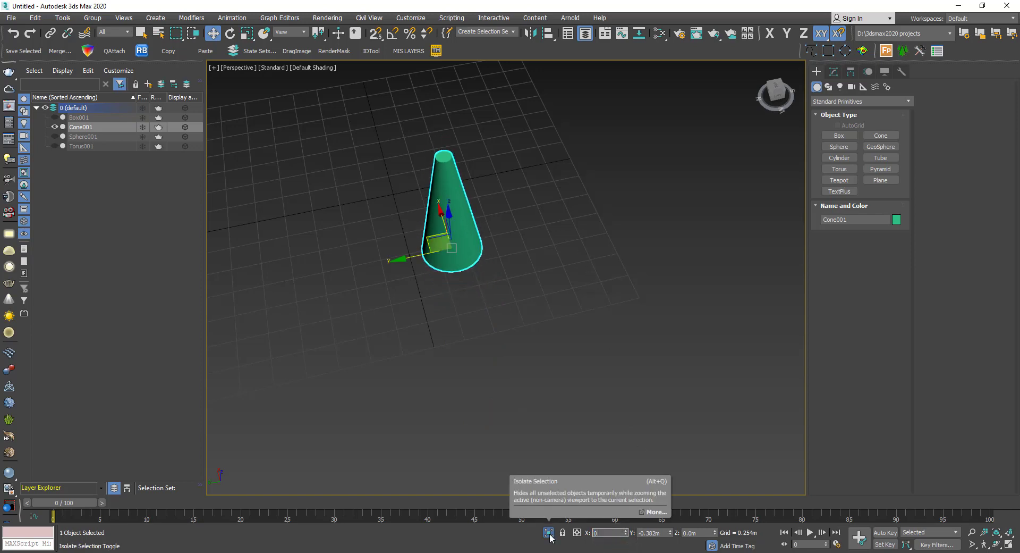
pyautogui.click(657, 532)
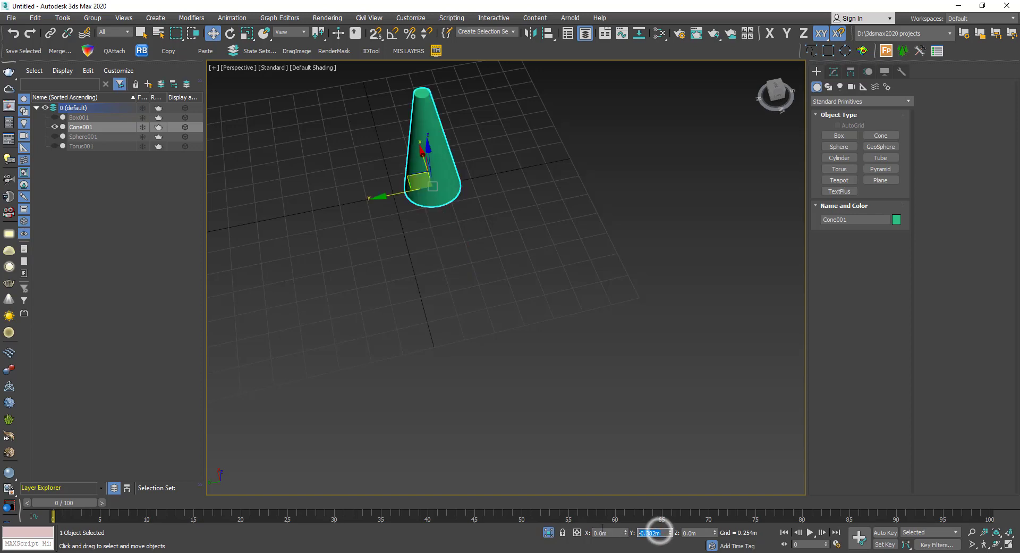
pyautogui.write('0')
pyautogui.press('Return')
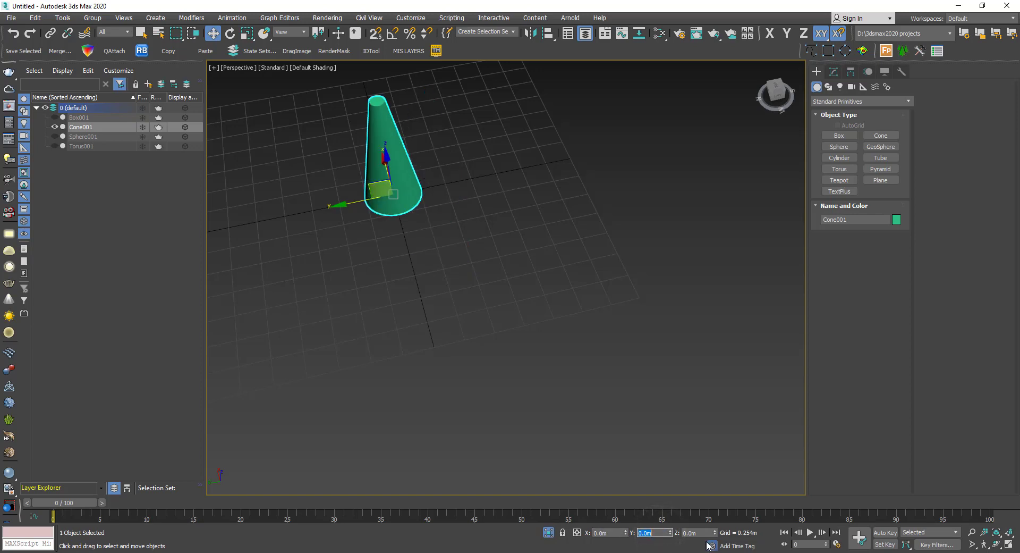
# Try shifting the cone about 0.5 m along X and reset its X position to 0.
pyautogui.moveTo(408, 203); pyautogui.dragTo(498, 266, button='middle')
pyautogui.scroll(3, 498, 266)
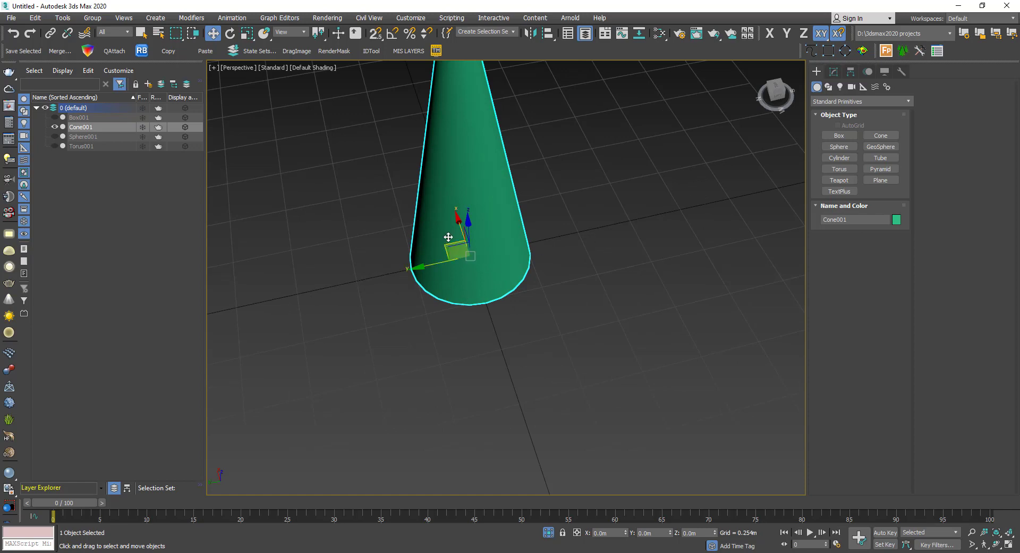
pyautogui.moveTo(499, 265); pyautogui.dragTo(526, 378, button='middle')
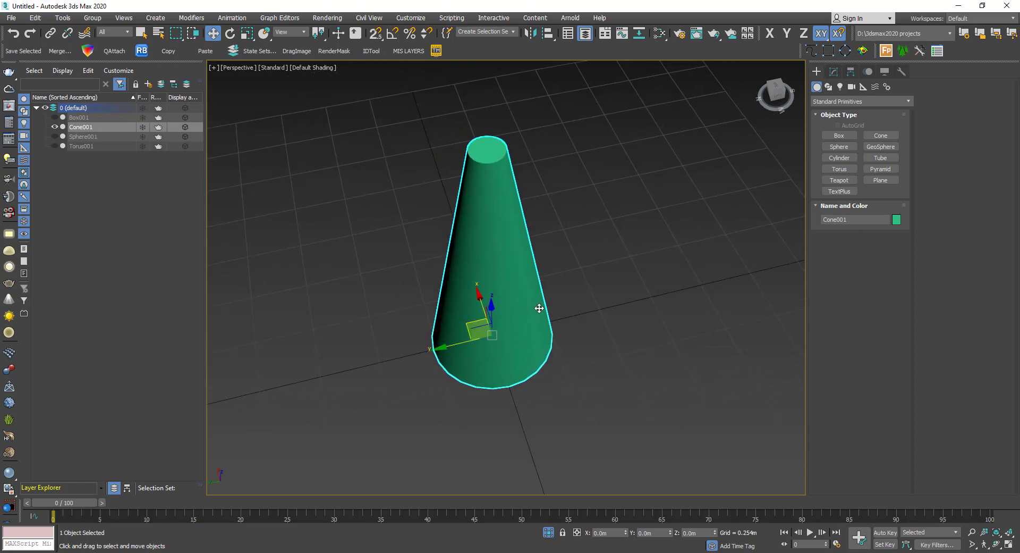
pyautogui.moveTo(625, 532); pyautogui.dragTo(624, 420)
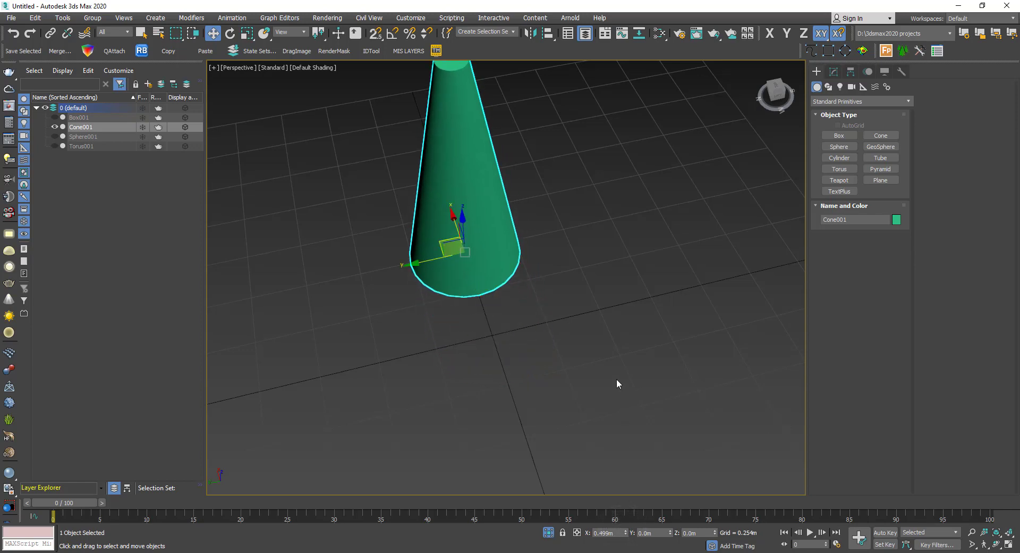
pyautogui.rightClick(625, 533)
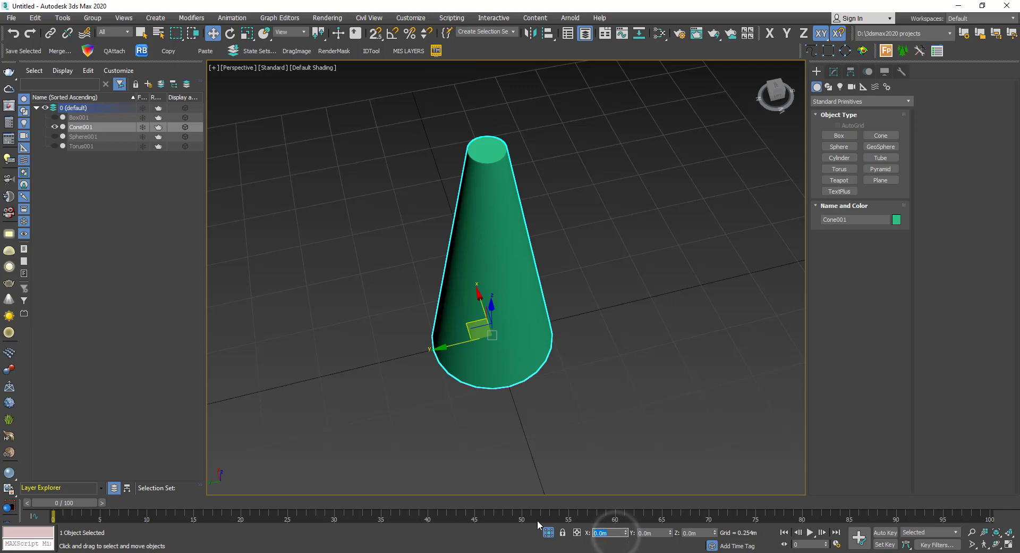
# Set the cone's X position to 5.5 m and view it together with the grid.
pyautogui.write('5.5')
pyautogui.press('Return')
pyautogui.scroll(-8, 477, 329)
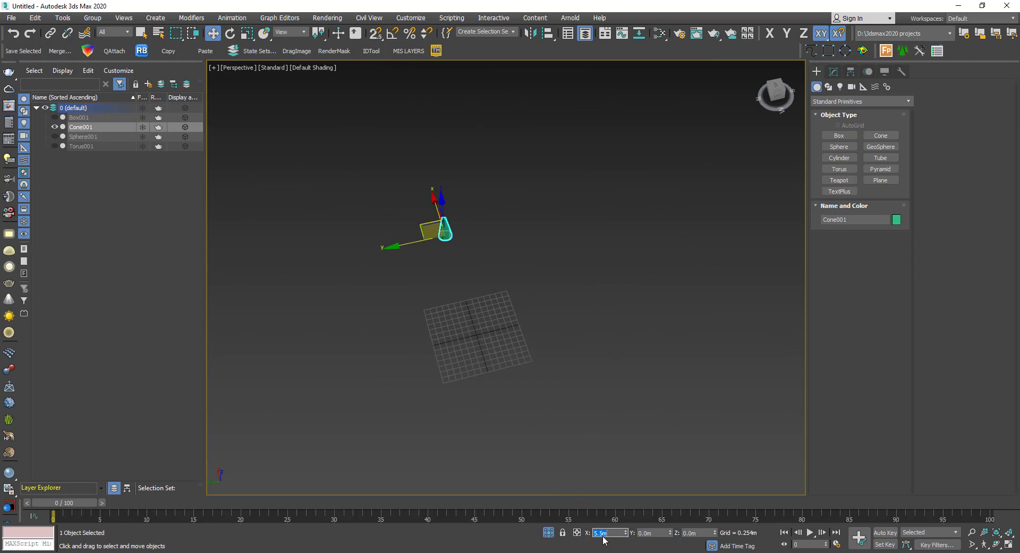
pyautogui.click(603, 533)
pyautogui.scroll(3, 492, 332)
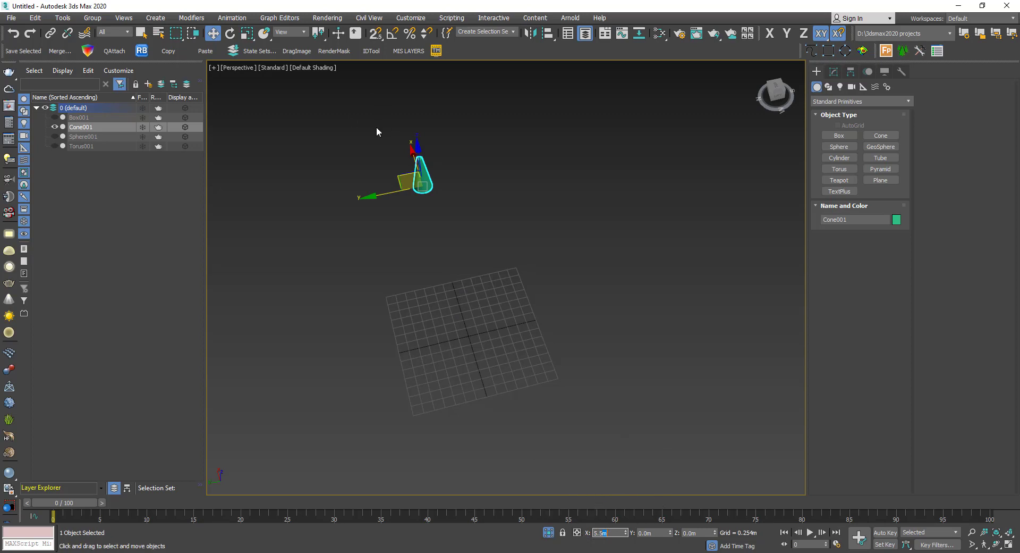
# Try rotating the cone about Y and scaling it with the coordinate values, undoing each change.
pyautogui.click(230, 34)
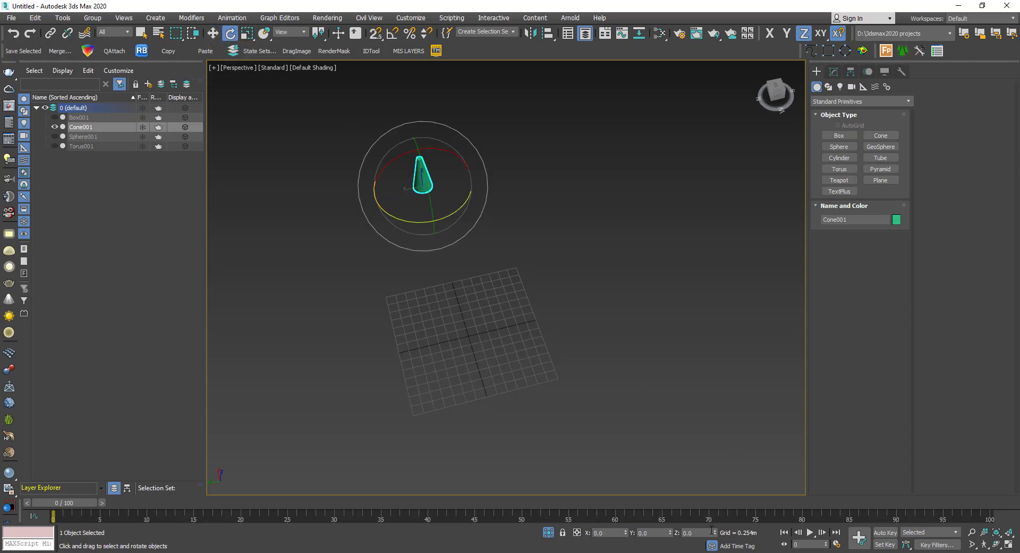
pyautogui.moveTo(670, 530); pyautogui.dragTo(640, 457)
pyautogui.hotkey('ctrl', 'z')
pyautogui.click(248, 33)
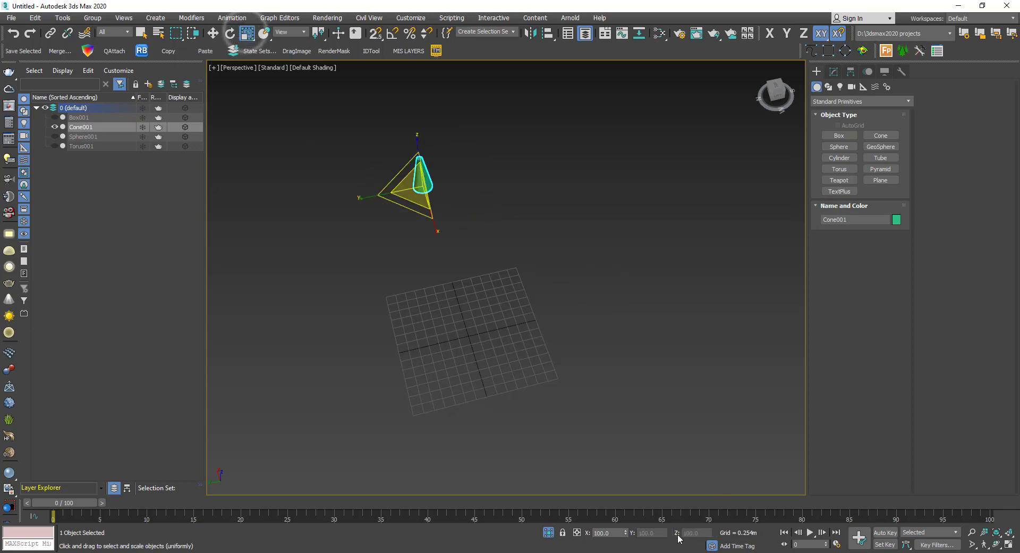
pyautogui.moveTo(625, 532); pyautogui.dragTo(648, 424)
pyautogui.hotkey('ctrl', 'z')
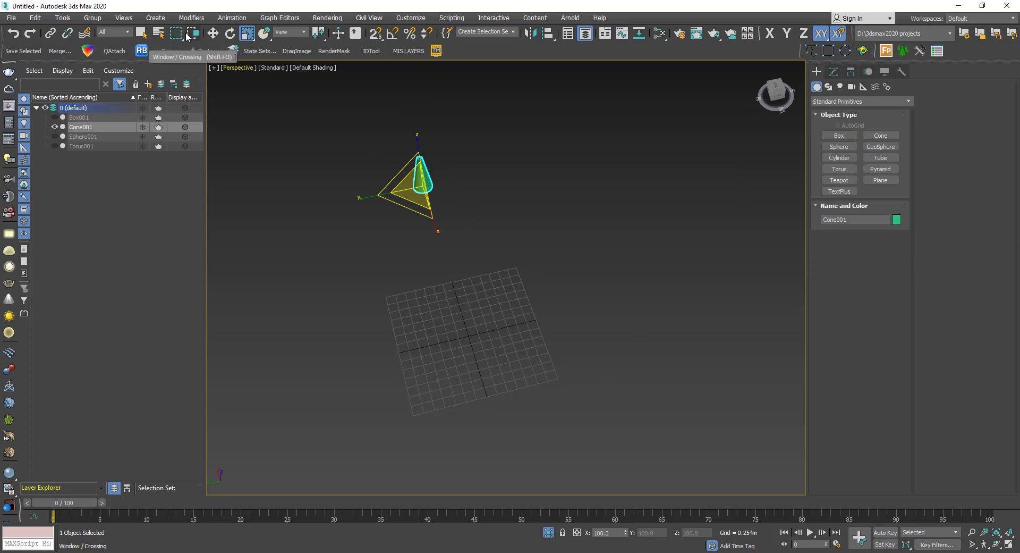
# Return to the Move tool and set the cone's X position to 0.
pyautogui.click(213, 33)
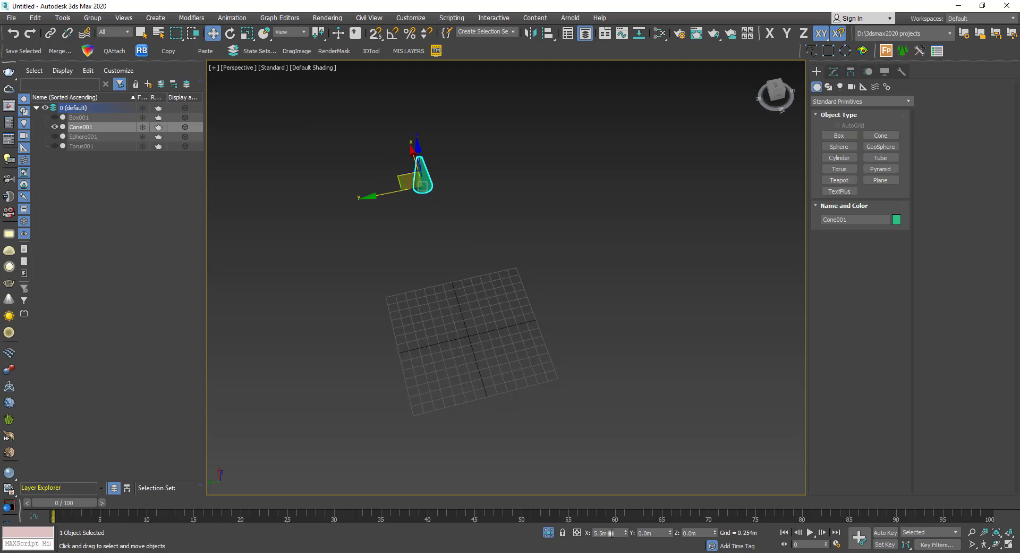
pyautogui.click(606, 532)
pyautogui.write('0')
pyautogui.press('Return')
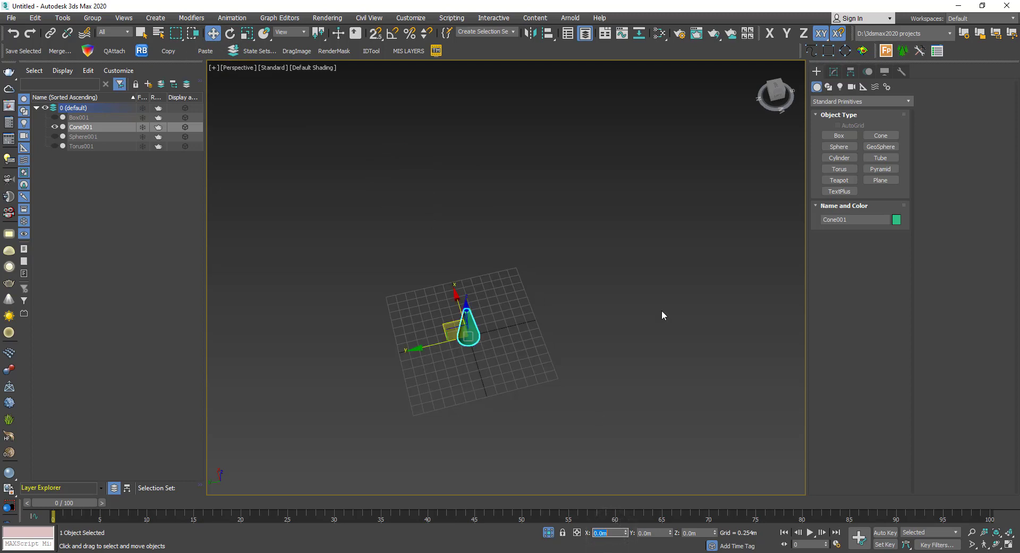
pyautogui.write('2')
# Clear the selection, zoom the Perspective view to the cone's extents and select the cone again.
pyautogui.click(678, 290)
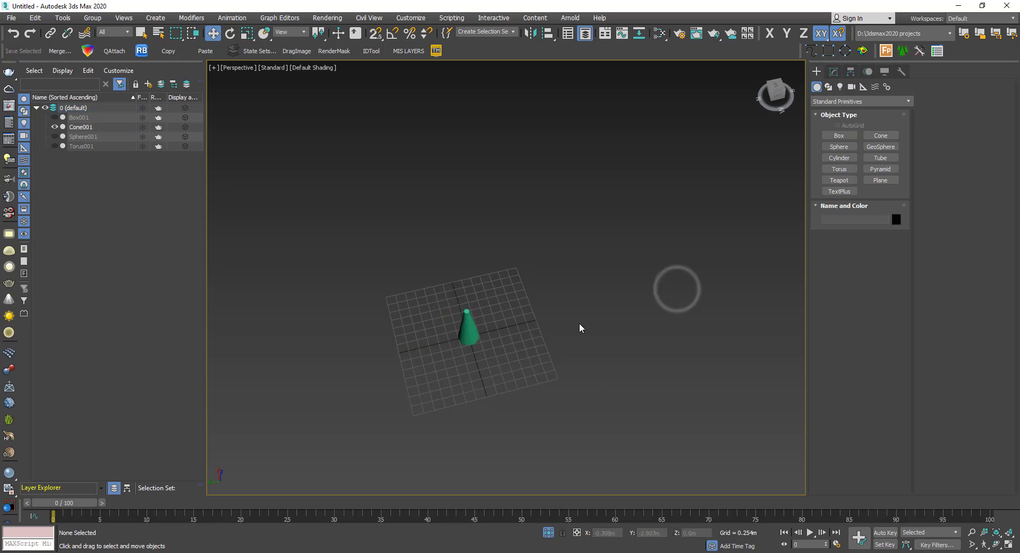
pyautogui.click(573, 275)
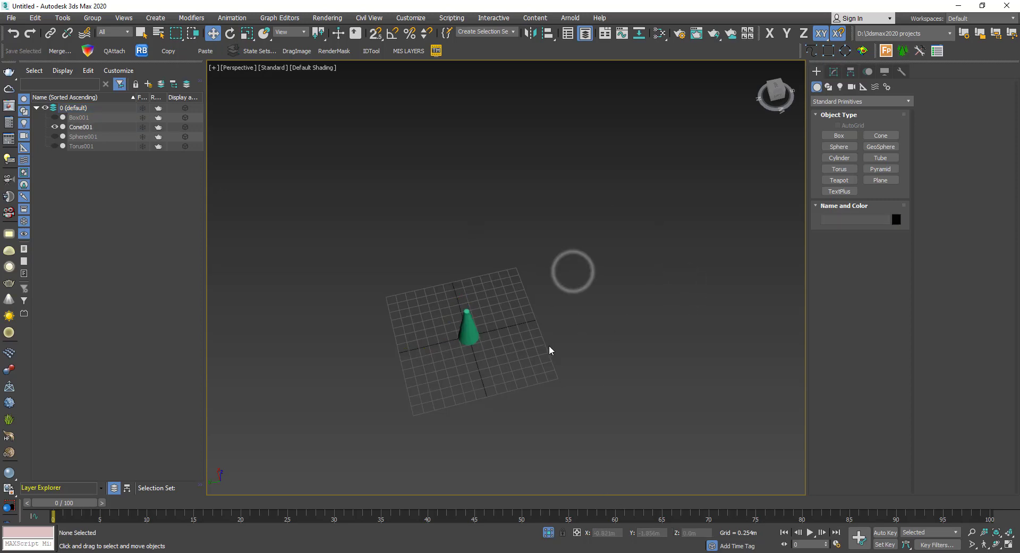
pyautogui.press('z')
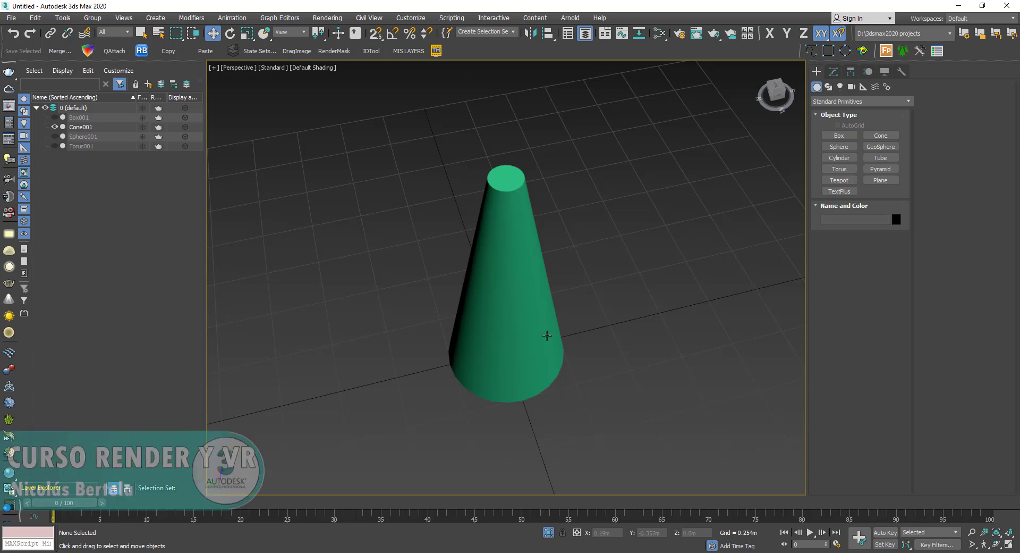
pyautogui.click(524, 313)
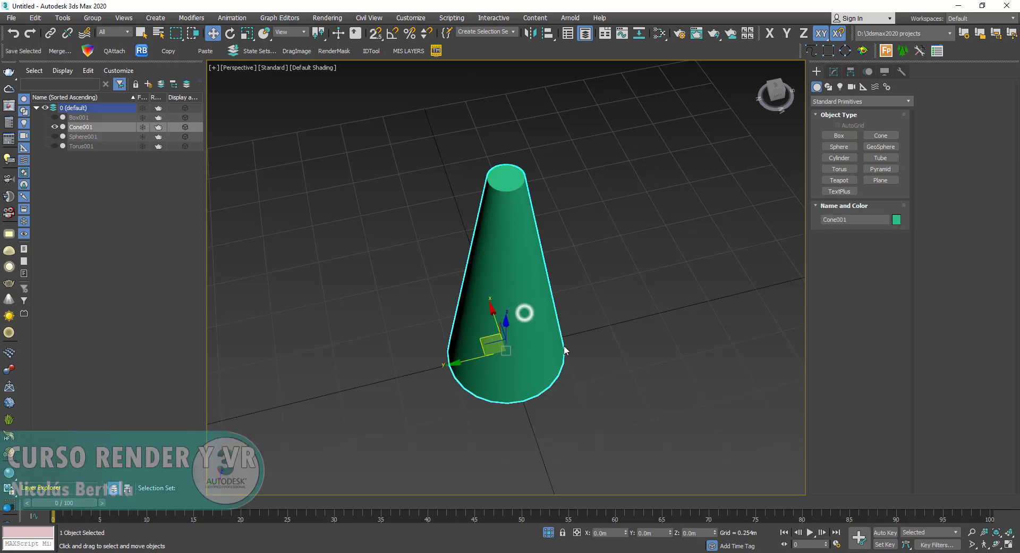
# Switch the coordinate entry to offset mode, try a free move along Y and undo it, and offset the cone 1 m along X.
pyautogui.click(577, 533)
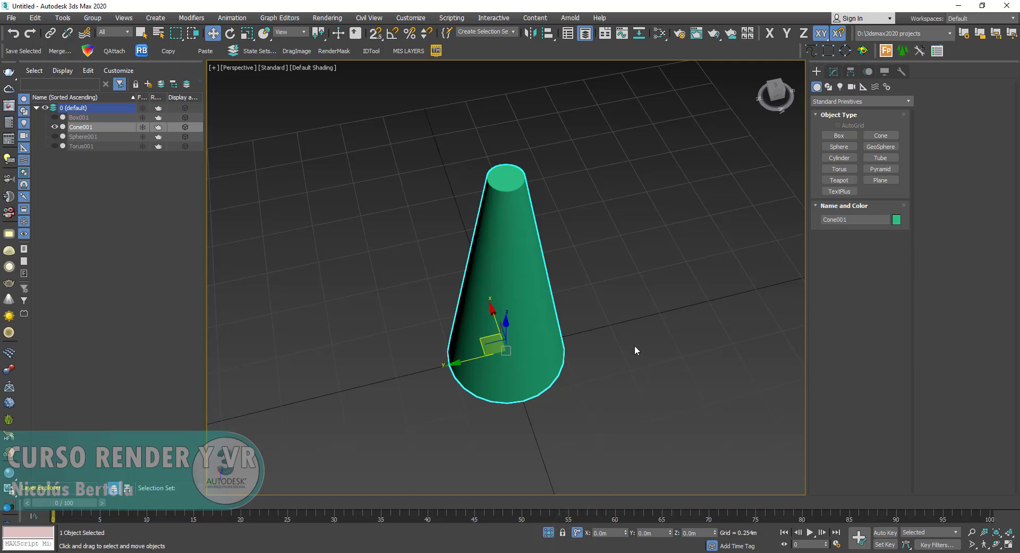
pyautogui.moveTo(635, 346); pyautogui.dragTo(545, 336, button='middle')
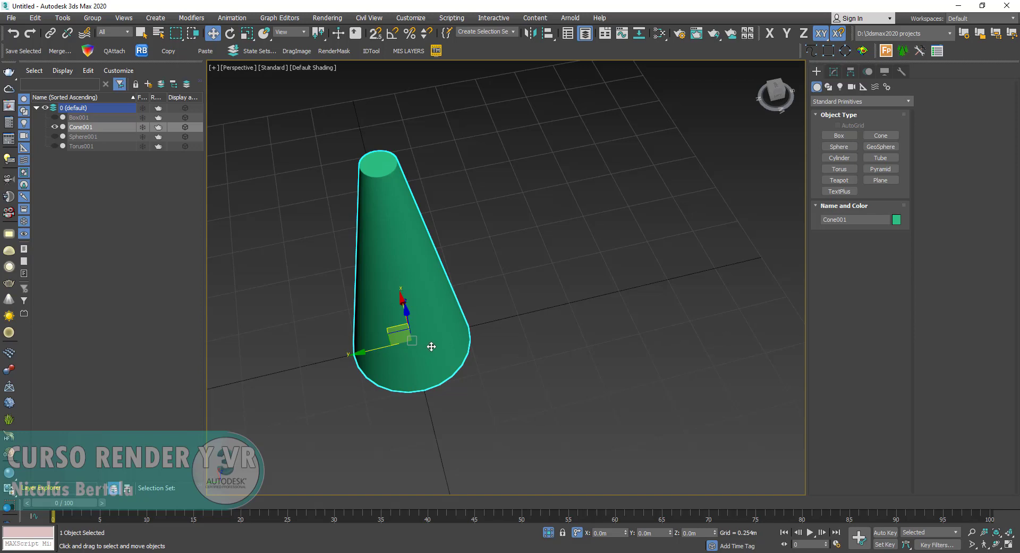
pyautogui.moveTo(432, 347); pyautogui.dragTo(488, 333, button='middle')
pyautogui.moveTo(481, 331); pyautogui.dragTo(334, 347)
pyautogui.hotkey('ctrl', 'z')
pyautogui.moveTo(614, 534); pyautogui.dragTo(548, 511)
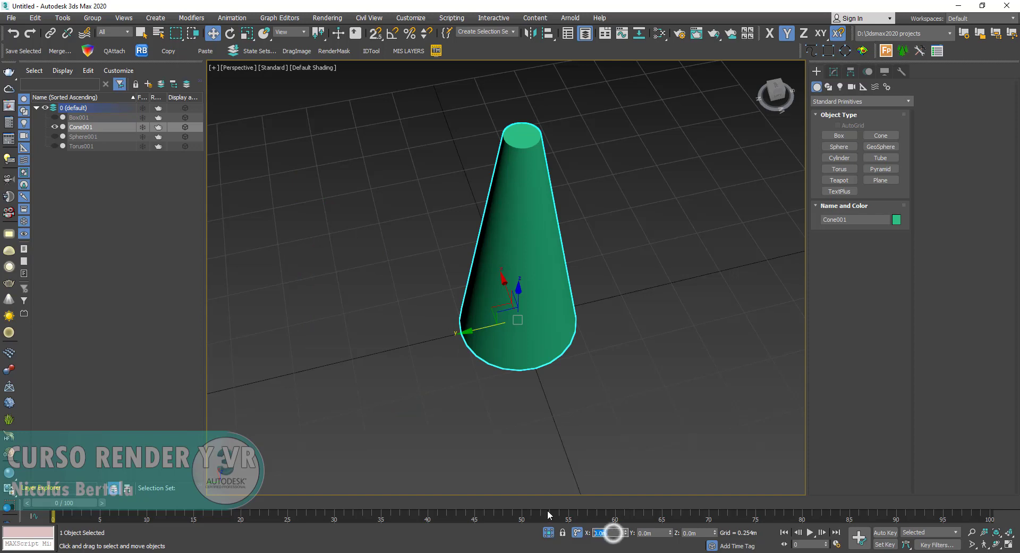
pyautogui.write('1')
pyautogui.press('Return')
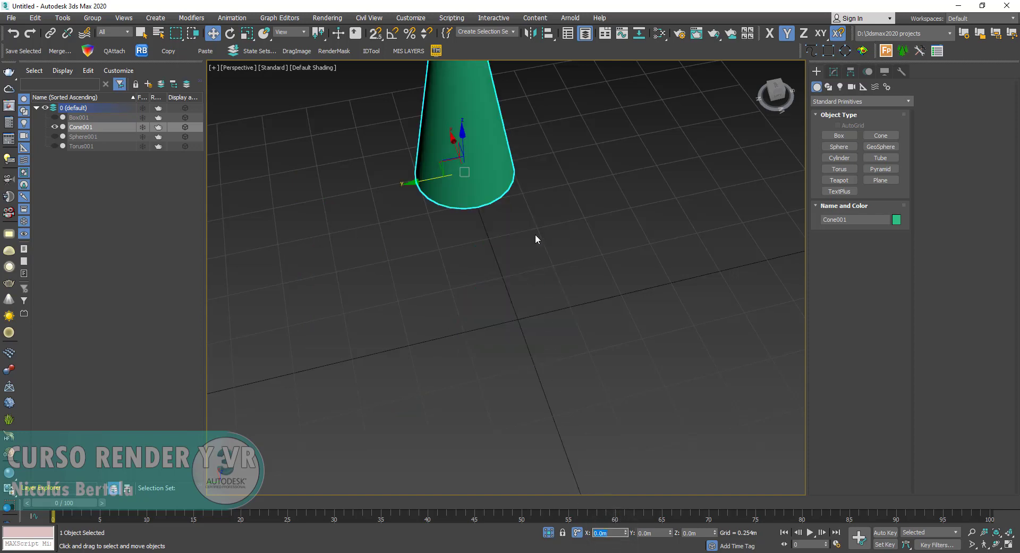
# Offset the cone another 1 m along X and switch the coordinate entry back to absolute mode.
pyautogui.moveTo(536, 239); pyautogui.dragTo(562, 329, button='middle')
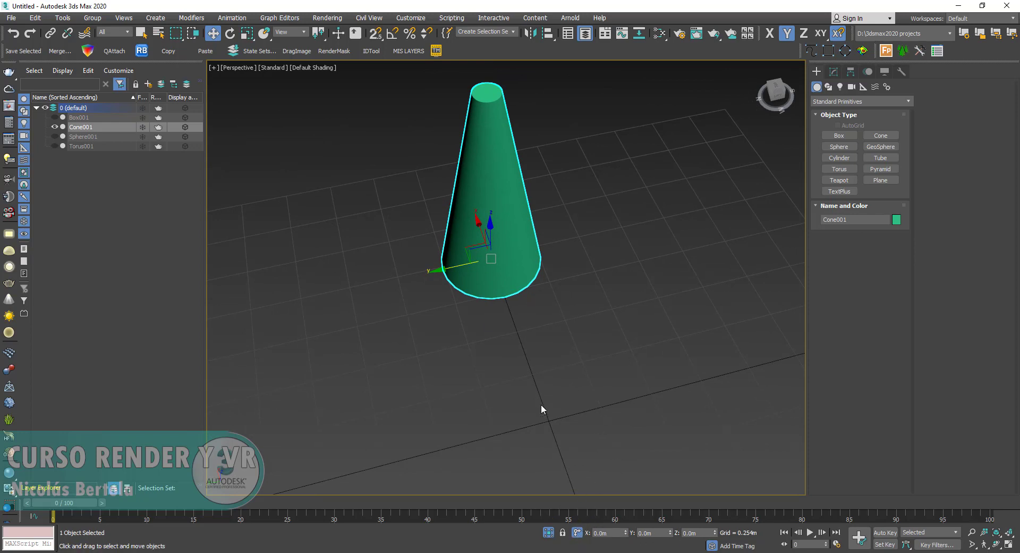
pyautogui.click(606, 533)
pyautogui.write('1')
pyautogui.press('Return')
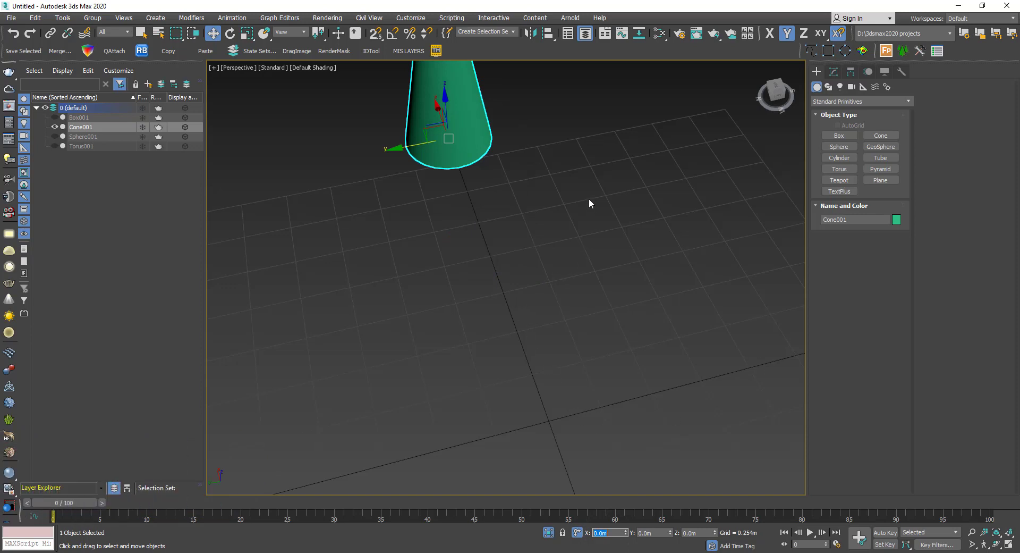
pyautogui.click(579, 532)
pyautogui.click(608, 533)
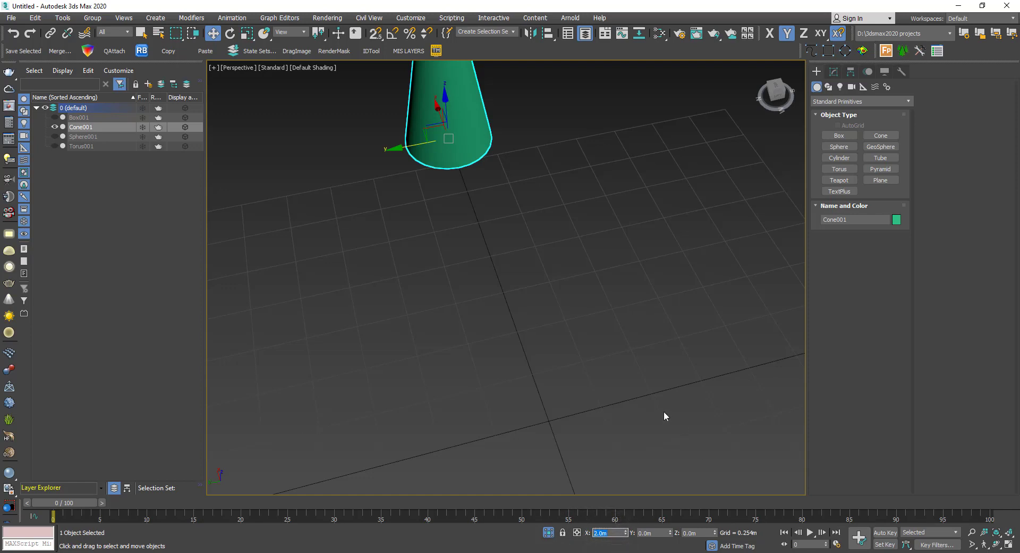
# Exit isolation to show all objects and clear the cone selection.
pyautogui.scroll(-3, 632, 380)
pyautogui.moveTo(631, 376); pyautogui.dragTo(560, 313, button='middle')
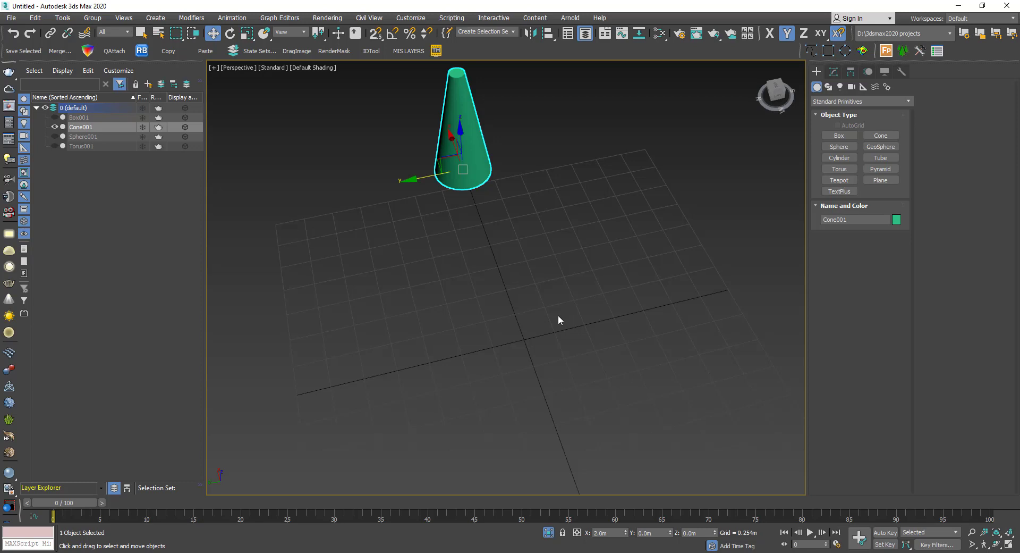
pyautogui.click(548, 534)
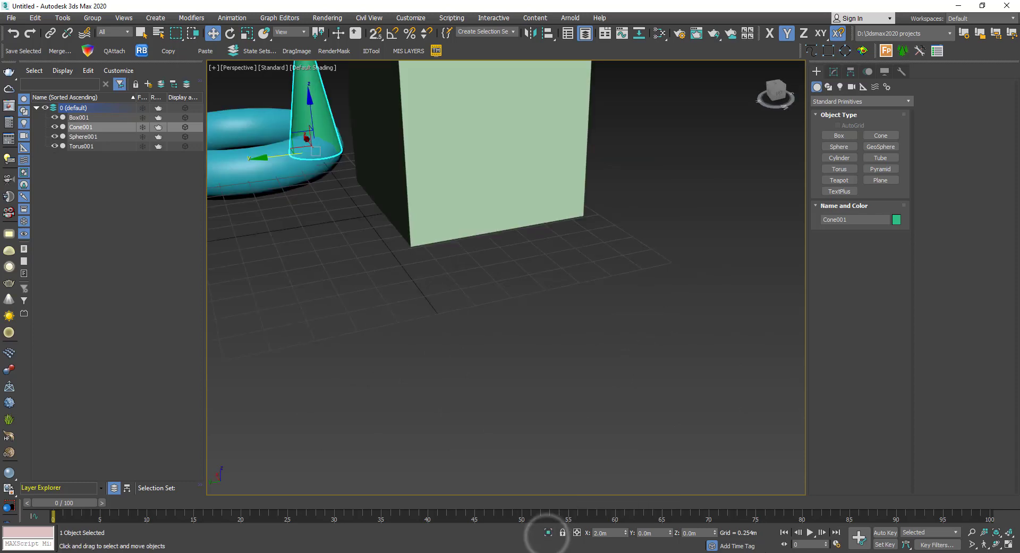
pyautogui.click(652, 257)
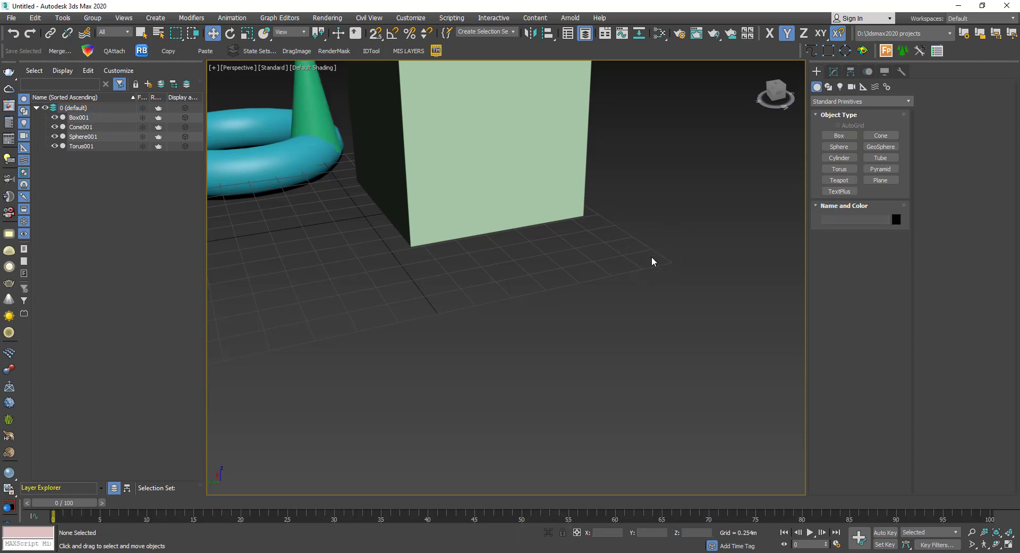
# Frame all objects in the Perspective view and select the cone, the sphere and the box one after another.
pyautogui.press('z')
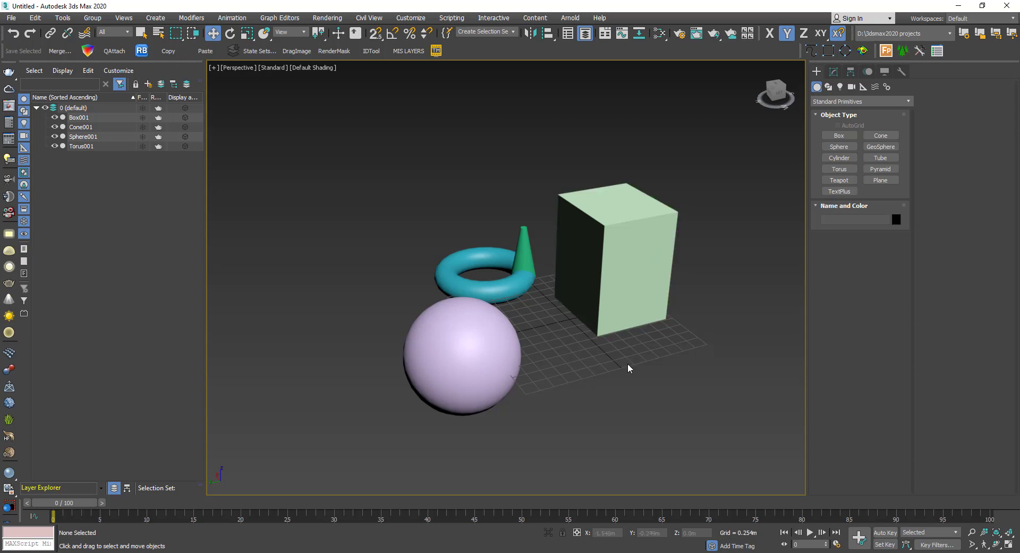
pyautogui.keyDown('alt'); pyautogui.moveTo(629, 367); pyautogui.dragTo(541, 324, button='middle'); pyautogui.keyUp('alt')
pyautogui.scroll(6, 541, 324)
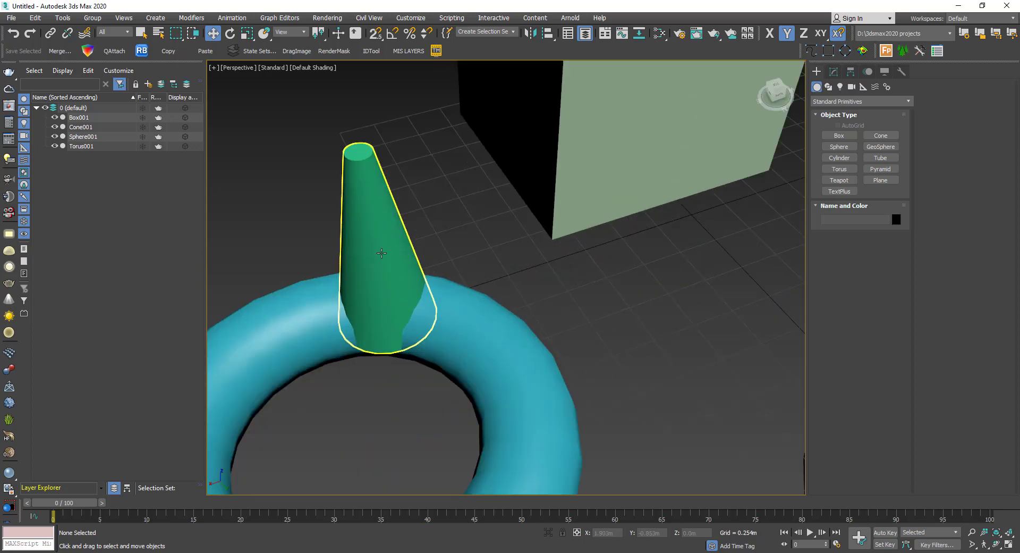
pyautogui.click(526, 333)
pyautogui.click(382, 251)
pyautogui.scroll(-6, 552, 238)
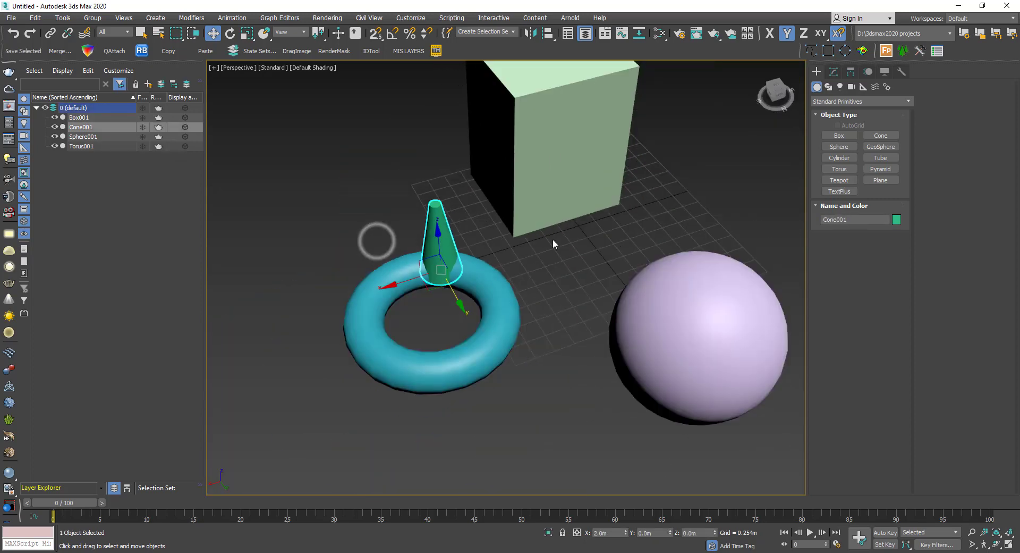
pyautogui.click(687, 310)
pyautogui.click(598, 183)
pyautogui.keyDown('alt'); pyautogui.moveTo(583, 250); pyautogui.dragTo(542, 255, button='middle'); pyautogui.keyUp('alt')
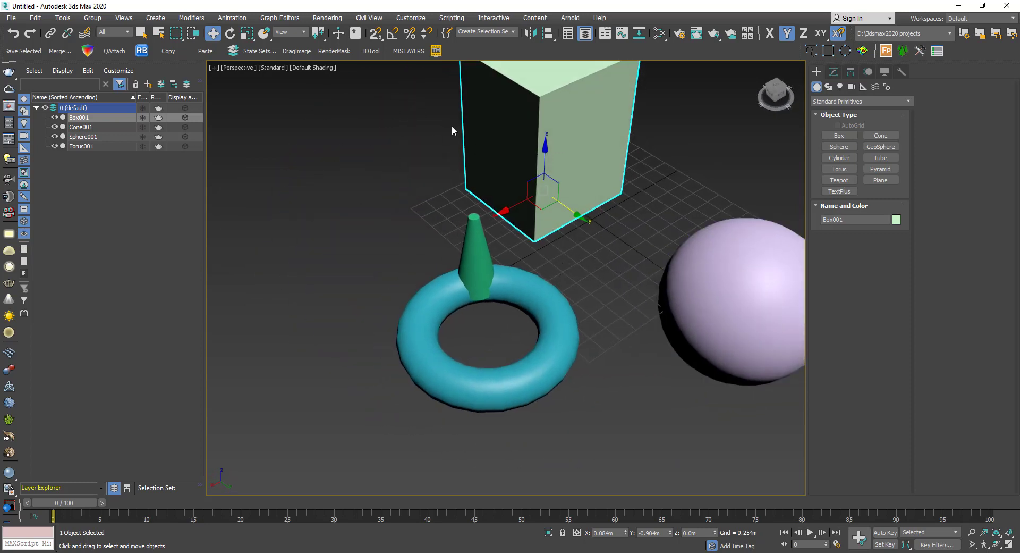
pyautogui.scroll(-5, 531, 252)
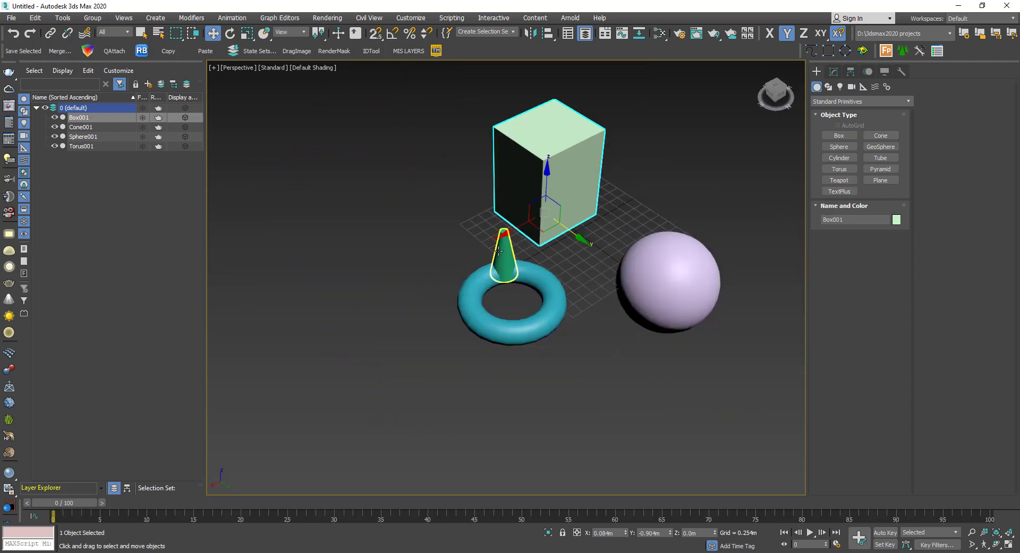
# Select the cone and move it freely in the XY plane to about X 0.119 m, Y 0.548 m, between the box and the sphere.
pyautogui.click(497, 250)
pyautogui.scroll(5, 507, 276)
pyautogui.moveTo(509, 297); pyautogui.dragTo(636, 274)
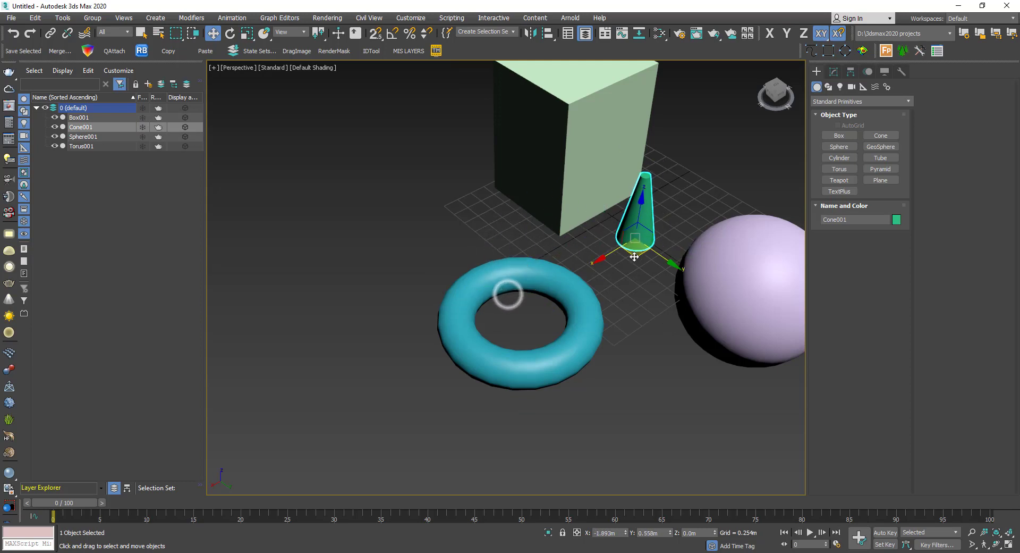
pyautogui.moveTo(654, 317); pyautogui.dragTo(615, 371, button='middle')
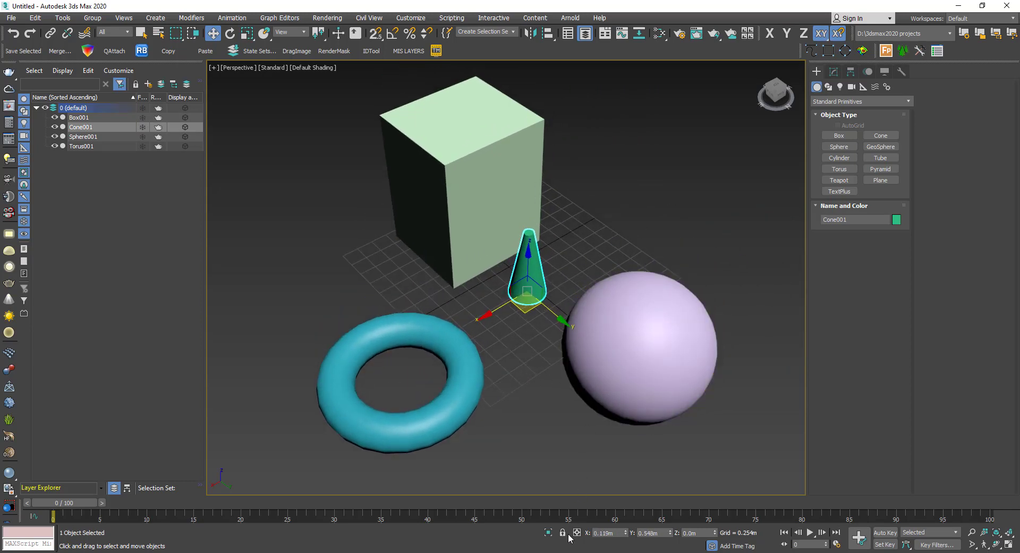
# Deselect and reselect the cone, lock the selection, and test the lock by picking the box and empty areas.
pyautogui.click(538, 428)
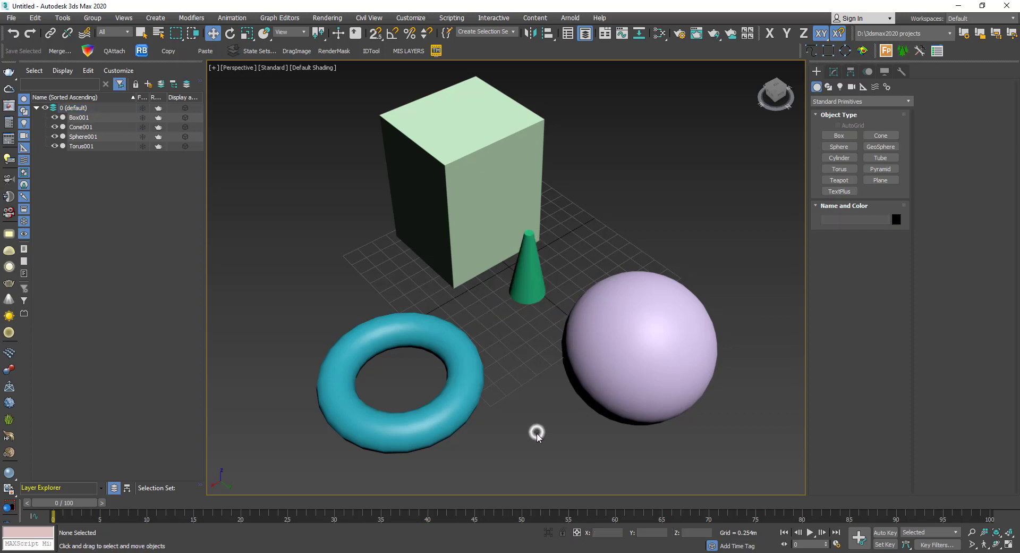
pyautogui.click(528, 287)
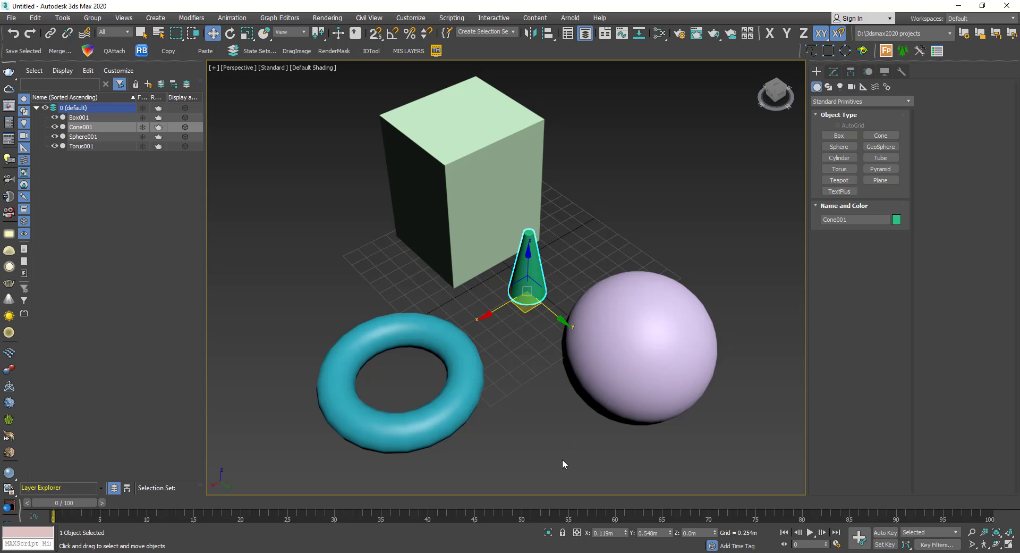
pyautogui.click(563, 532)
pyautogui.click(669, 90)
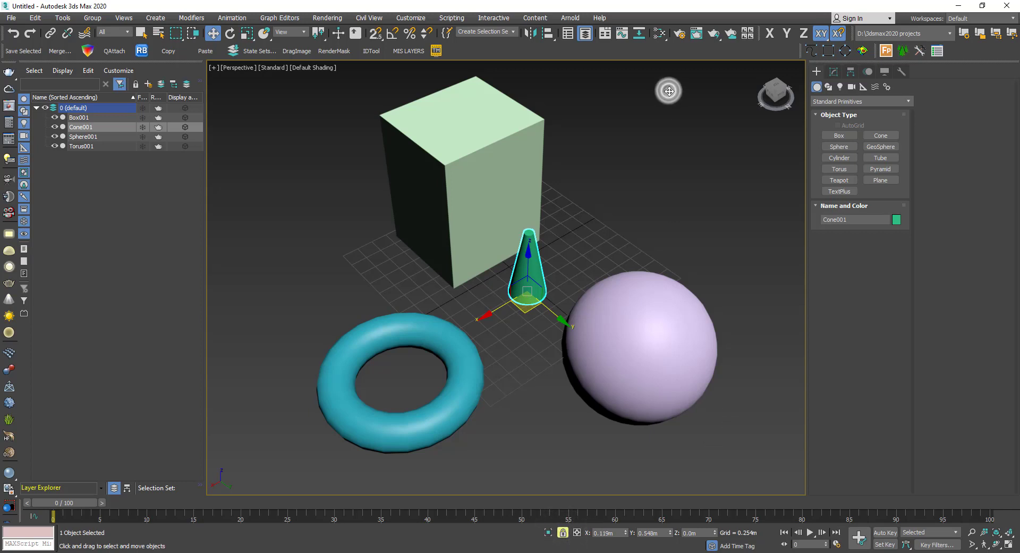
pyautogui.rightClick(339, 246)
pyautogui.click(292, 189)
pyautogui.click(606, 154)
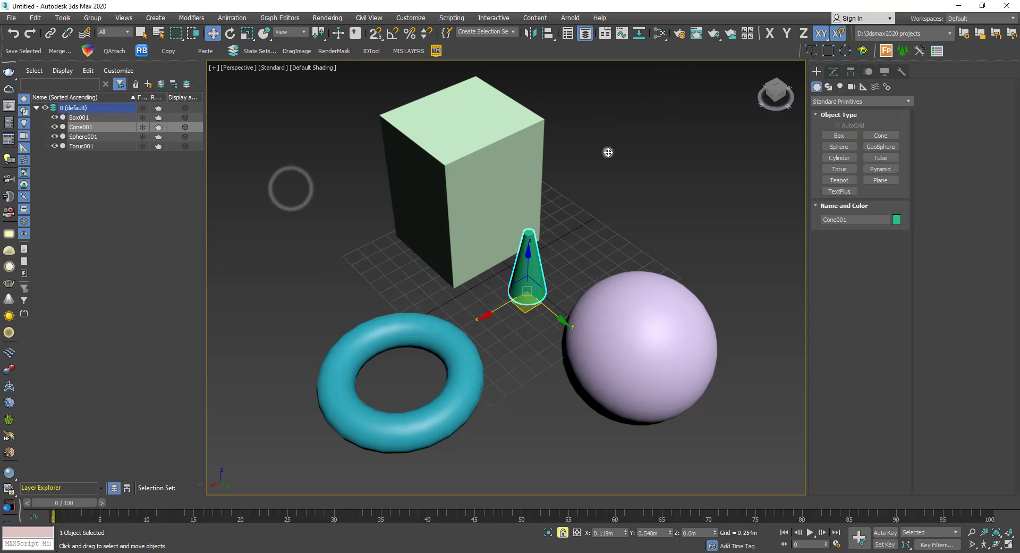
pyautogui.click(496, 131)
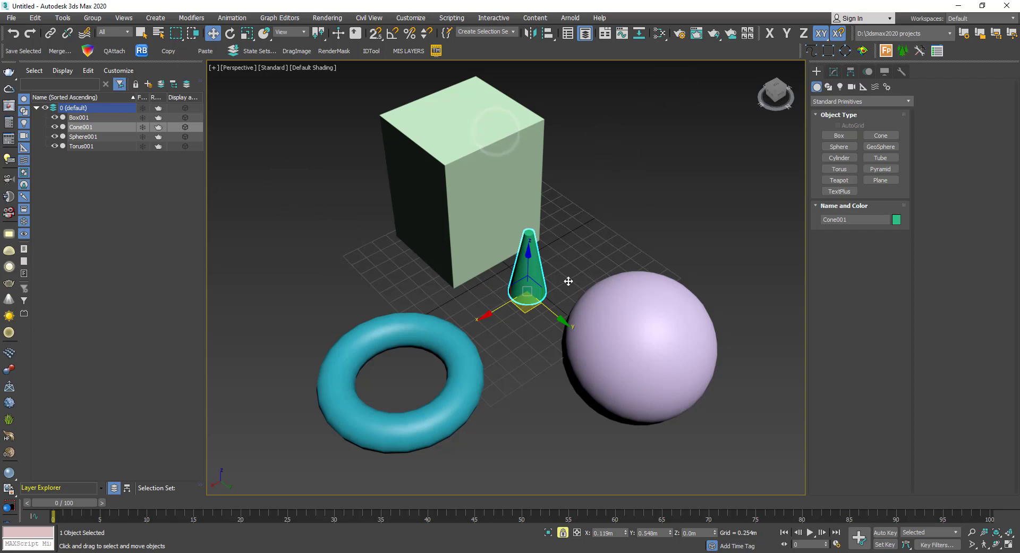
# Enlarge the locked cone in its Modify parameters to a Radius 1 of 0.334 m and a Radius 2 of 0.082 m.
pyautogui.scroll(5, 523, 276)
pyautogui.scroll(-3, 527, 274)
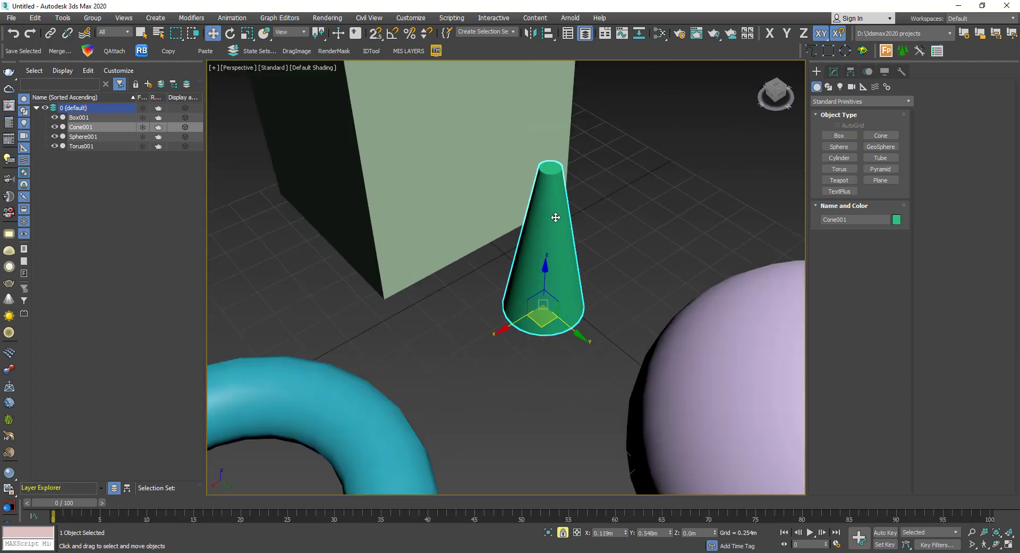
pyautogui.scroll(2, 555, 221)
pyautogui.scroll(-3, 529, 245)
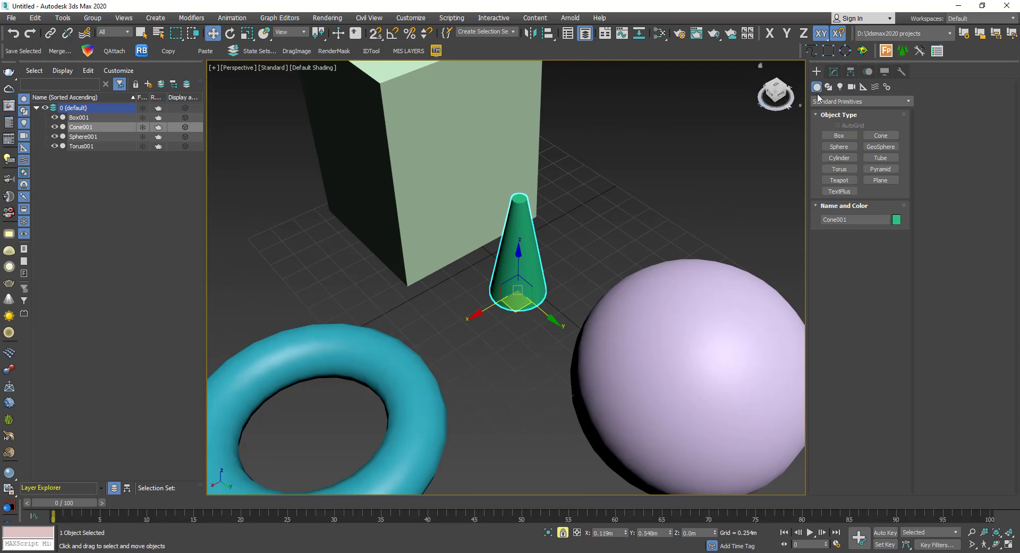
pyautogui.click(835, 71)
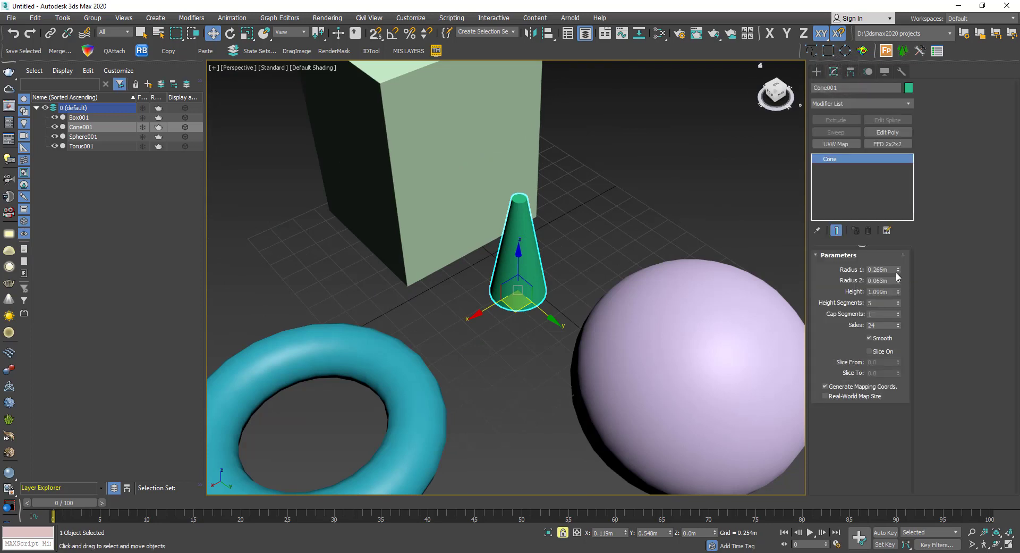
pyautogui.moveTo(898, 269); pyautogui.dragTo(900, 280)
pyautogui.moveTo(608, 207); pyautogui.dragTo(598, 246, button='middle')
pyautogui.scroll(2, 540, 286)
pyautogui.moveTo(611, 291); pyautogui.dragTo(594, 235, button='middle')
pyautogui.scroll(-2, 595, 238)
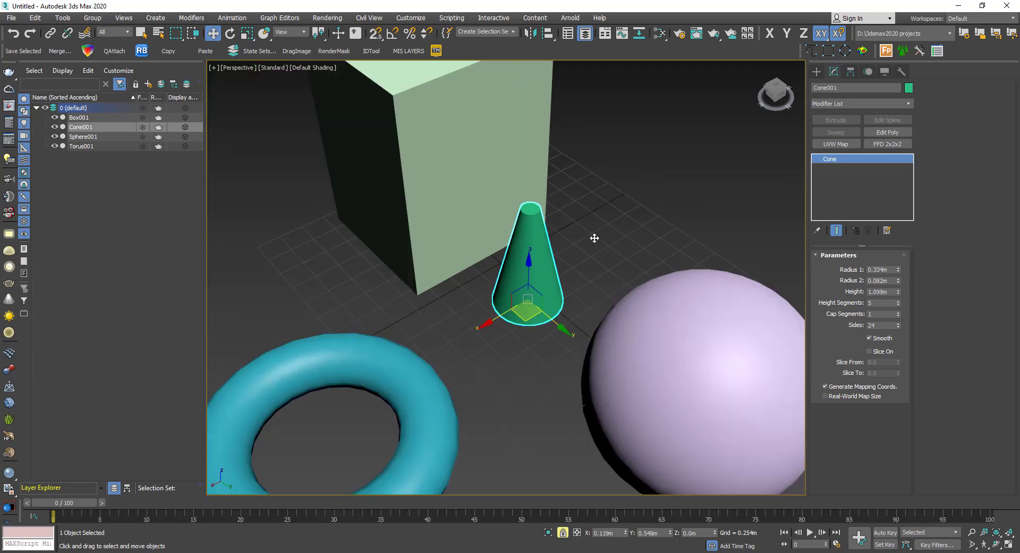
# Unlock the selection, clear it, and select the sphere and the torus together.
pyautogui.click(563, 533)
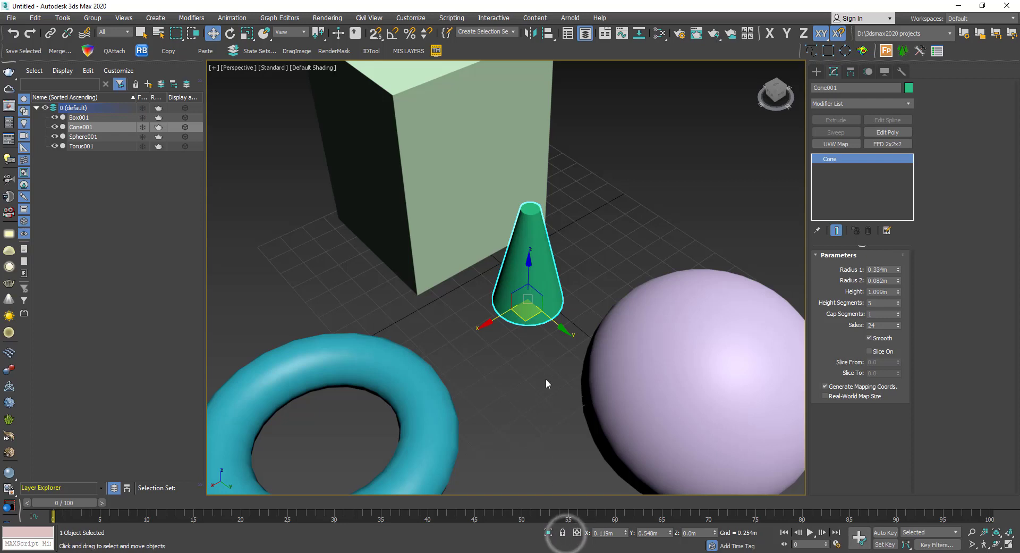
pyautogui.moveTo(546, 379); pyautogui.dragTo(515, 368, button='middle')
pyautogui.click(621, 225)
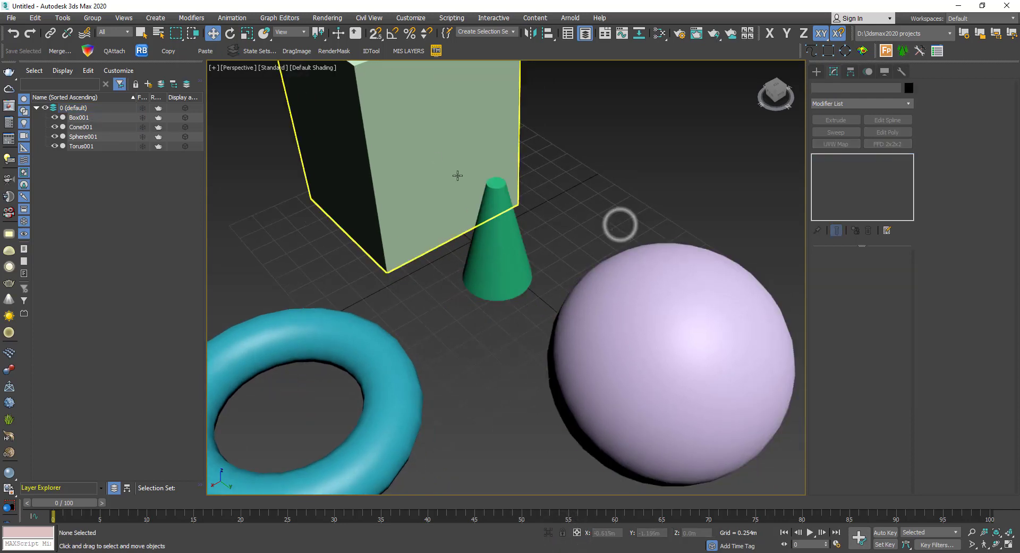
pyautogui.scroll(-3, 556, 237)
pyautogui.moveTo(556, 237); pyautogui.dragTo(587, 255, button='middle')
pyautogui.click(602, 296)
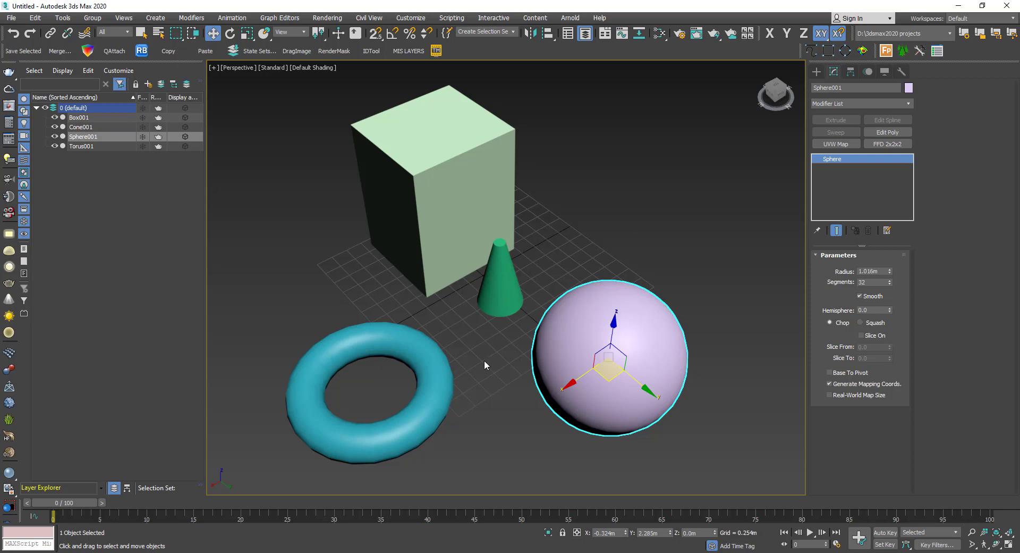
pyautogui.moveTo(497, 413); pyautogui.dragTo(372, 367)
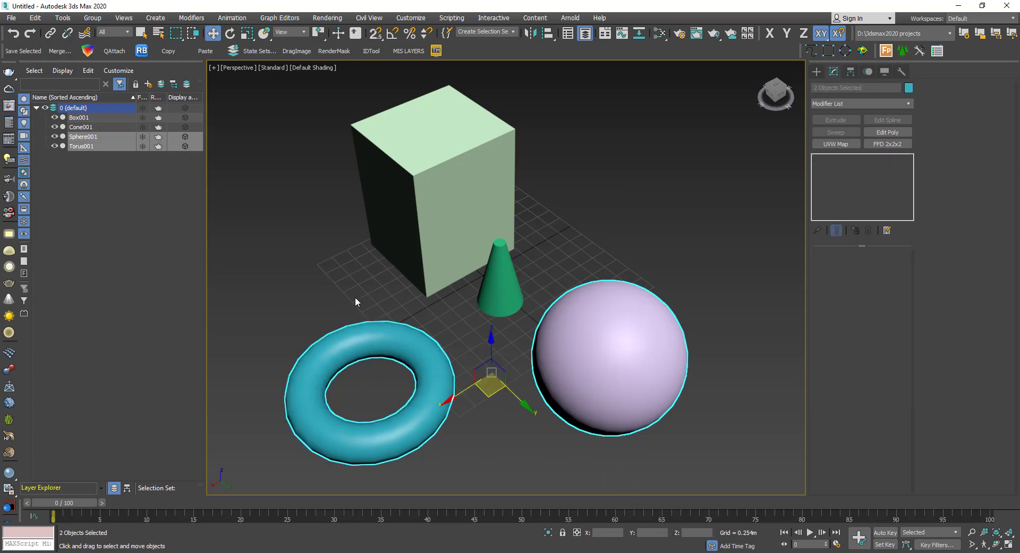
# Lock the selection of the sphere and torus with the Lock Selection option and release the lock again.
pyautogui.rightClick(522, 450)
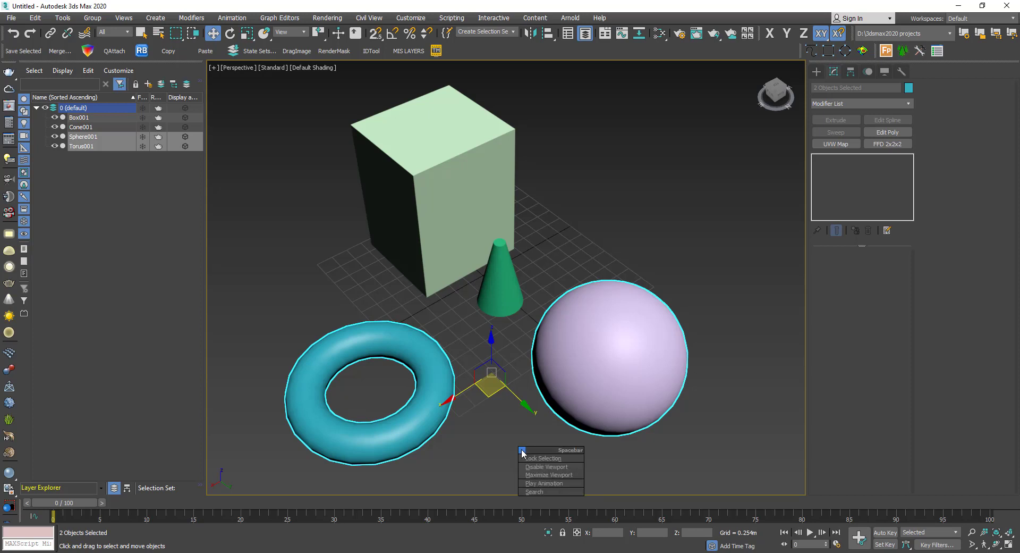
pyautogui.click(582, 458)
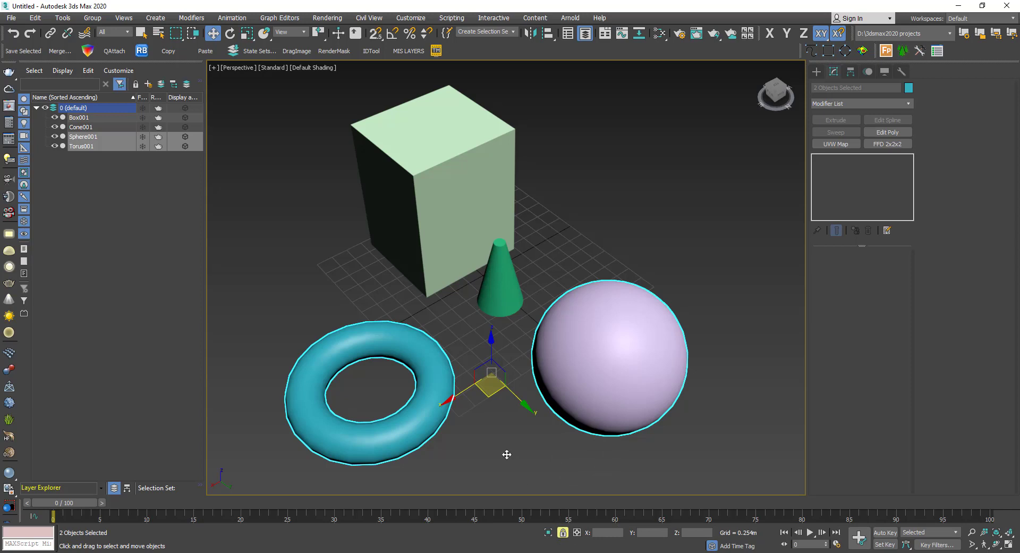
pyautogui.moveTo(515, 362)
pyautogui.mouseDown(button='middle')
pyautogui.moveTo(621, 341)
pyautogui.moveTo(518, 346)
pyautogui.mouseUp(button='middle')
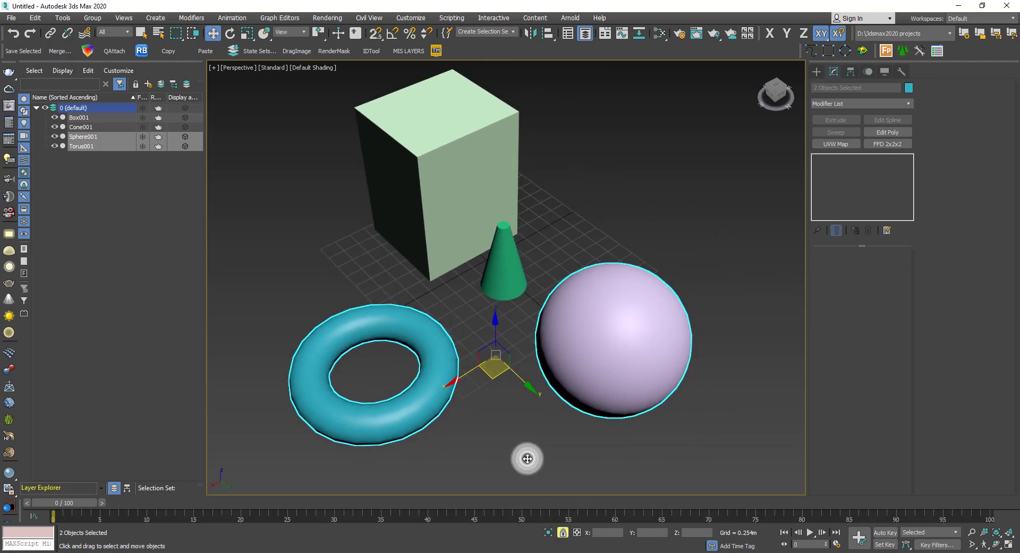
pyautogui.click(567, 530)
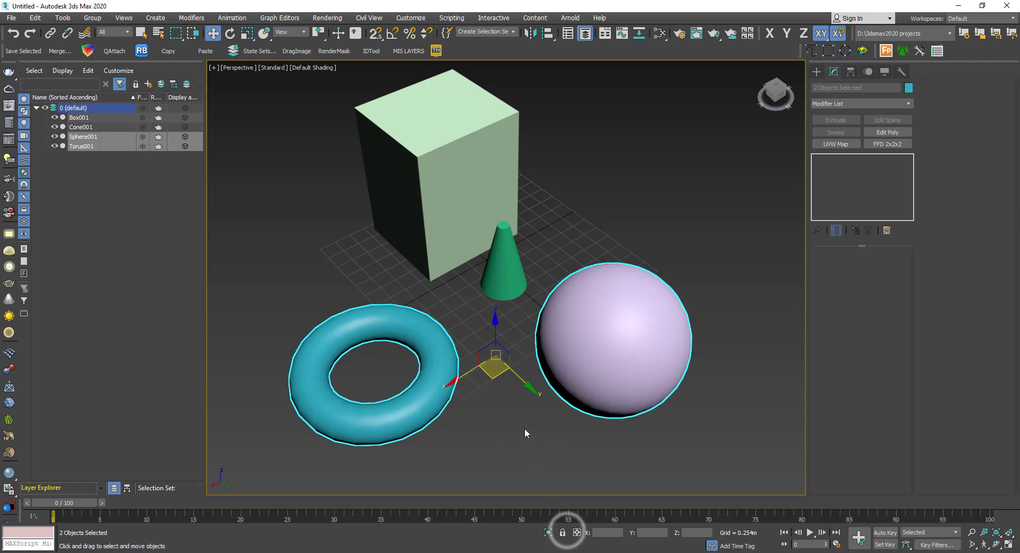
pyautogui.moveTo(511, 410); pyautogui.dragTo(505, 435, button='middle')
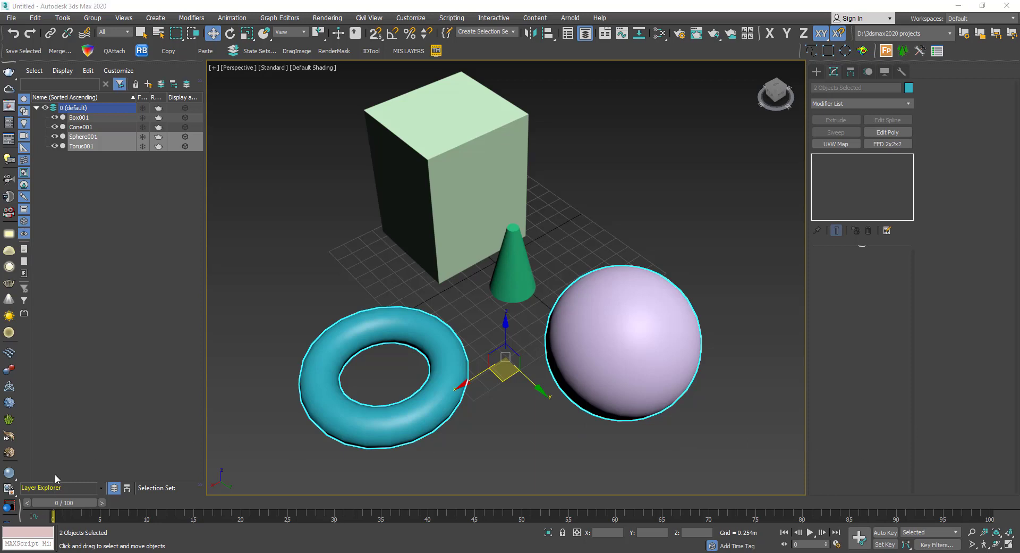
# Open the Mini Curve Editor below the viewport for a look and close it again.
pyautogui.moveTo(73, 504)
pyautogui.mouseDown()
pyautogui.moveTo(177, 509)
pyautogui.moveTo(60, 509)
pyautogui.mouseUp()
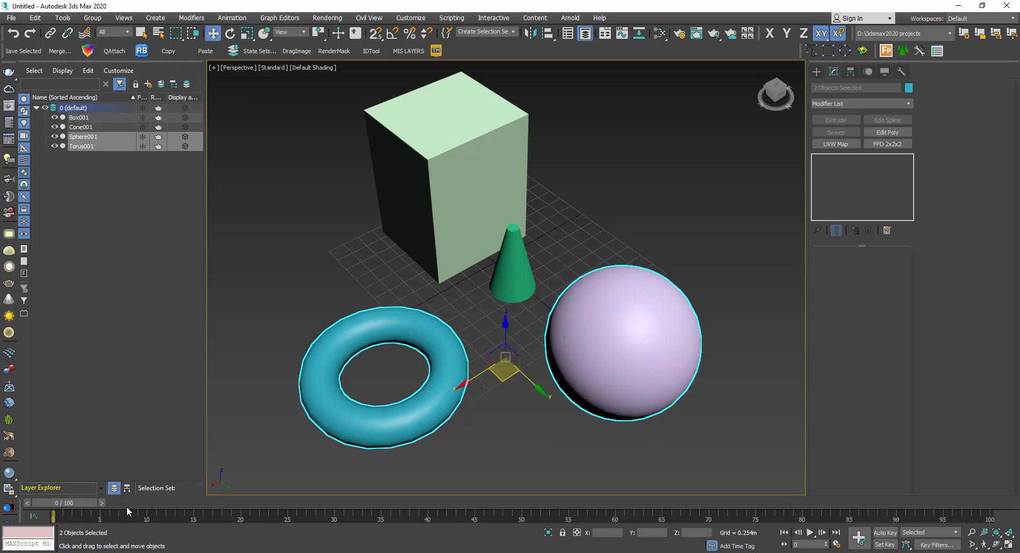
pyautogui.click(34, 516)
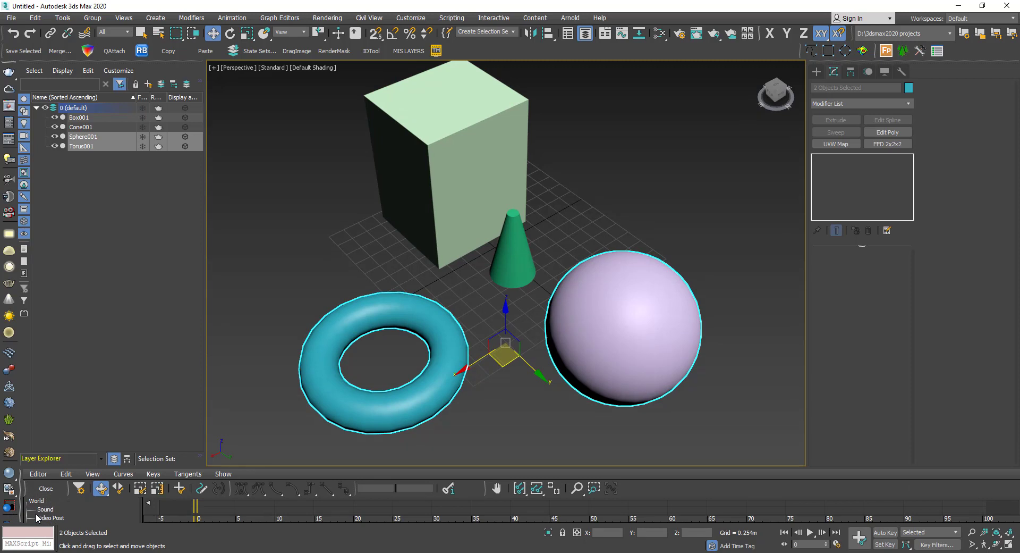
pyautogui.click(42, 487)
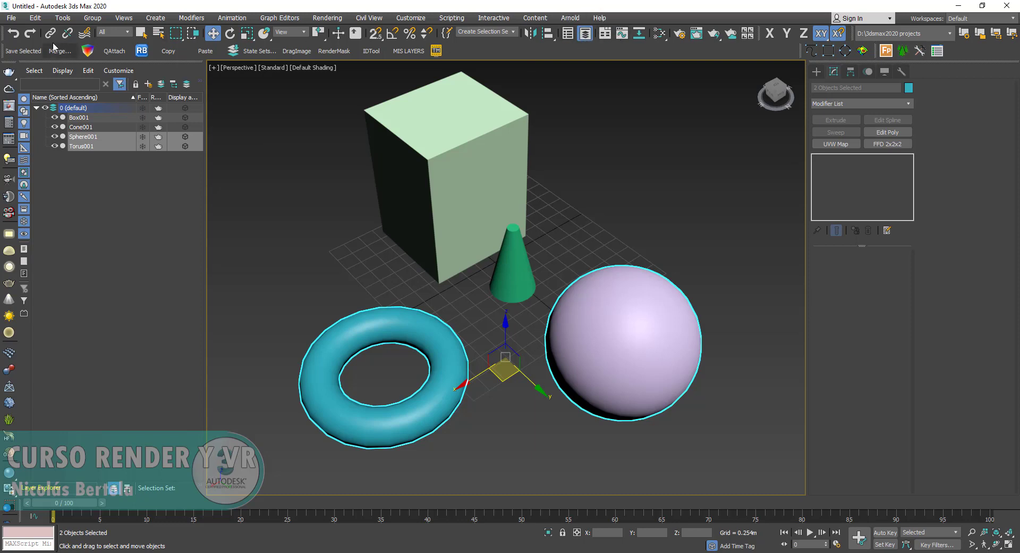
# Hide the docked Layer Explorer, and close its floating window after reopening it and bringing it over the viewport.
pyautogui.click(583, 38)
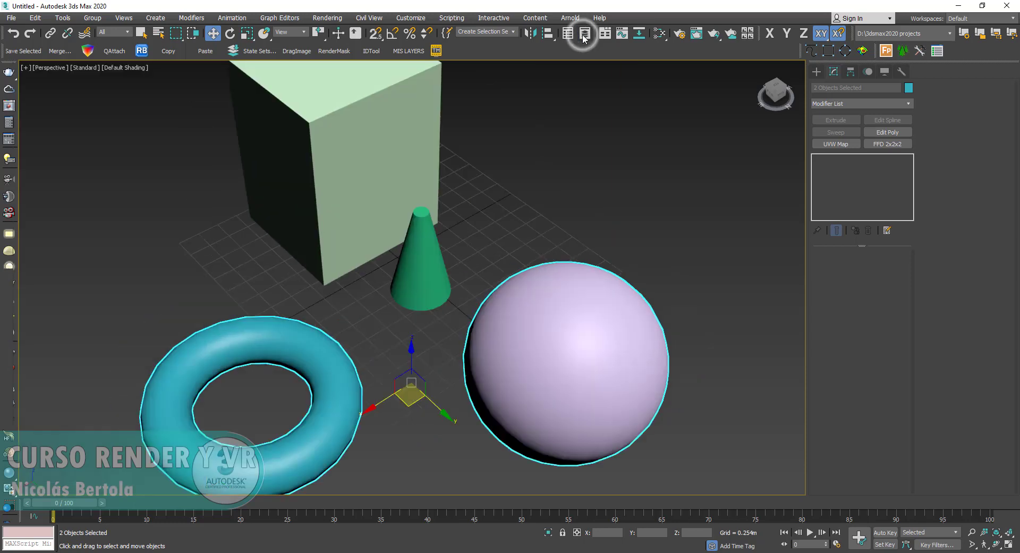
pyautogui.click(585, 35)
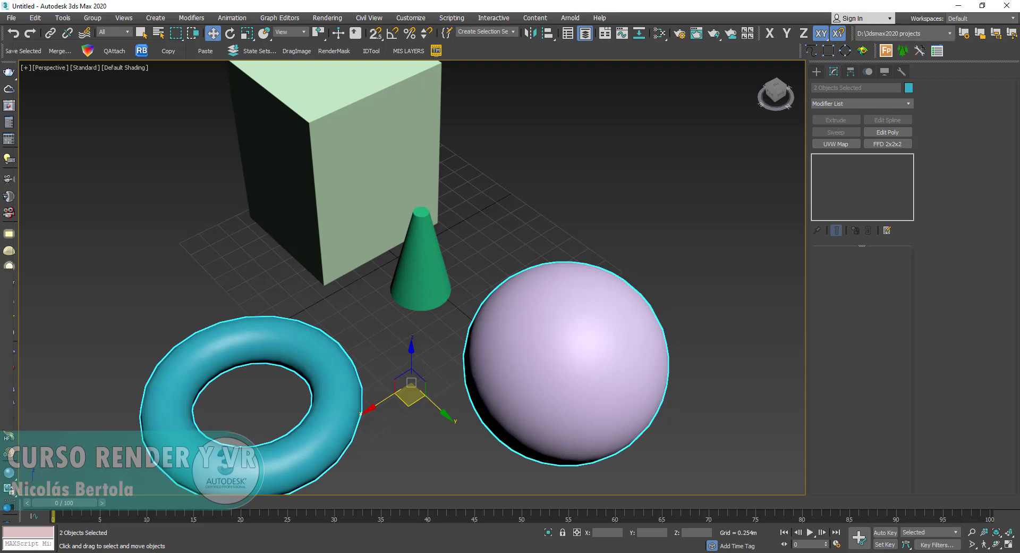
pyautogui.moveTo(1019, 107); pyautogui.dragTo(391, 118)
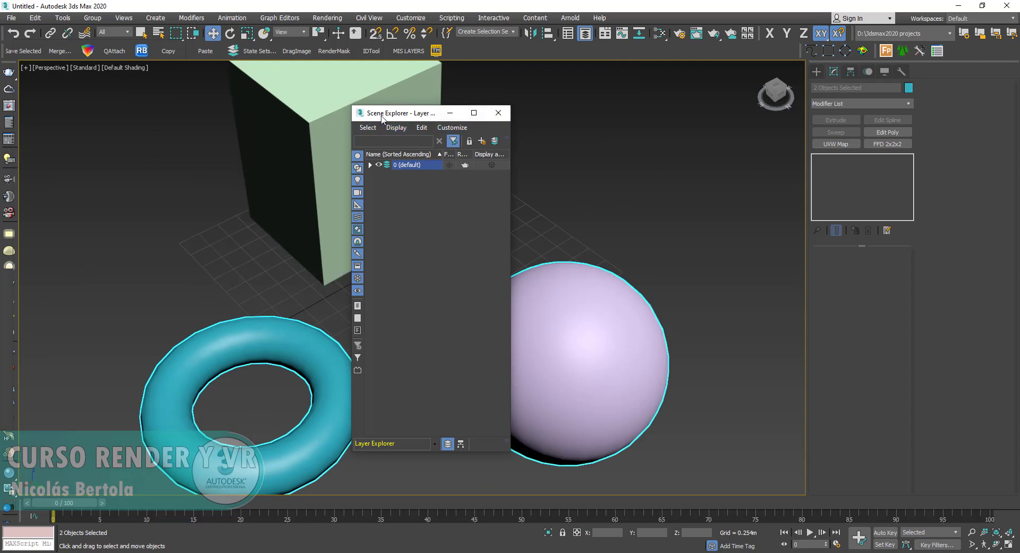
pyautogui.moveTo(381, 118); pyautogui.dragTo(415, 114)
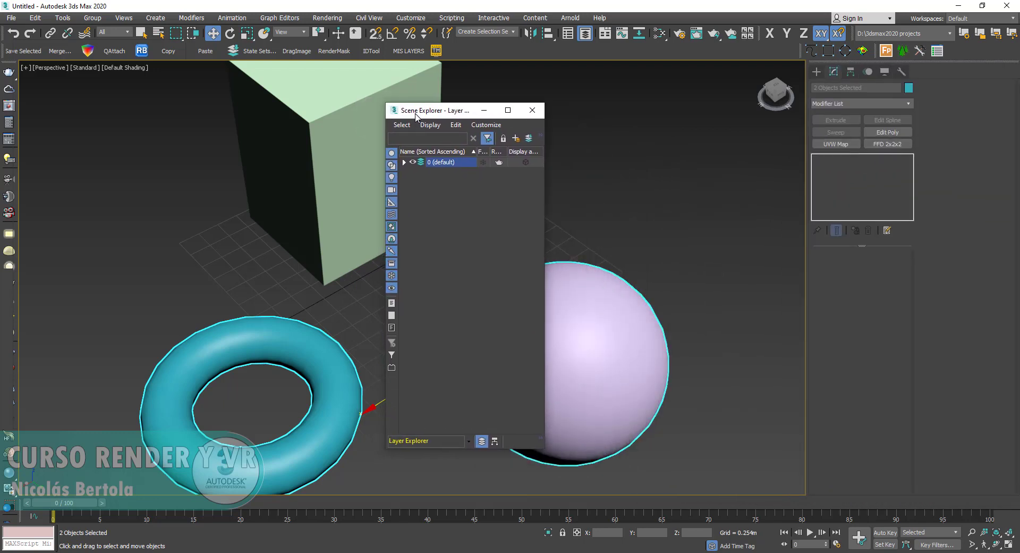
pyautogui.click(531, 116)
# Widen the viewport slightly by narrowing the command panel, and reframe the objects in the enlarged Perspective view.
pyautogui.moveTo(456, 197); pyautogui.dragTo(567, 210, button='middle')
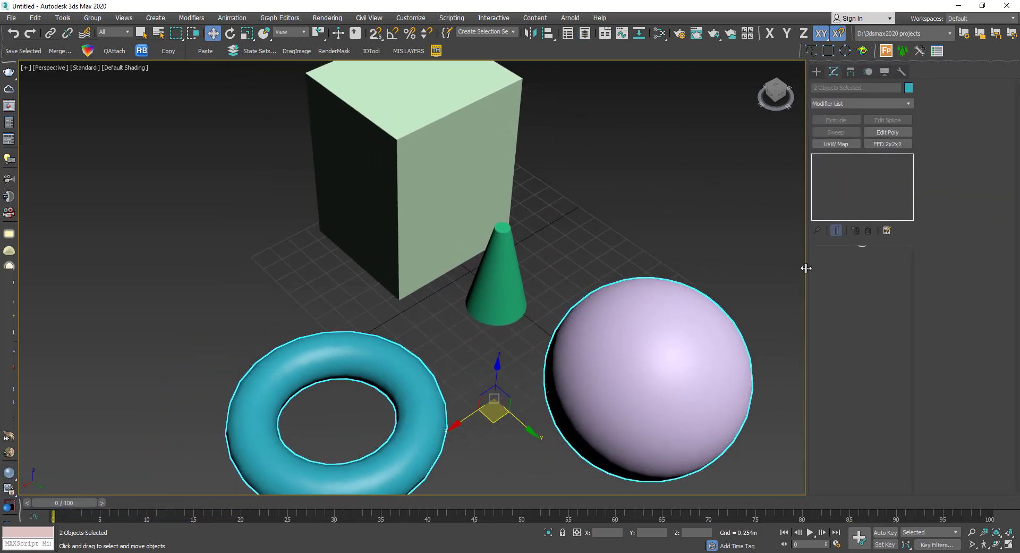
pyautogui.moveTo(806, 268)
pyautogui.mouseDown()
pyautogui.moveTo(932, 266)
pyautogui.moveTo(818, 264)
pyautogui.mouseUp()
pyautogui.moveTo(501, 248); pyautogui.dragTo(372, 254, button='middle')
pyautogui.scroll(-5, 372, 255)
pyautogui.moveTo(531, 97); pyautogui.dragTo(600, 94, button='middle')
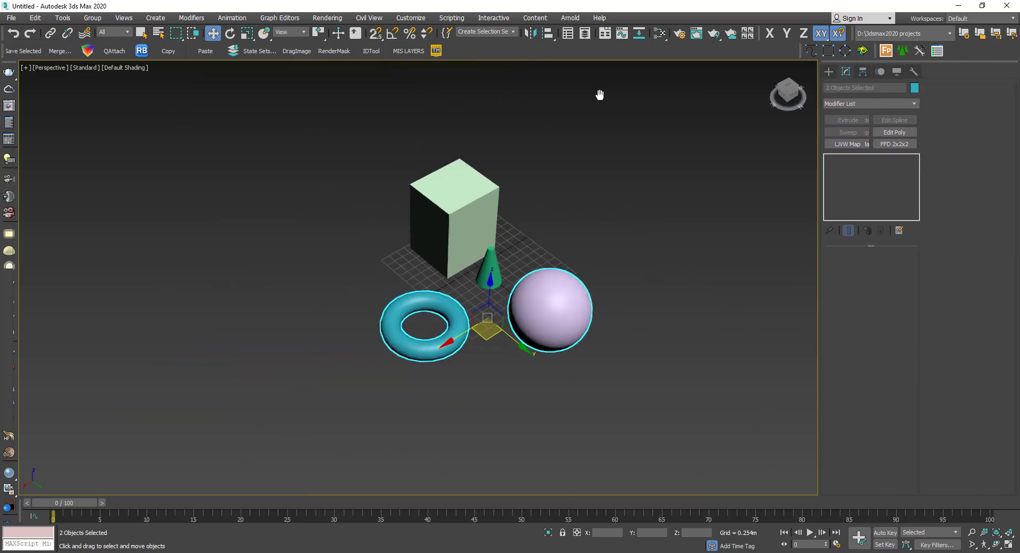
pyautogui.scroll(4, 565, 129)
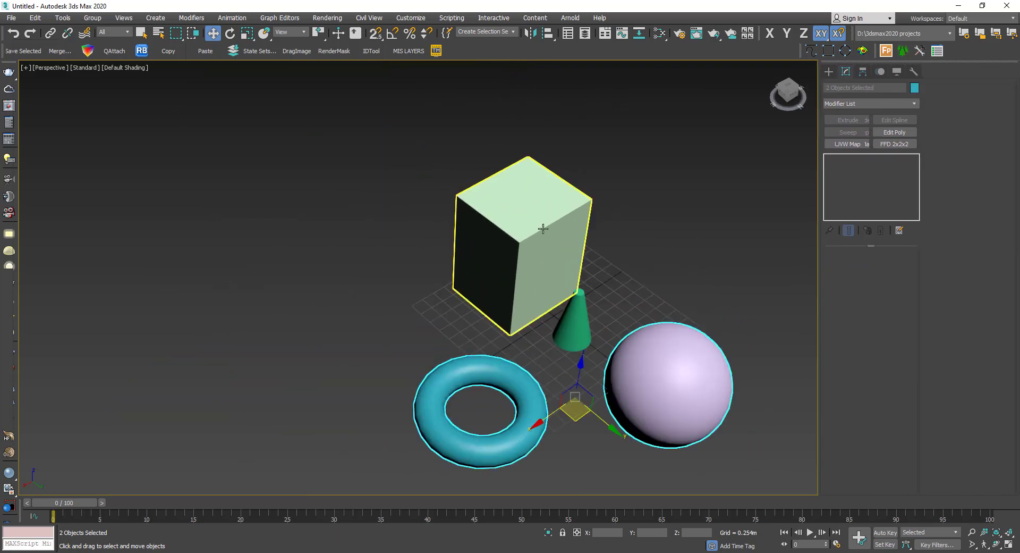
pyautogui.scroll(6, 543, 229)
pyautogui.scroll(-4, 456, 290)
pyautogui.scroll(2, 528, 244)
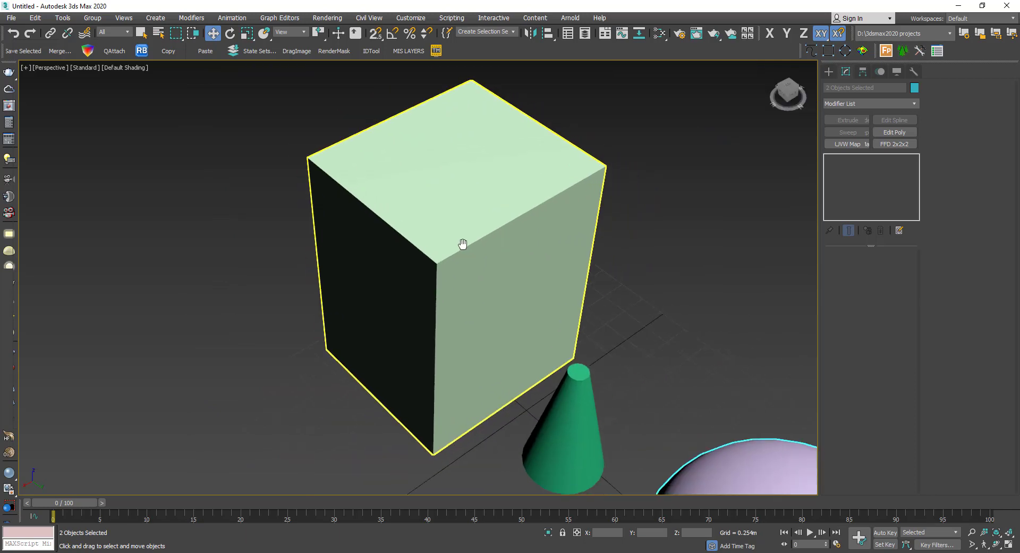
pyautogui.moveTo(462, 243); pyautogui.dragTo(437, 240, button='middle')
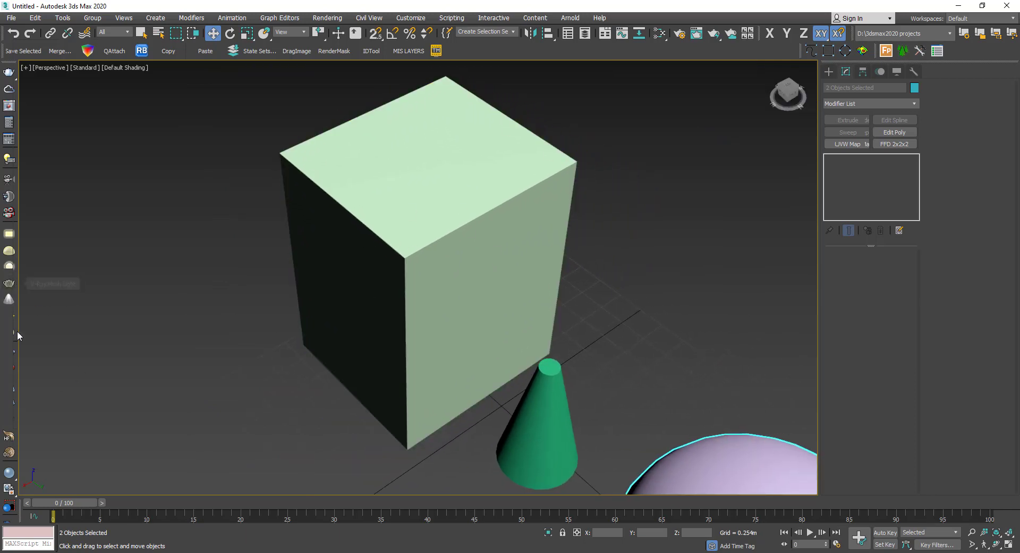
pyautogui.moveTo(133, 207); pyautogui.dragTo(142, 214, button='middle')
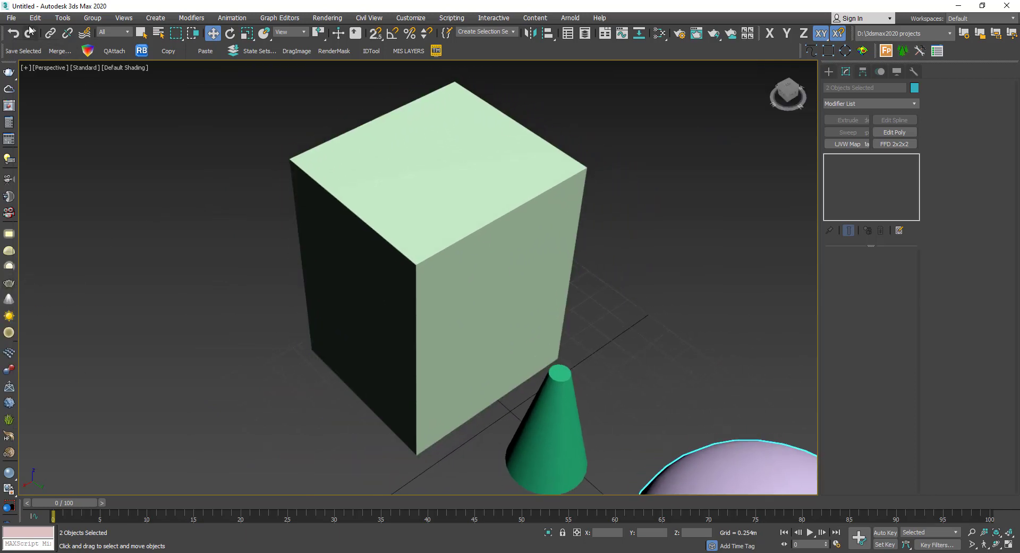
# Look through the commands offered by the main menus, from File and Views across to Help.
pyautogui.click(11, 18)
pyautogui.click(11, 17)
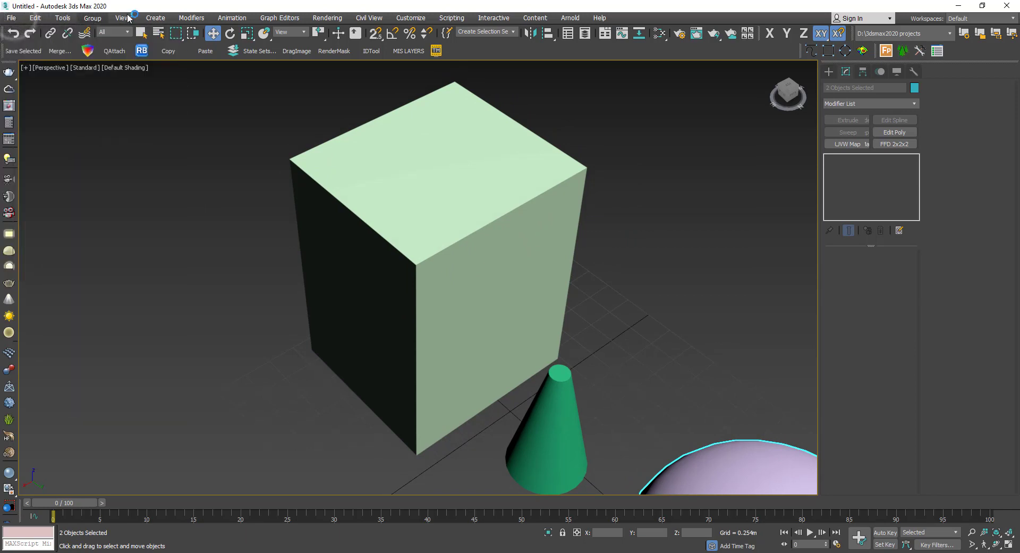
pyautogui.click(192, 17)
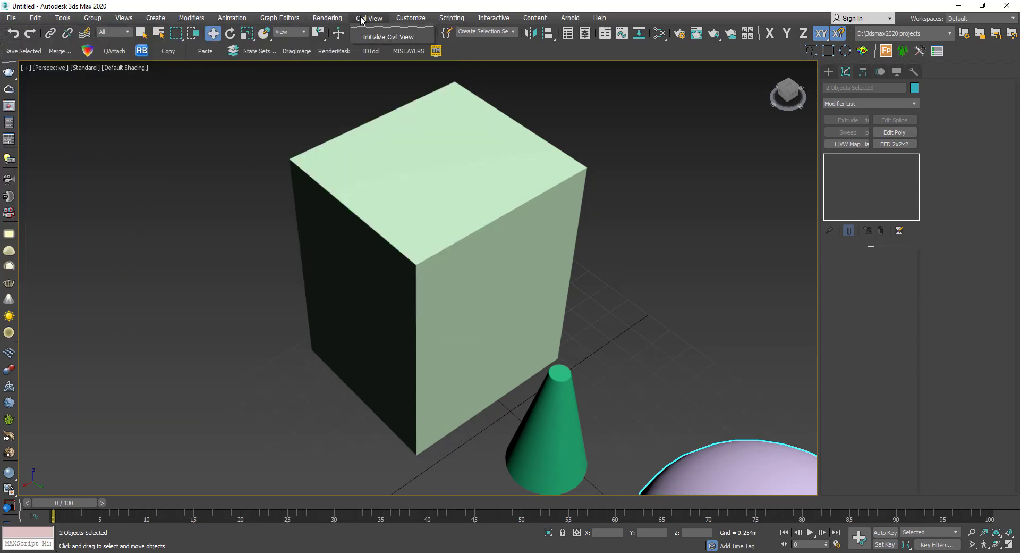
pyautogui.moveTo(612, 20)
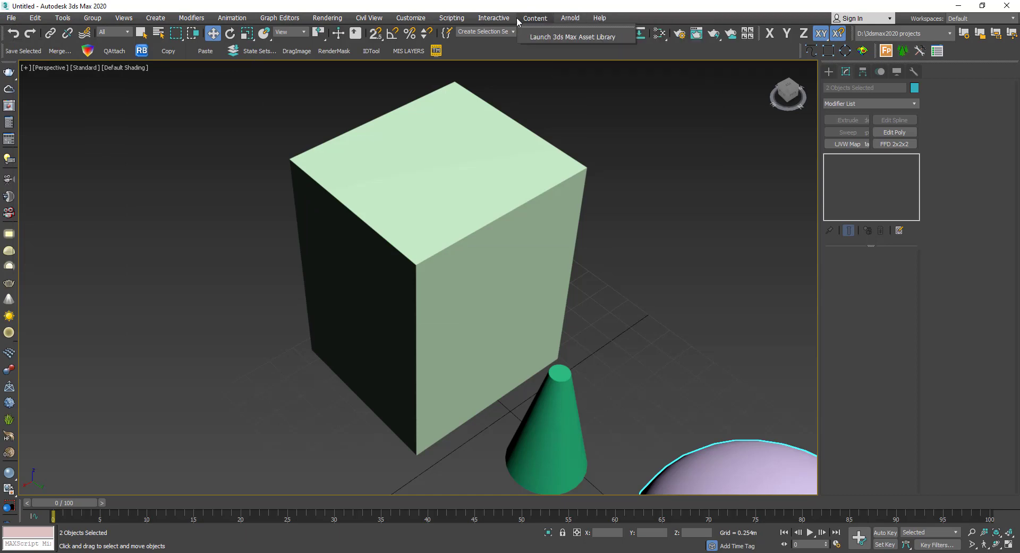
pyautogui.moveTo(56, 21)
pyautogui.moveTo(18, 24)
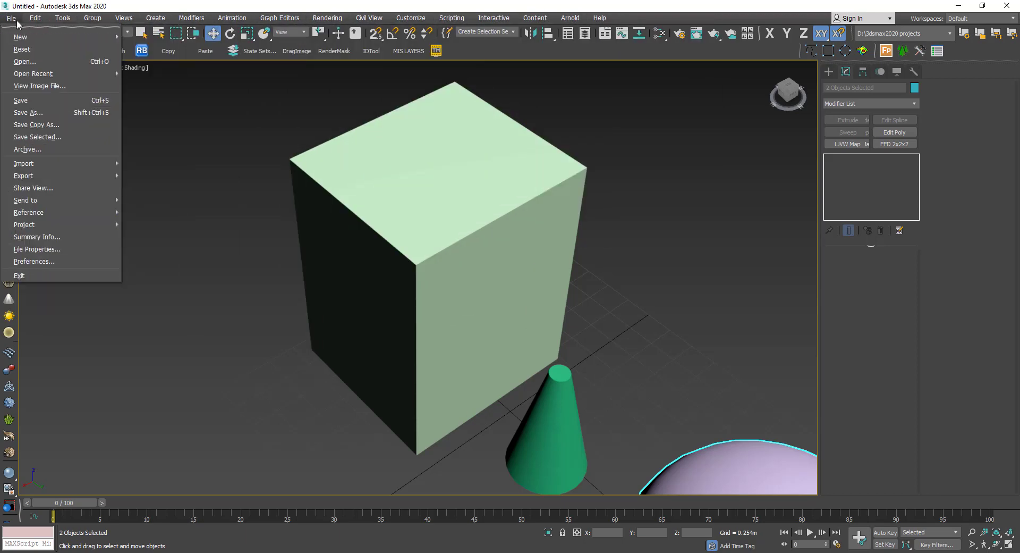
pyautogui.moveTo(124, 18)
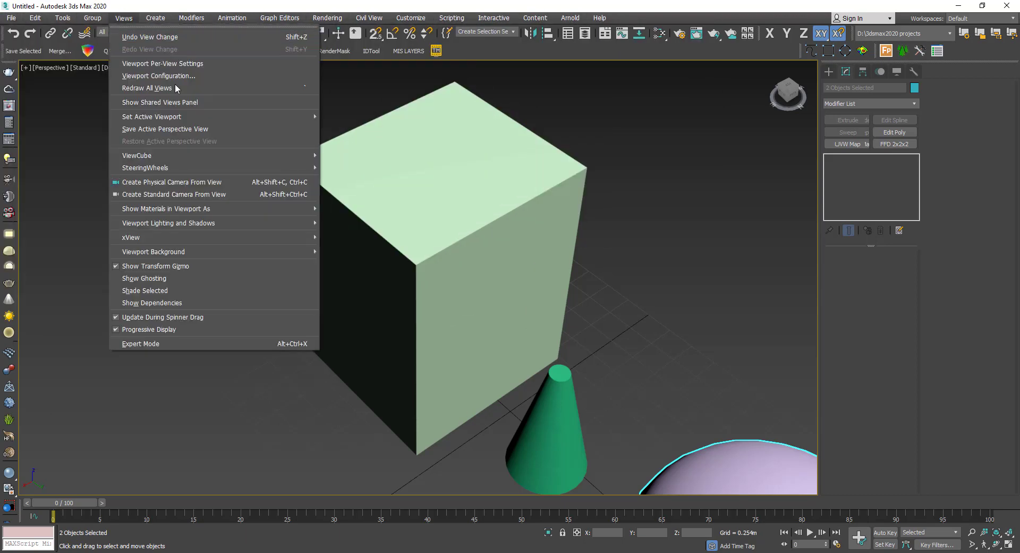
pyautogui.click(404, 83)
# Deselect the sphere and torus, leaving nothing selected and all four objects in view.
pyautogui.scroll(-3, 536, 172)
pyautogui.moveTo(535, 172); pyautogui.dragTo(433, 167, button='middle')
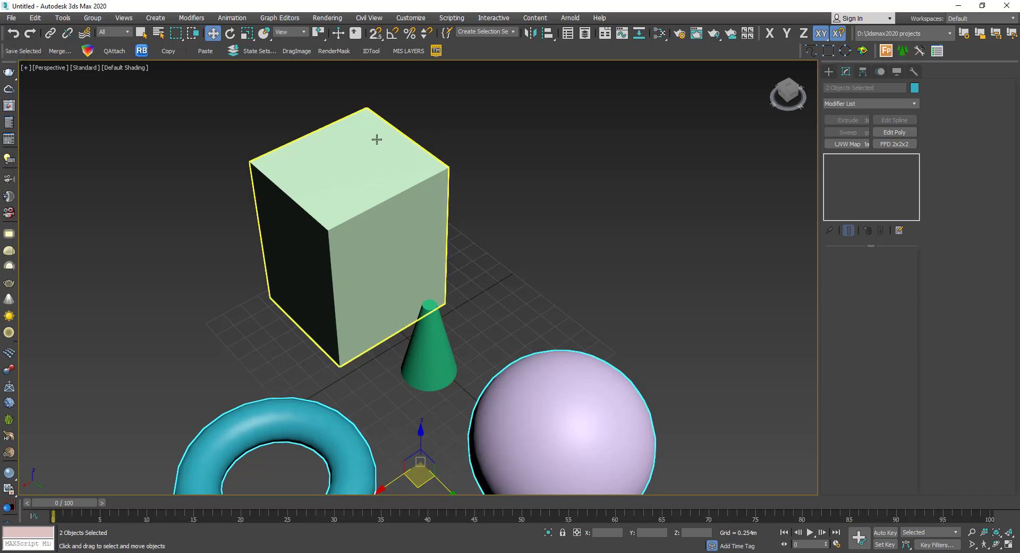
pyautogui.click(201, 143)
pyautogui.hotkey('ctrl', 'z')
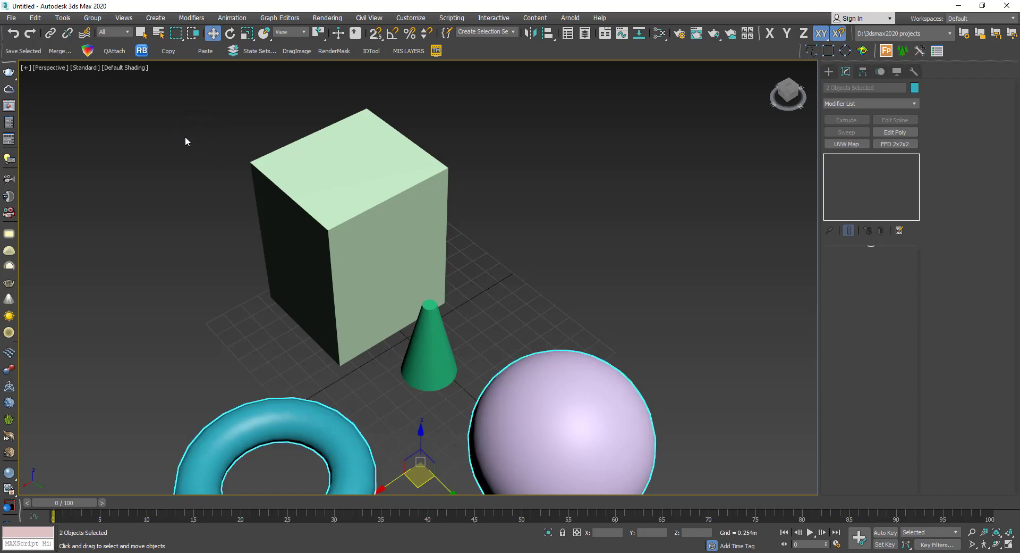
pyautogui.scroll(-4, 224, 179)
pyautogui.click(171, 167)
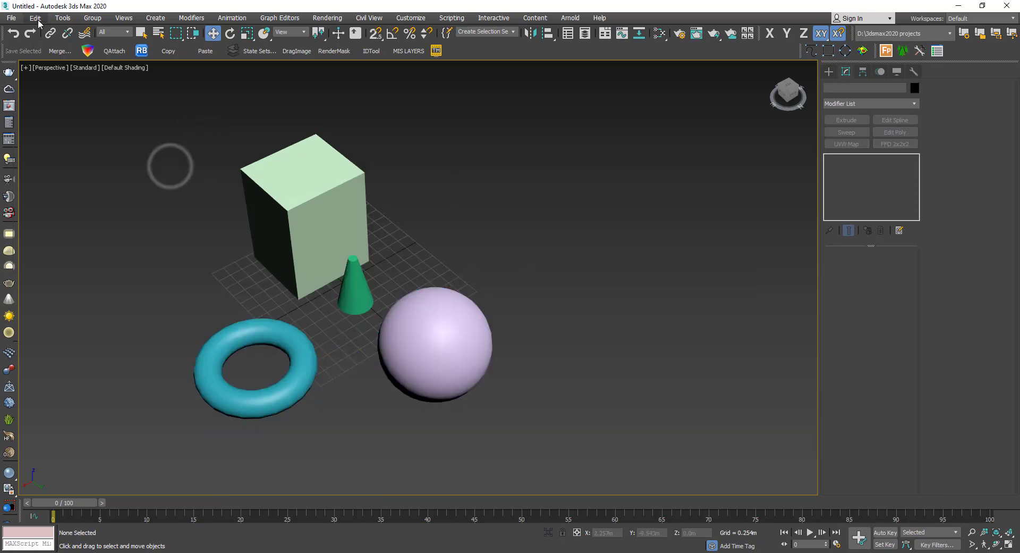
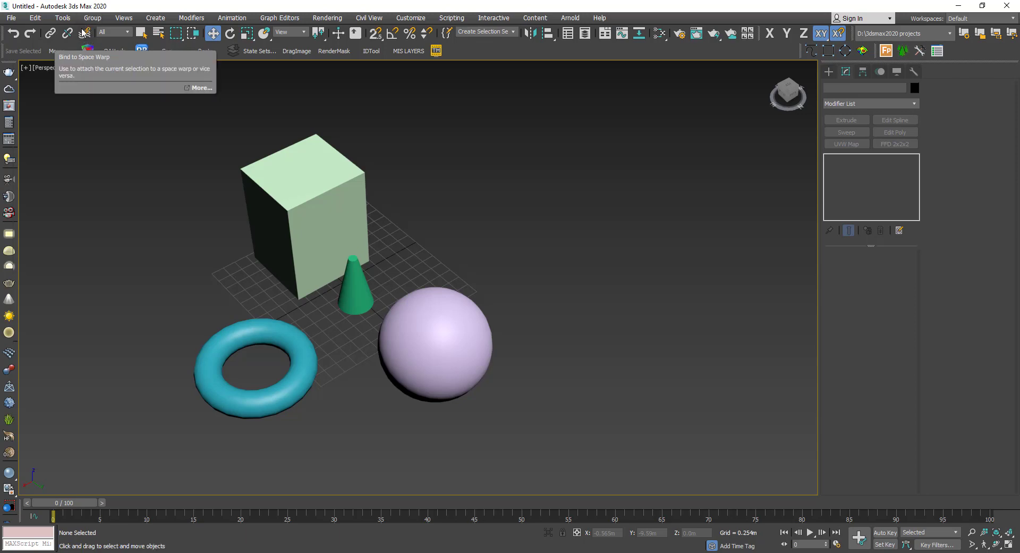
# Look over the selection filter categories and set the selection filter to Lights.
pyautogui.click(126, 32)
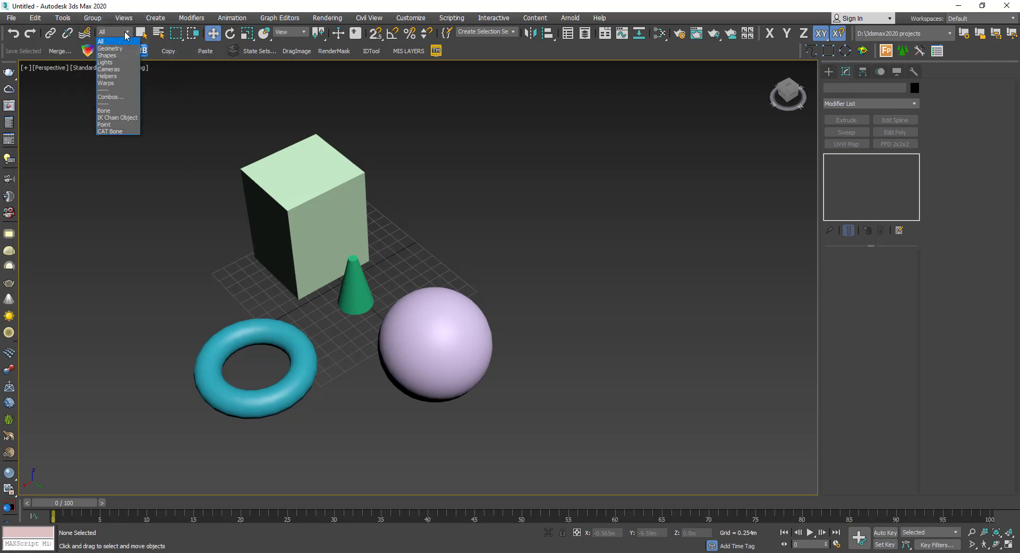
pyautogui.click(126, 32)
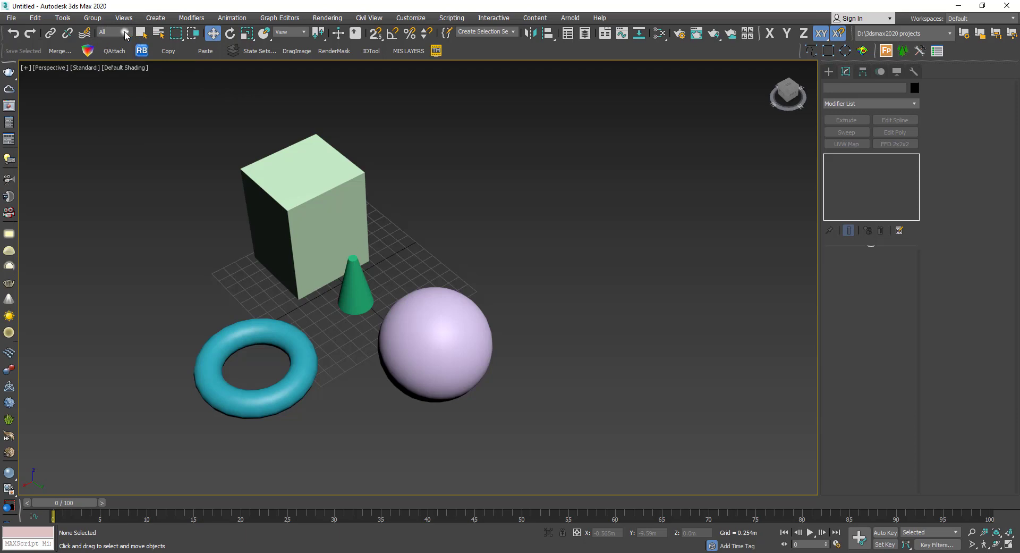
pyautogui.click(125, 34)
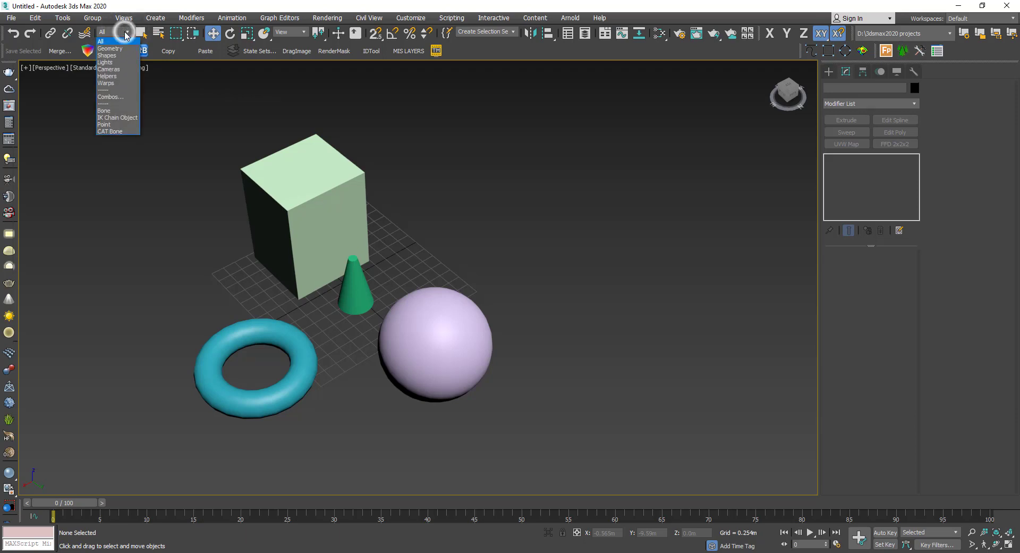
pyautogui.click(117, 62)
pyautogui.click(473, 142)
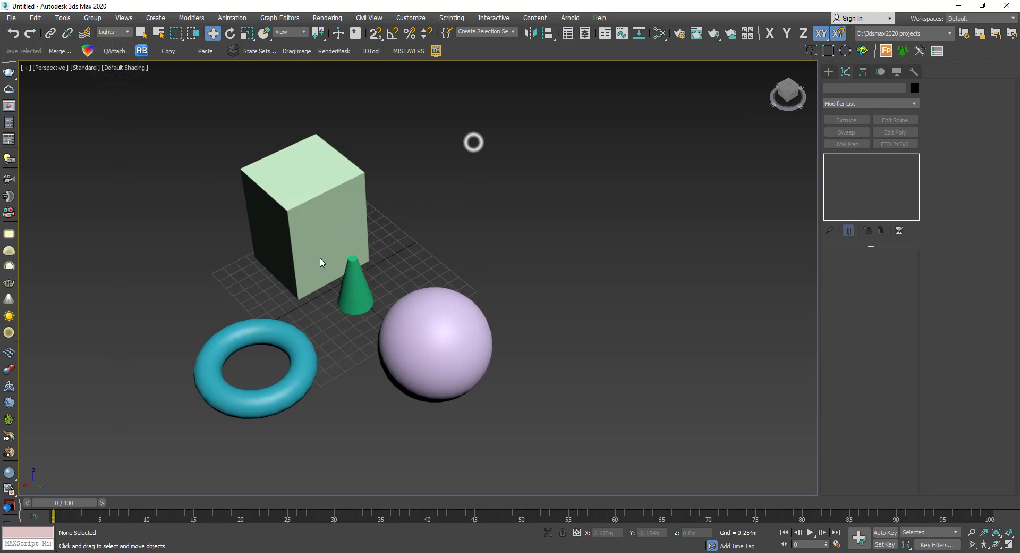
# Try to select the box, sphere and torus while the selection filter is limited to Lights.
pyautogui.click(383, 234)
pyautogui.click(308, 194)
pyautogui.click(379, 337)
pyautogui.click(425, 348)
pyautogui.doubleClick(422, 322)
pyautogui.click(298, 373)
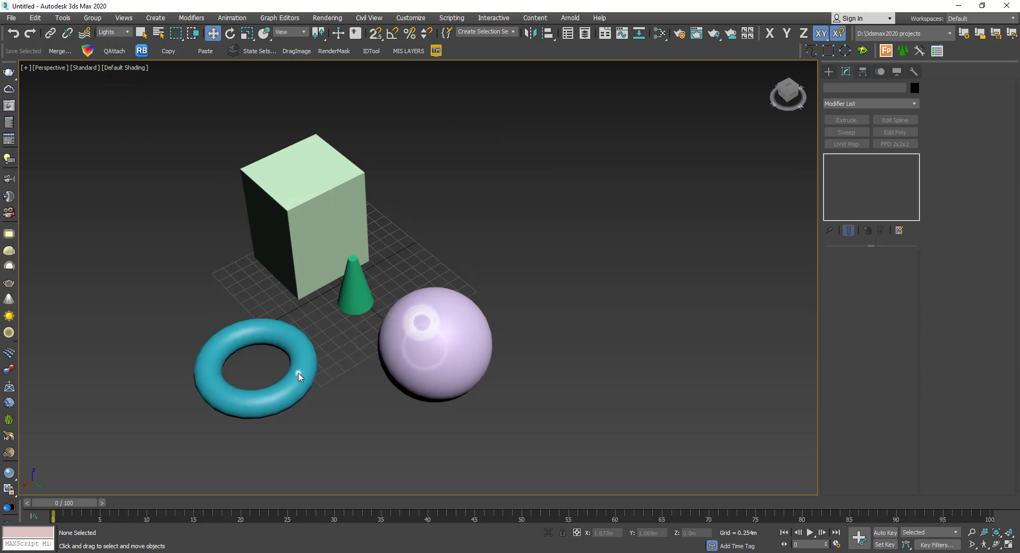
pyautogui.click(278, 326)
pyautogui.click(223, 221)
pyautogui.click(179, 174)
pyautogui.click(252, 207)
pyautogui.click(409, 204)
pyautogui.click(427, 159)
pyautogui.click(441, 190)
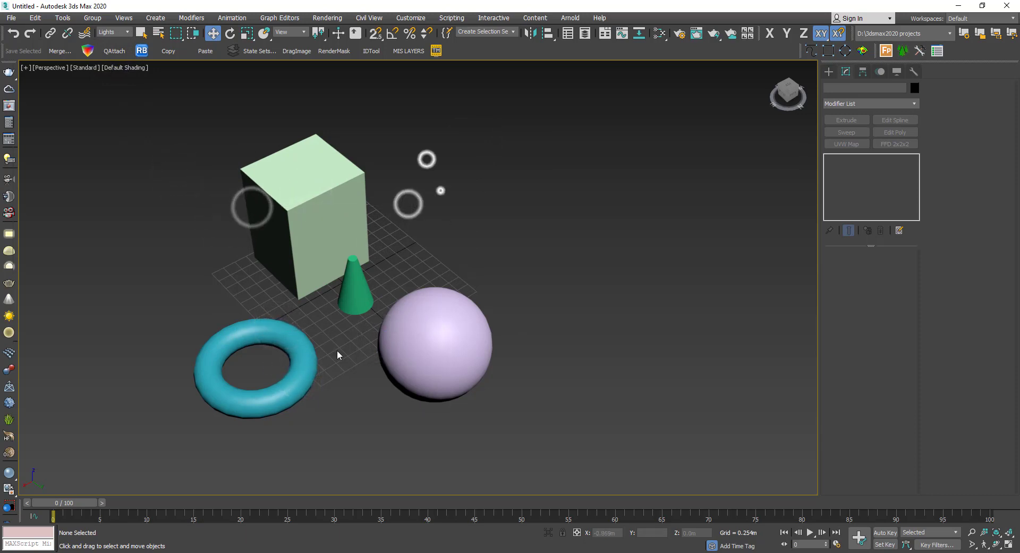
pyautogui.click(118, 30)
pyautogui.click(118, 29)
pyautogui.click(393, 160)
pyautogui.click(528, 273)
pyautogui.click(391, 359)
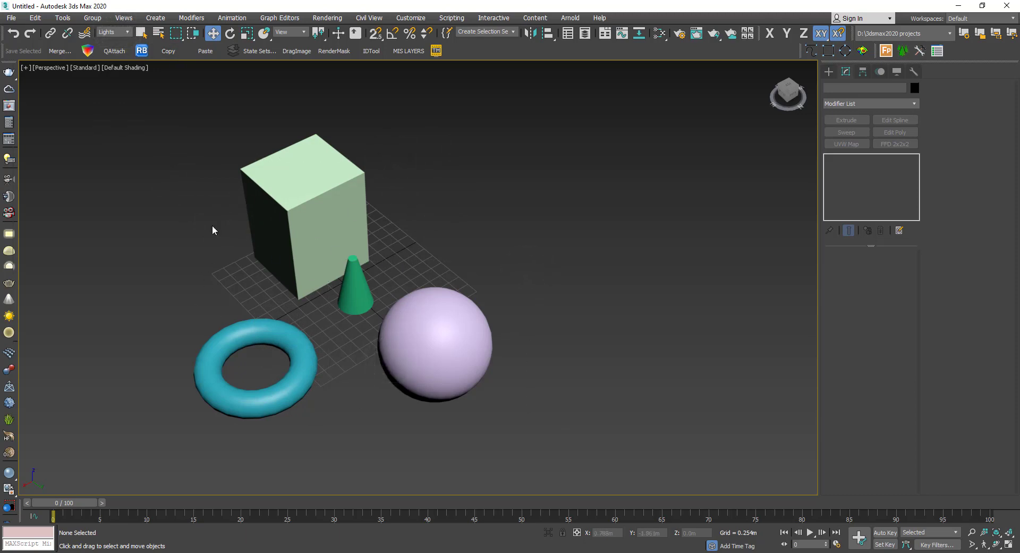
# Set the selection filter to Geometry, then select the box and deselect it again.
pyautogui.click(123, 33)
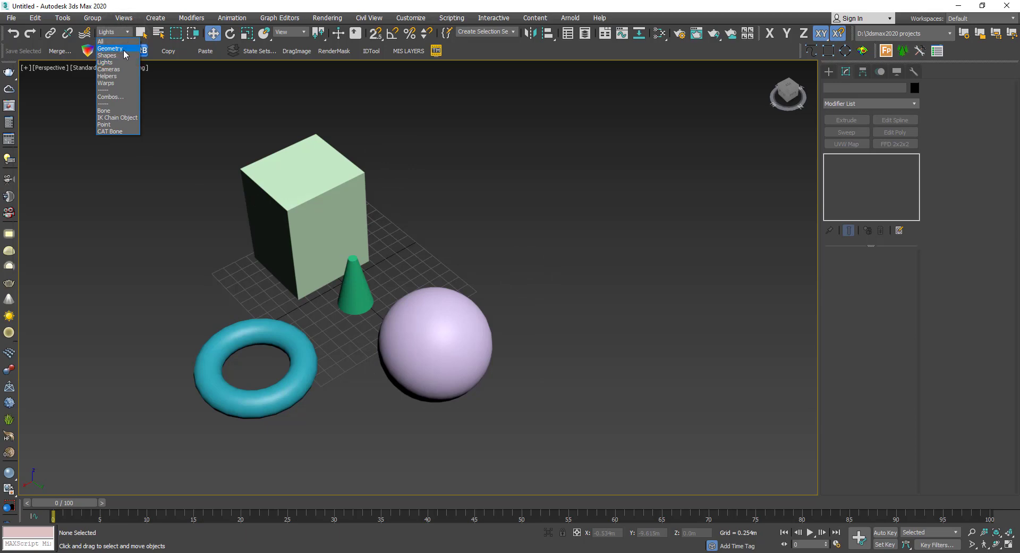
pyautogui.click(124, 49)
pyautogui.click(325, 202)
pyautogui.click(474, 155)
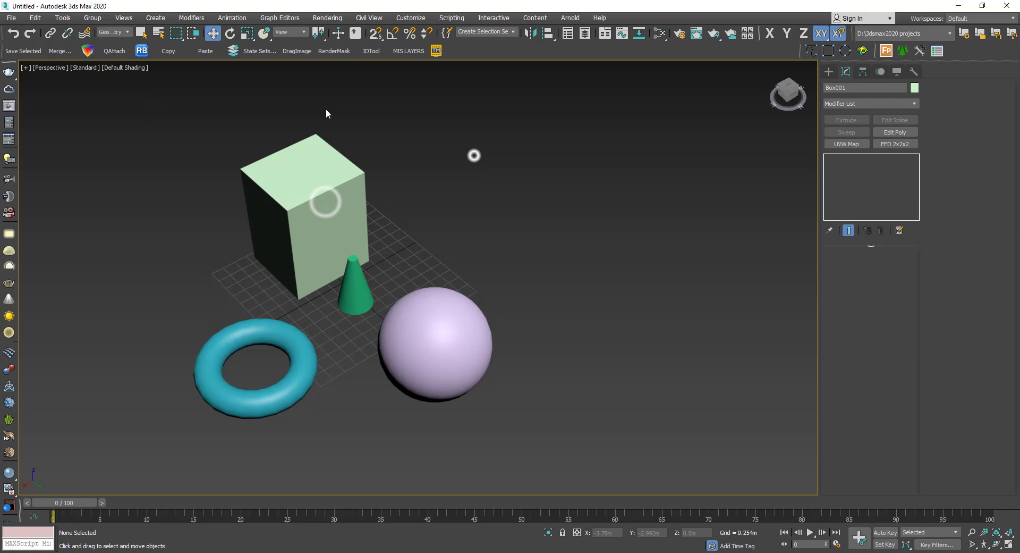
# Try a filter combination of Geometry and Lights in the Filter Combinations dialog and cancel it.
pyautogui.click(113, 32)
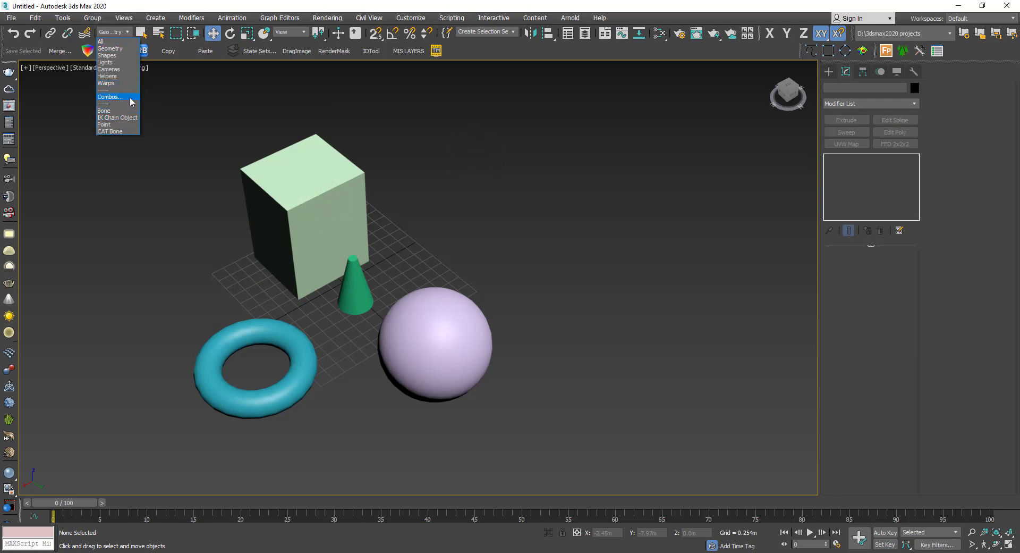
pyautogui.click(113, 96)
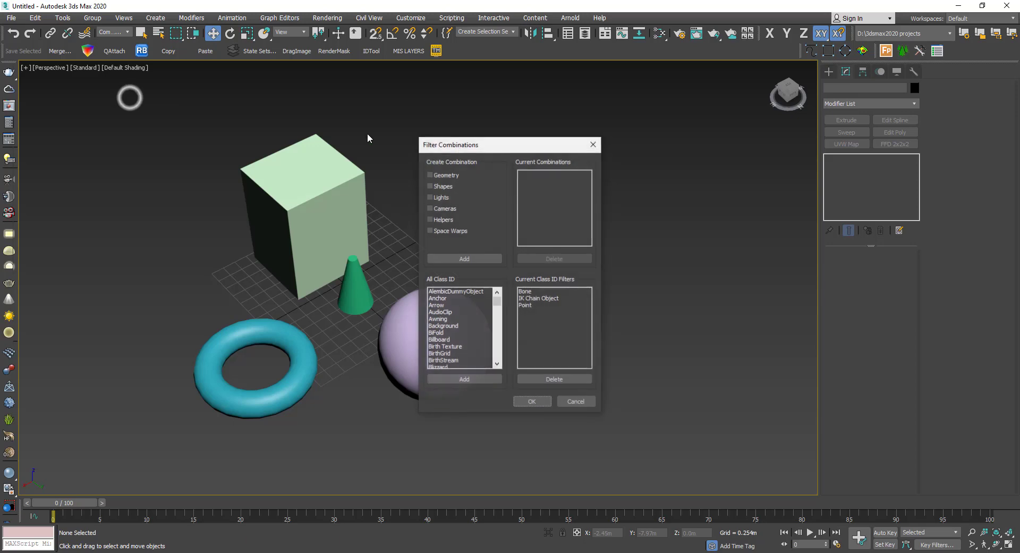
pyautogui.click(446, 177)
pyautogui.click(440, 197)
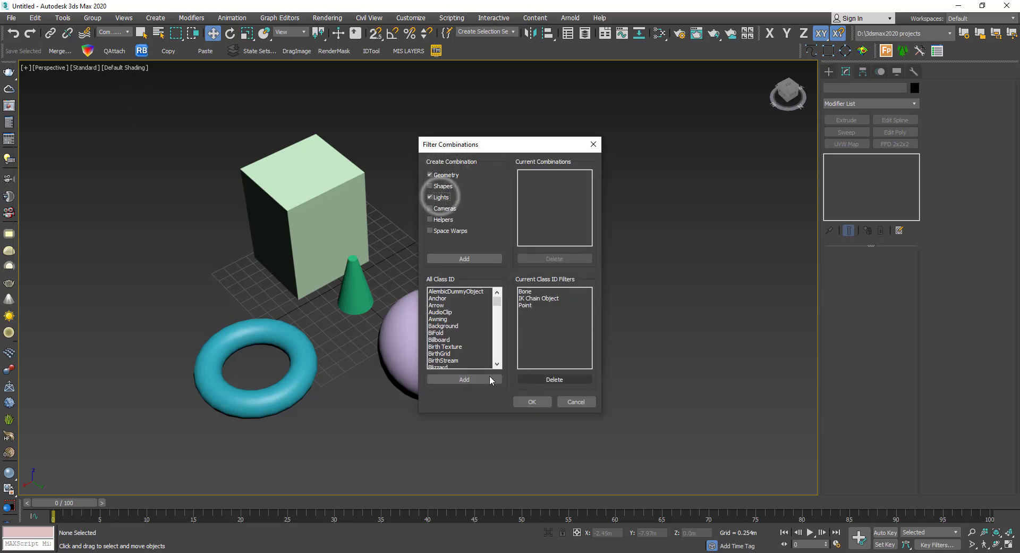
pyautogui.click(577, 402)
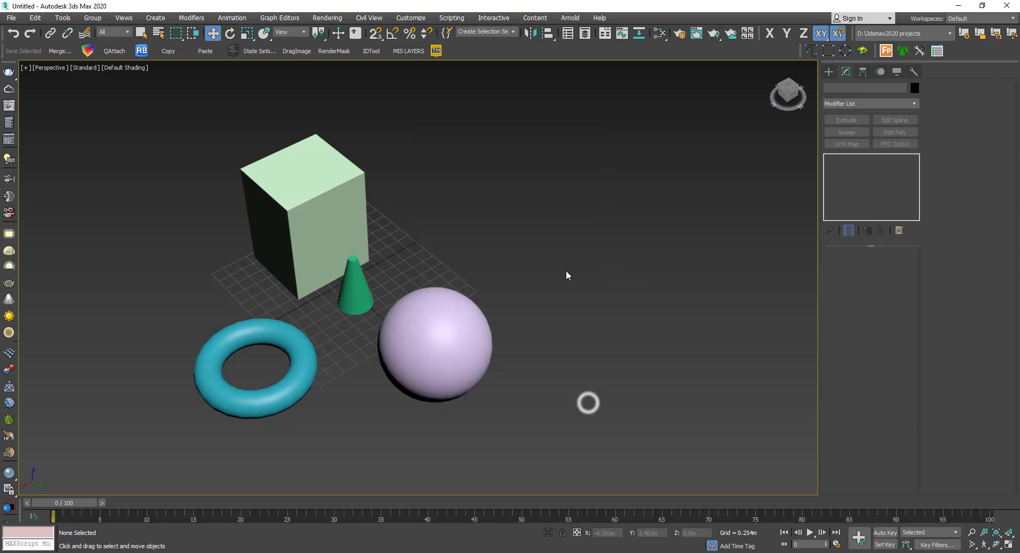
pyautogui.click(119, 32)
pyautogui.click(120, 37)
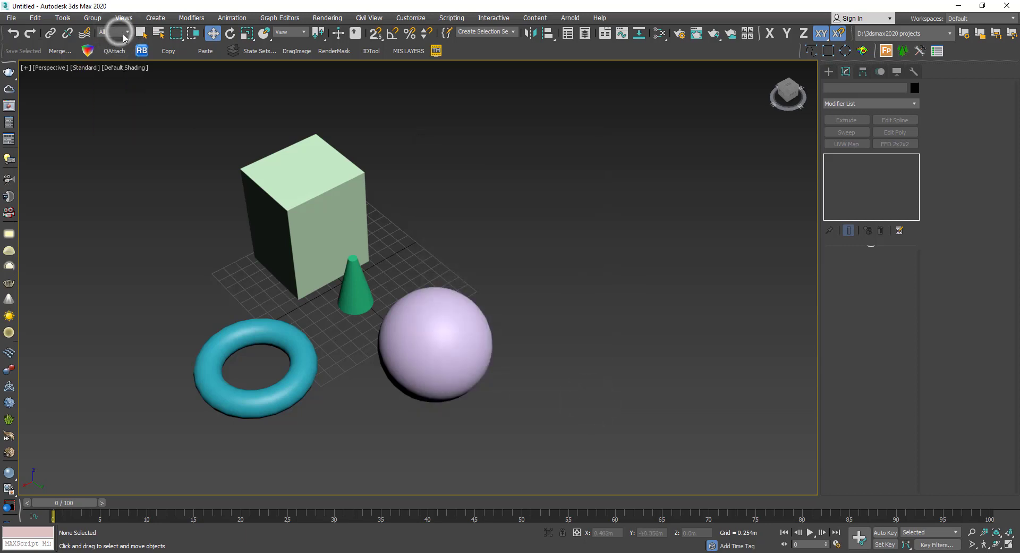
pyautogui.click(120, 32)
pyautogui.click(295, 93)
# Select the box with the Select Object tool, and view the scene's object list in the Select by Name dialog without choosing anything.
pyautogui.click(142, 32)
pyautogui.click(291, 173)
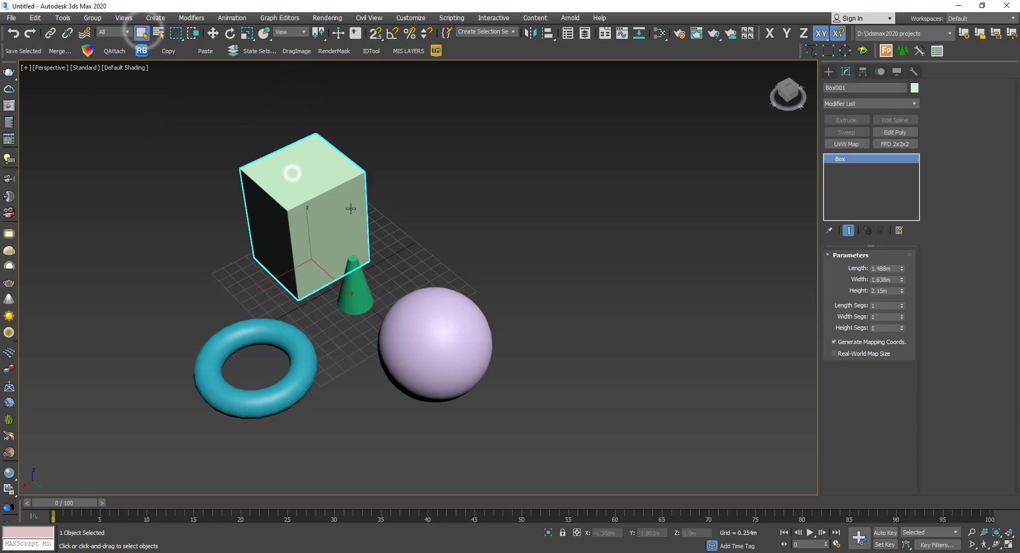
pyautogui.moveTo(332, 216)
pyautogui.mouseDown()
pyautogui.moveTo(406, 255)
pyautogui.moveTo(338, 207)
pyautogui.mouseUp()
pyautogui.click(275, 171)
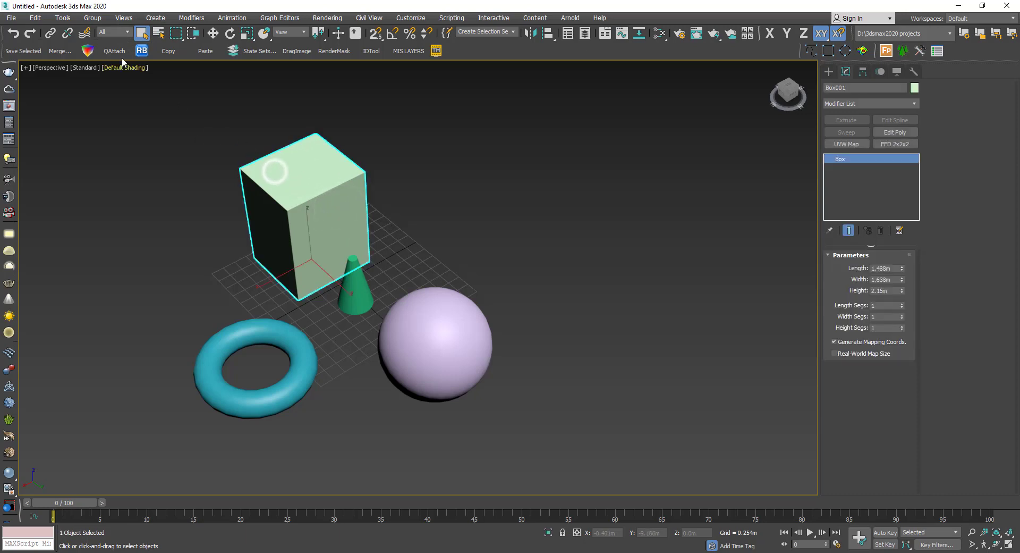
pyautogui.click(160, 37)
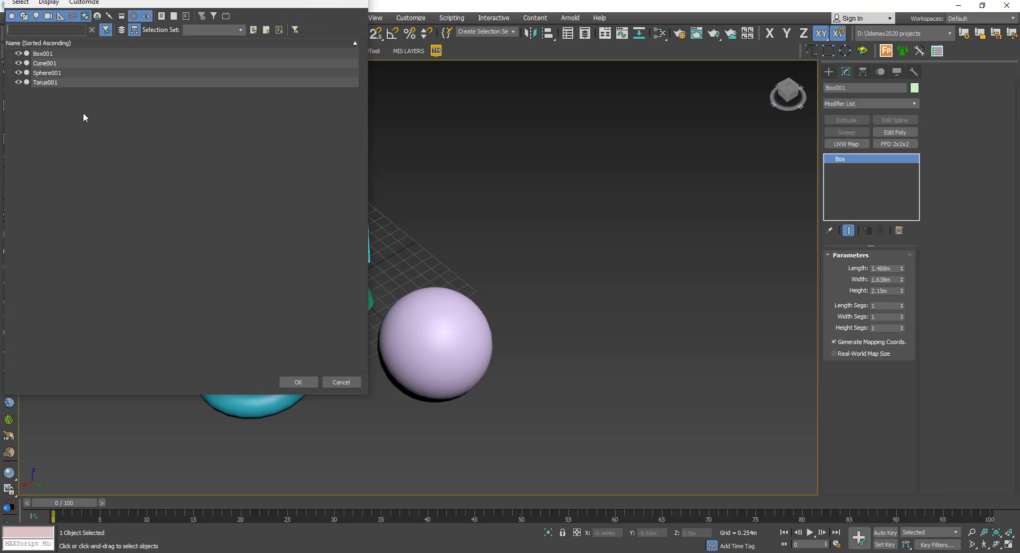
pyautogui.click(336, 381)
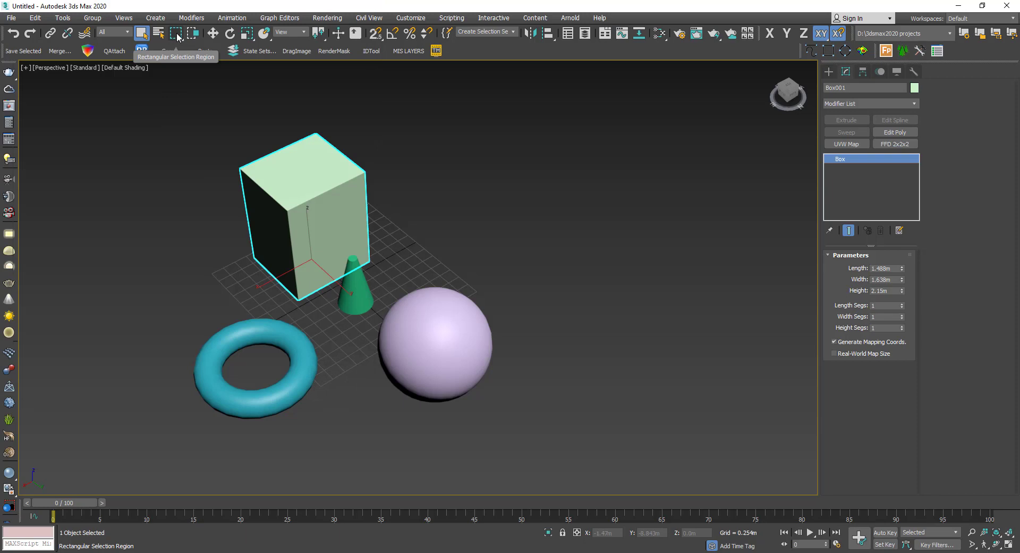
# Deselect the box and draw a rectangular selection region over the empty area beside it.
pyautogui.click(173, 132)
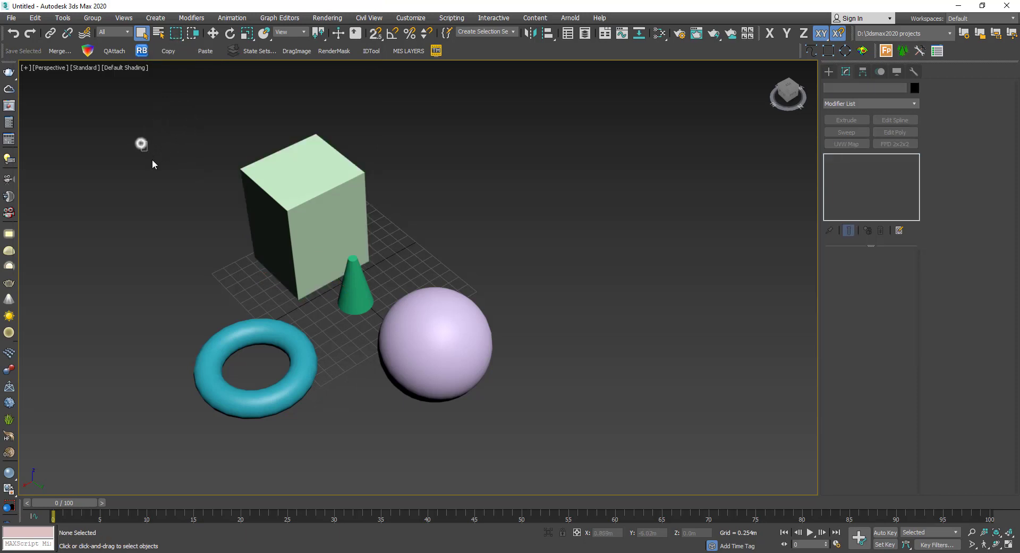
pyautogui.moveTo(152, 164); pyautogui.dragTo(204, 269)
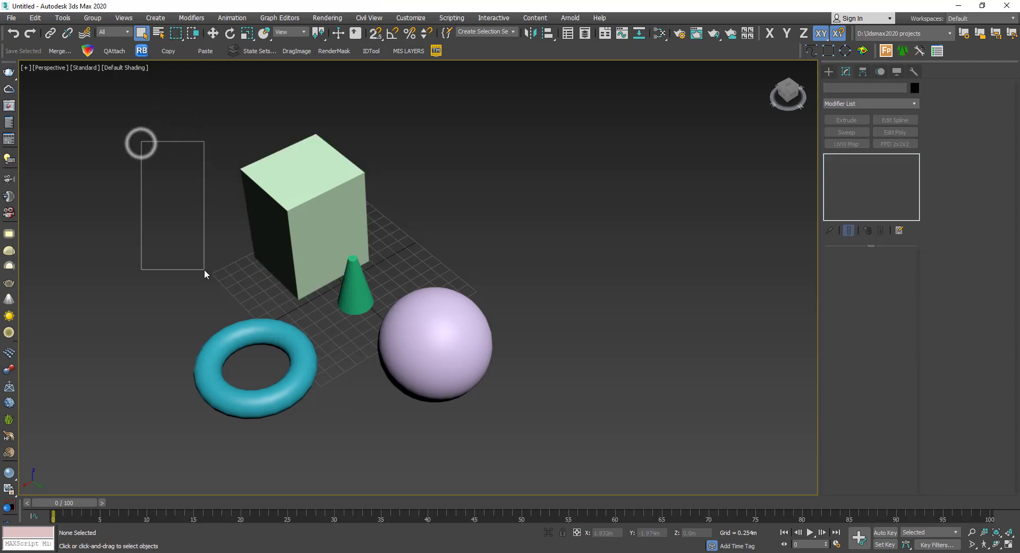
# Switch the selection region to circular and draw a circular region that overlaps the box's right side.
pyautogui.click(175, 35)
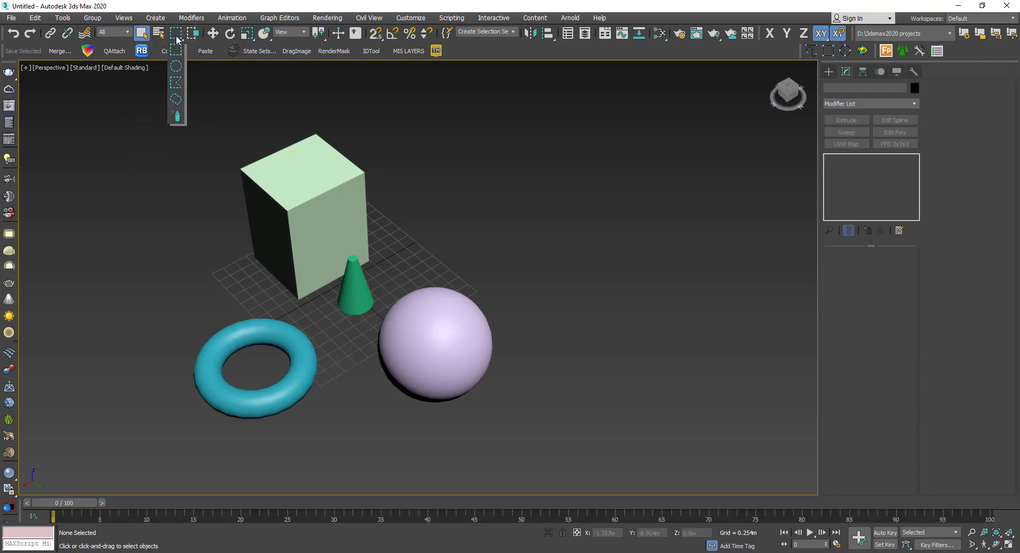
pyautogui.click(177, 34)
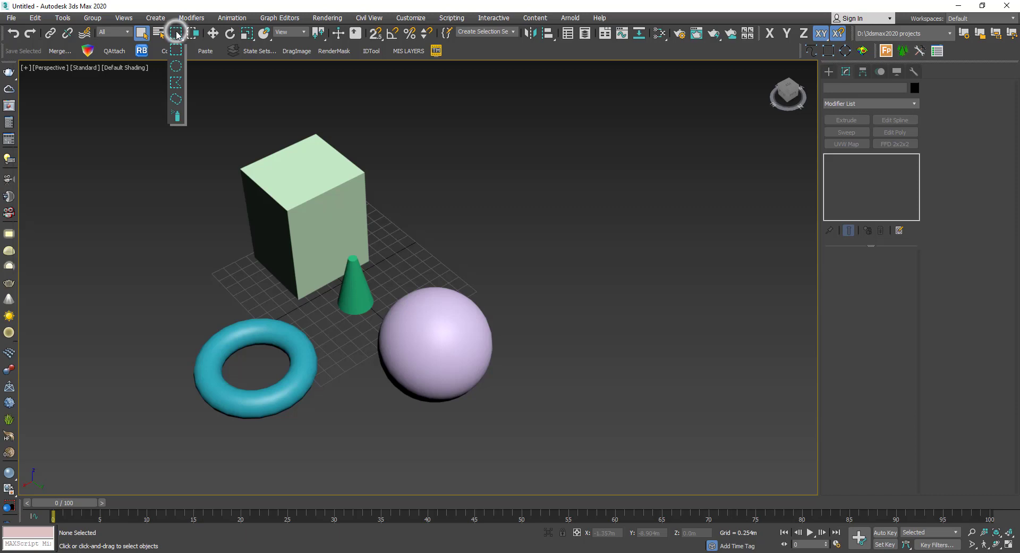
pyautogui.click(176, 66)
pyautogui.moveTo(414, 186); pyautogui.dragTo(477, 245)
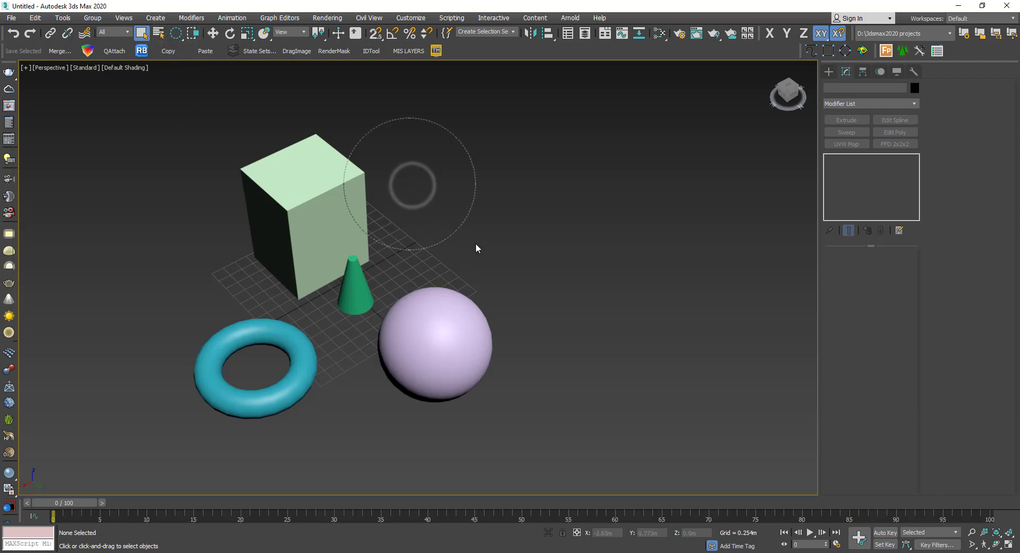
# Set the selection region back to rectangular, select the sphere in the Perspective viewport, and clear the selection.
pyautogui.click(472, 155)
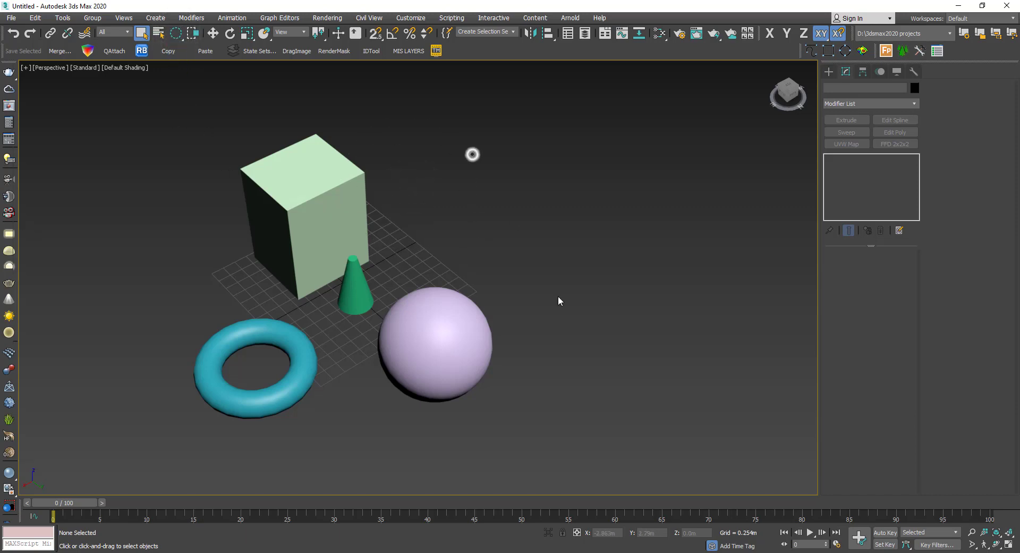
pyautogui.click(177, 33)
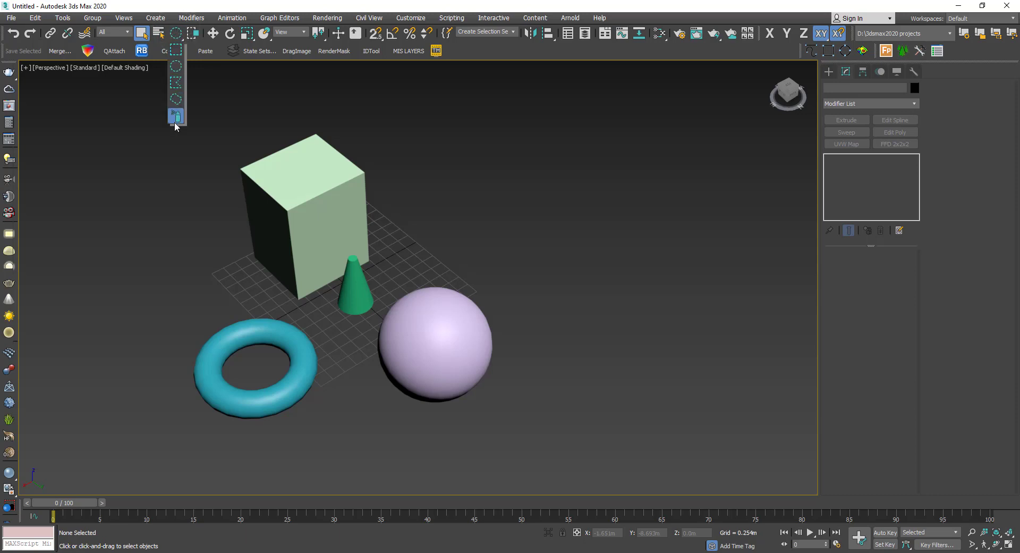
pyautogui.click(177, 52)
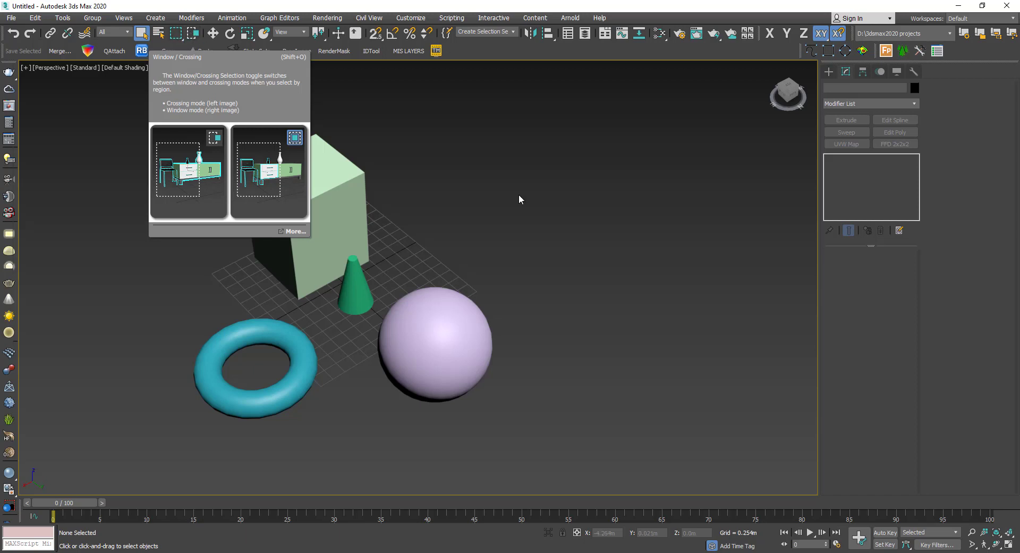
pyautogui.click(505, 195)
pyautogui.moveTo(477, 323); pyautogui.dragTo(460, 346)
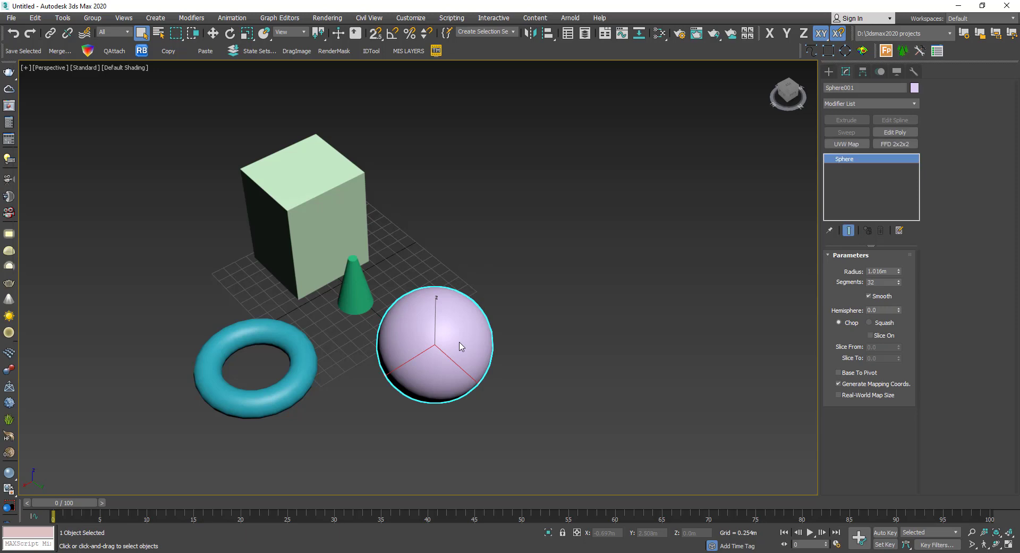
pyautogui.click(457, 257)
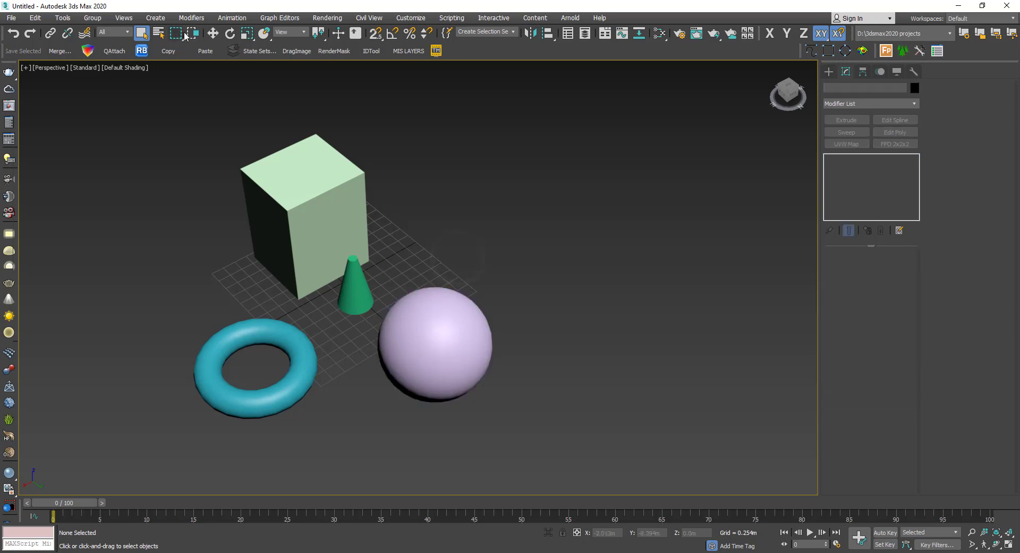
# Switch region selection to Window mode, try regions partly covering the sphere and one fully enclosing it, and deselect it.
pyautogui.click(190, 33)
pyautogui.moveTo(494, 238); pyautogui.dragTo(473, 337)
pyautogui.click(477, 263)
pyautogui.moveTo(446, 255); pyautogui.dragTo(496, 349)
pyautogui.moveTo(381, 267); pyautogui.dragTo(549, 415)
pyautogui.moveTo(441, 356); pyautogui.dragTo(549, 423)
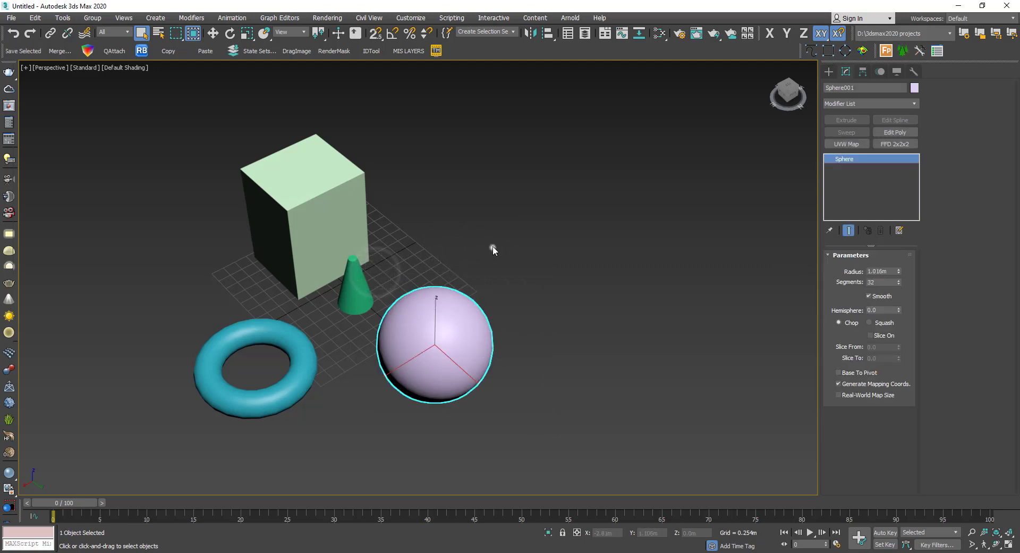
pyautogui.click(492, 246)
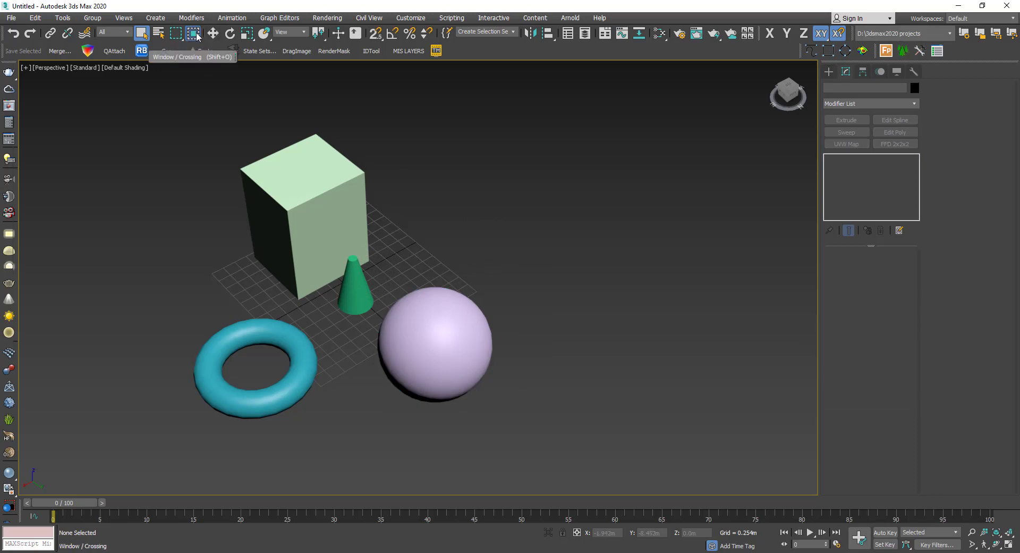
# Return region selection to Crossing mode, draw regions over the empty area and around the sphere, and clear the selection.
pyautogui.moveTo(196, 35)
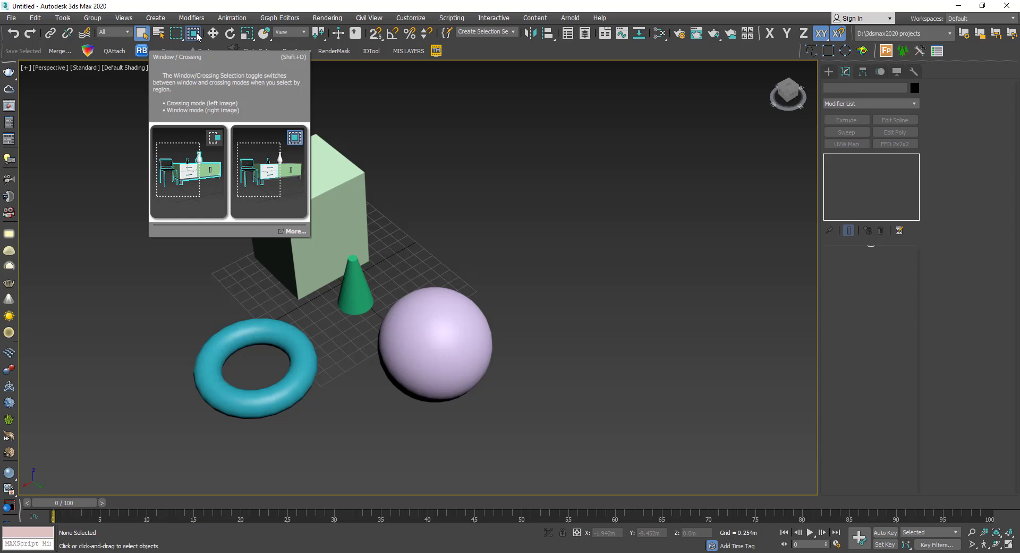
pyautogui.click(197, 36)
pyautogui.moveTo(497, 179); pyautogui.dragTo(674, 333)
pyautogui.moveTo(378, 272); pyautogui.dragTo(592, 448)
pyautogui.click(444, 245)
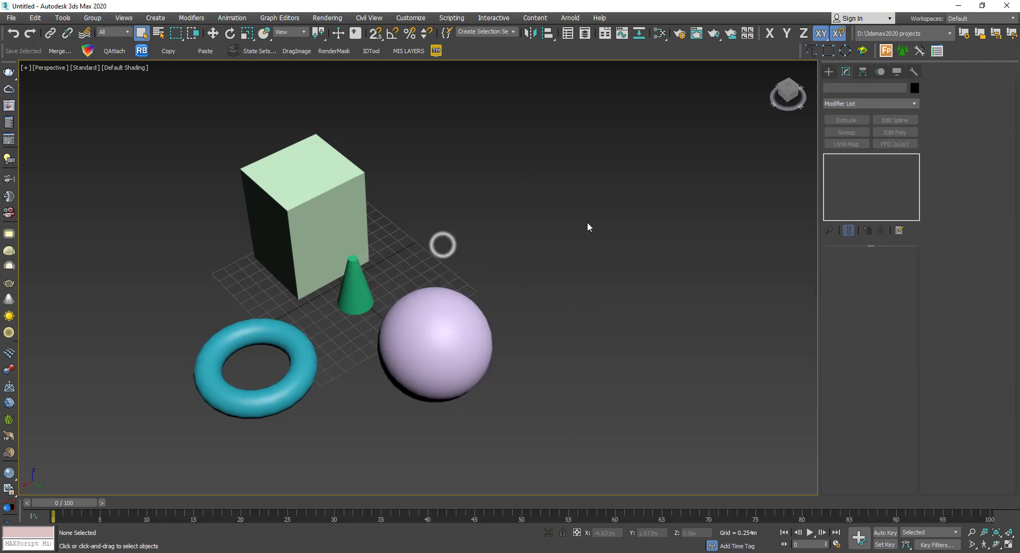
# Select the sphere, box and cone together with a crossing region that touches all three, and deselect them.
pyautogui.moveTo(567, 197); pyautogui.dragTo(441, 330)
pyautogui.click(413, 219)
pyautogui.moveTo(417, 207); pyautogui.dragTo(690, 424)
pyautogui.moveTo(460, 241); pyautogui.dragTo(321, 336)
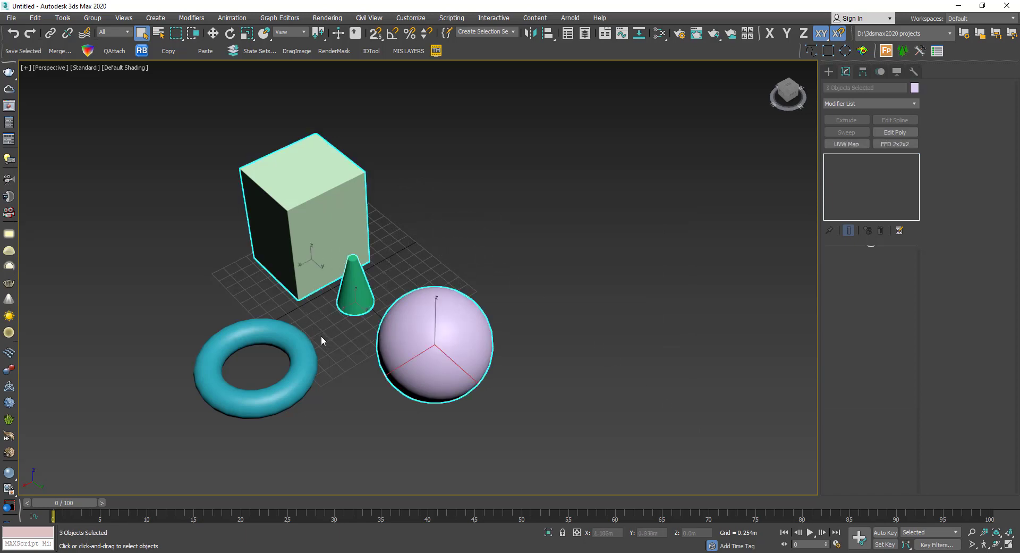
pyautogui.click(474, 220)
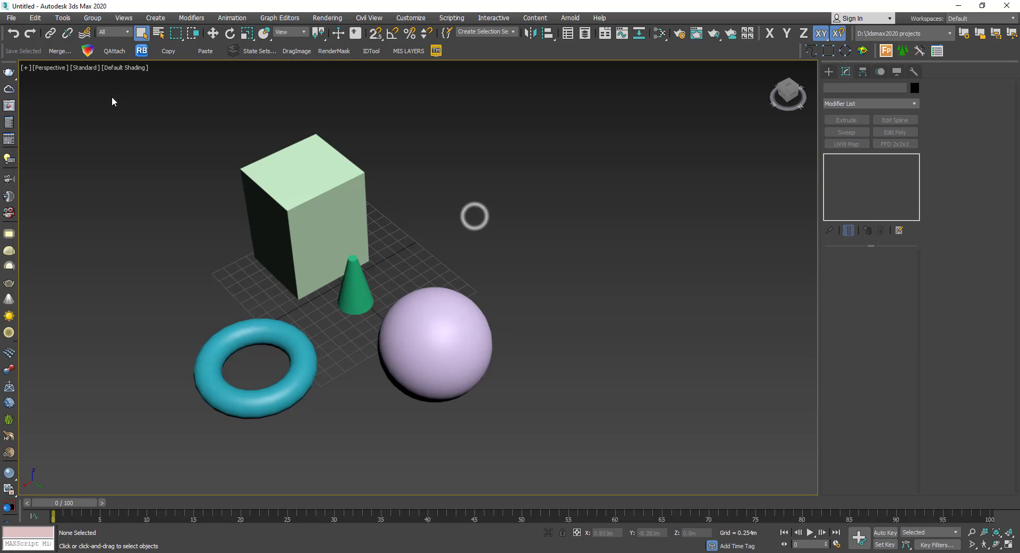
# Cycle through the Select Object, Move, Rotate and Scale tools, finishing with Scale active.
pyautogui.click(219, 34)
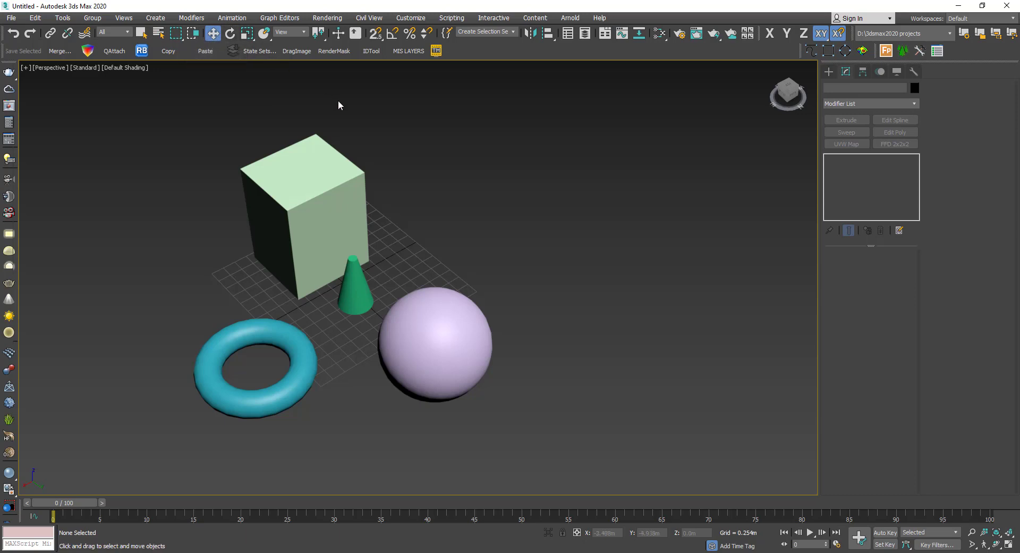
pyautogui.press('e')
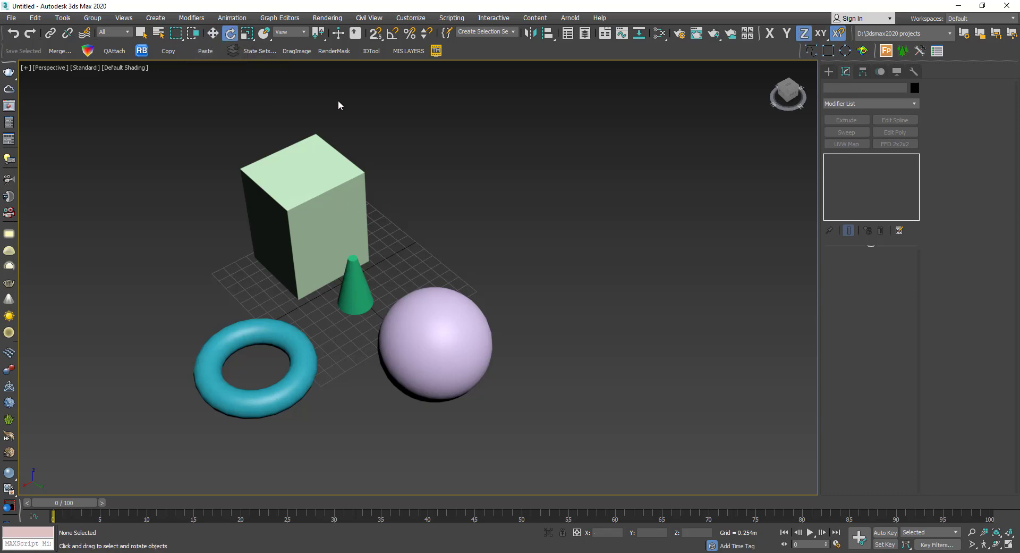
pyautogui.press('r')
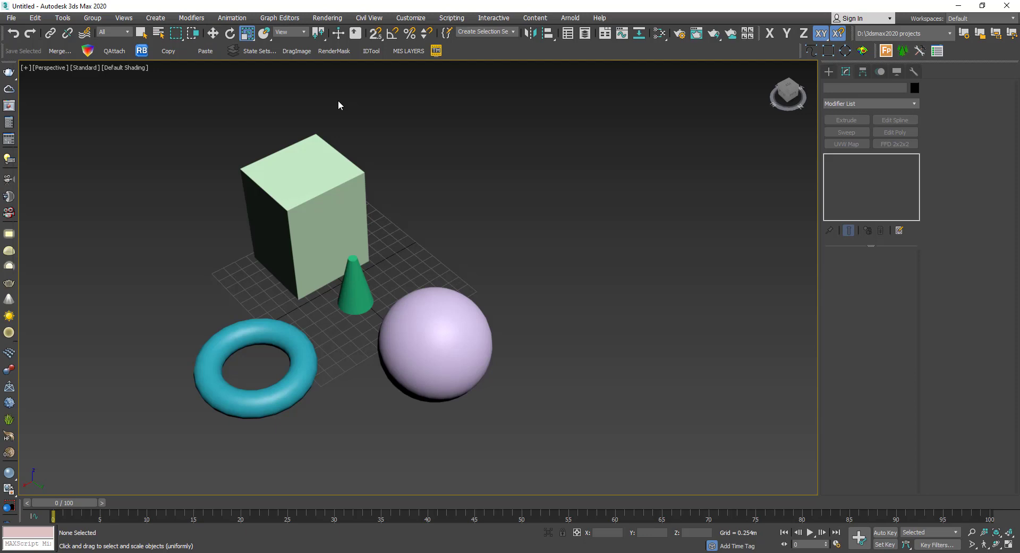
pyautogui.press('q')
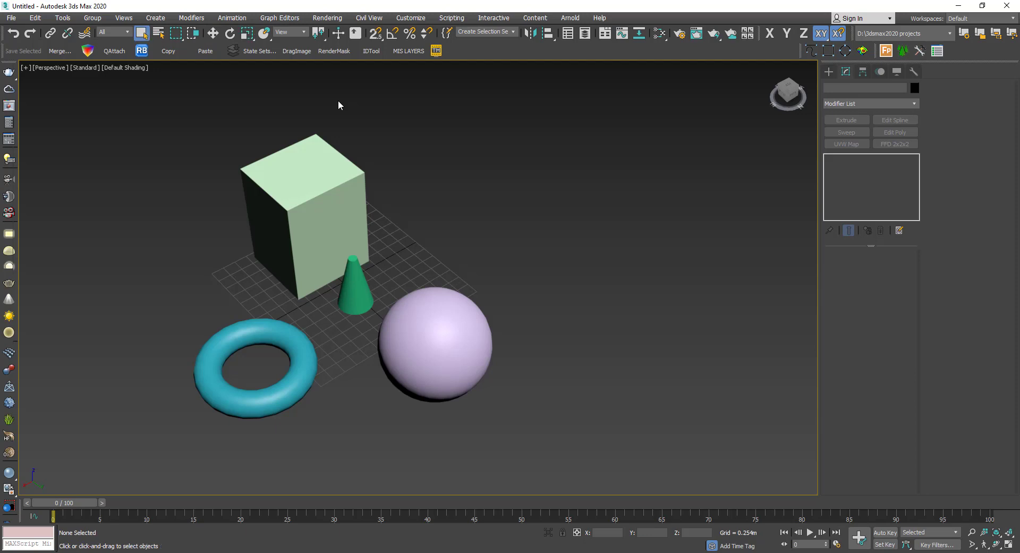
pyautogui.press('w')
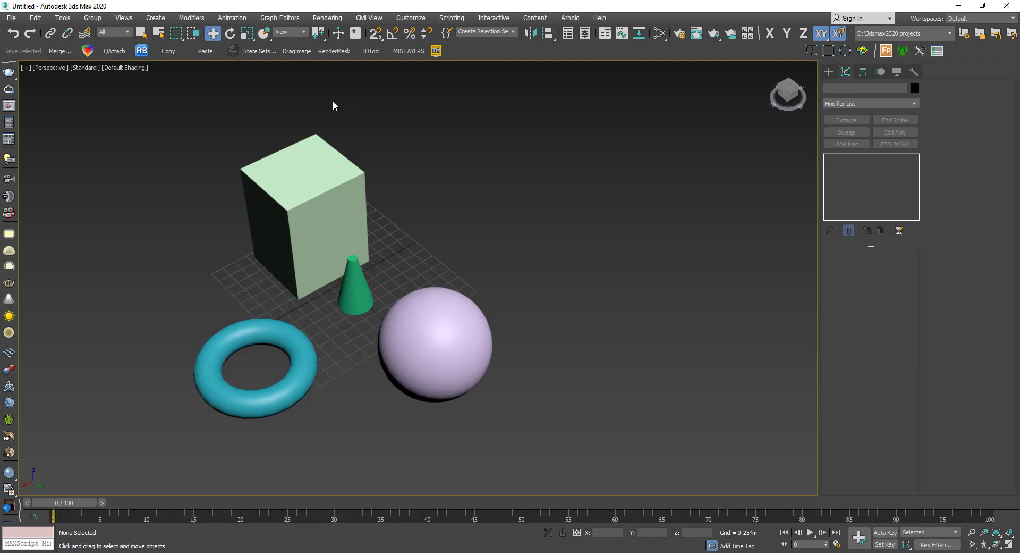
pyautogui.press('r')
pyautogui.press('e')
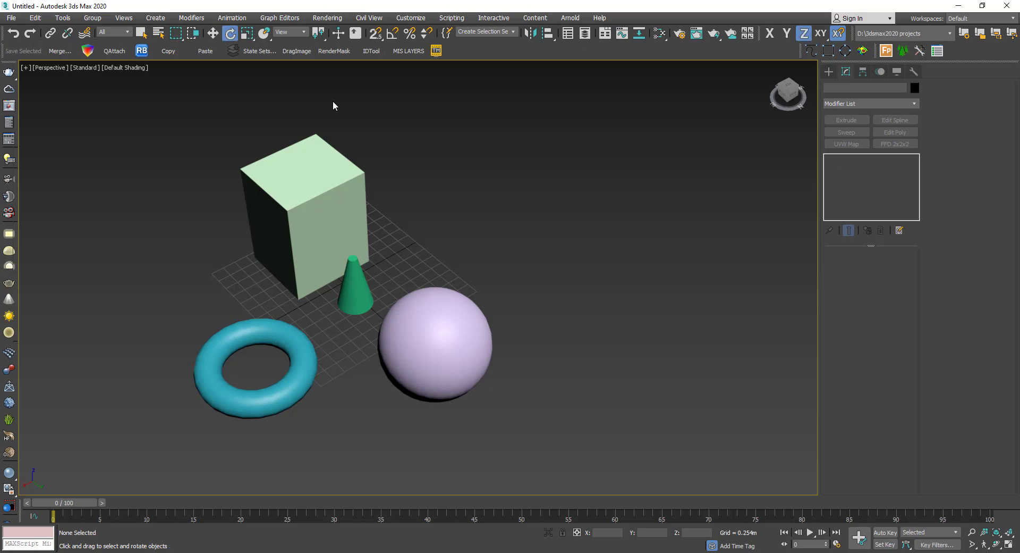
pyautogui.press('r')
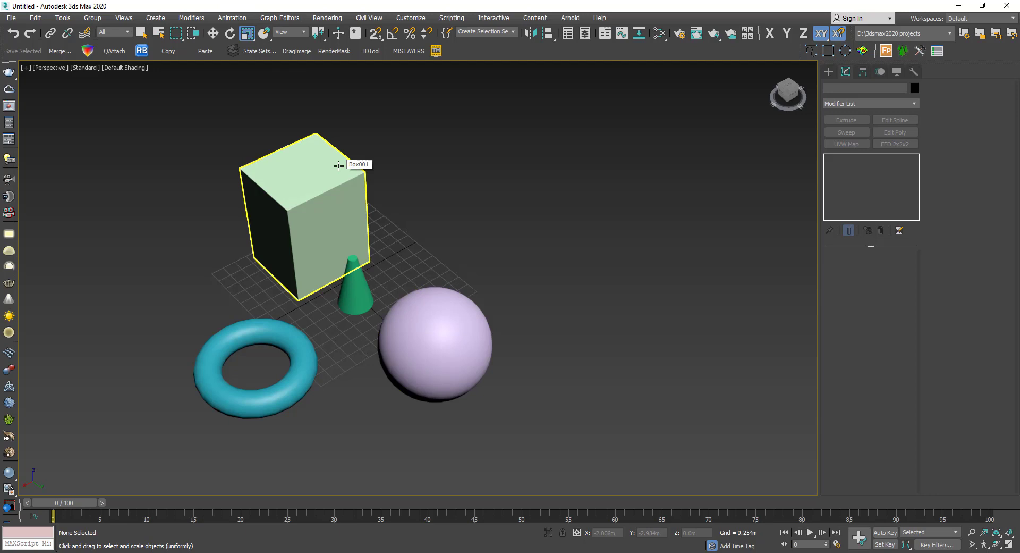
# View the reference coordinate system options without choosing one, and toggle the Keyboard Shortcut Override on and off again.
pyautogui.click(301, 34)
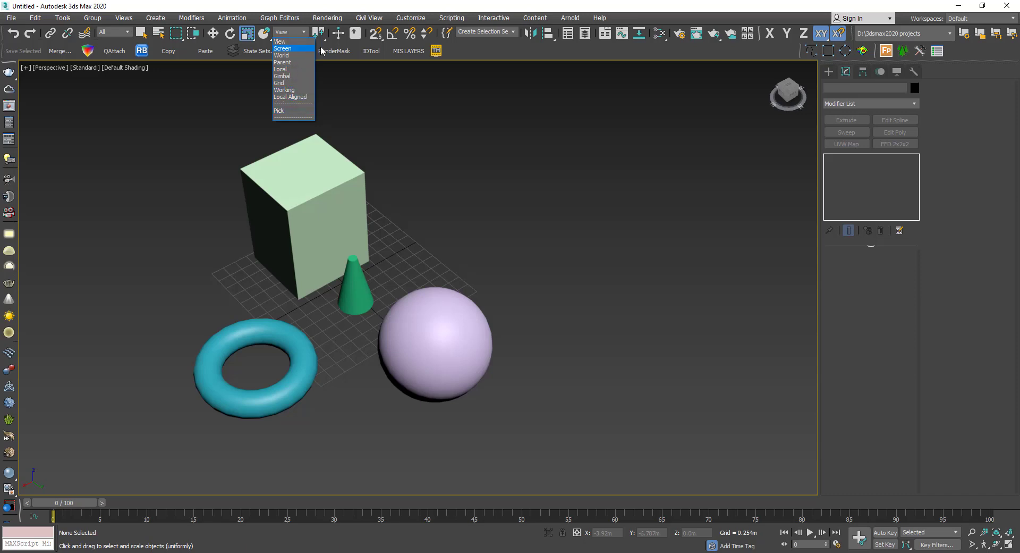
pyautogui.click(380, 112)
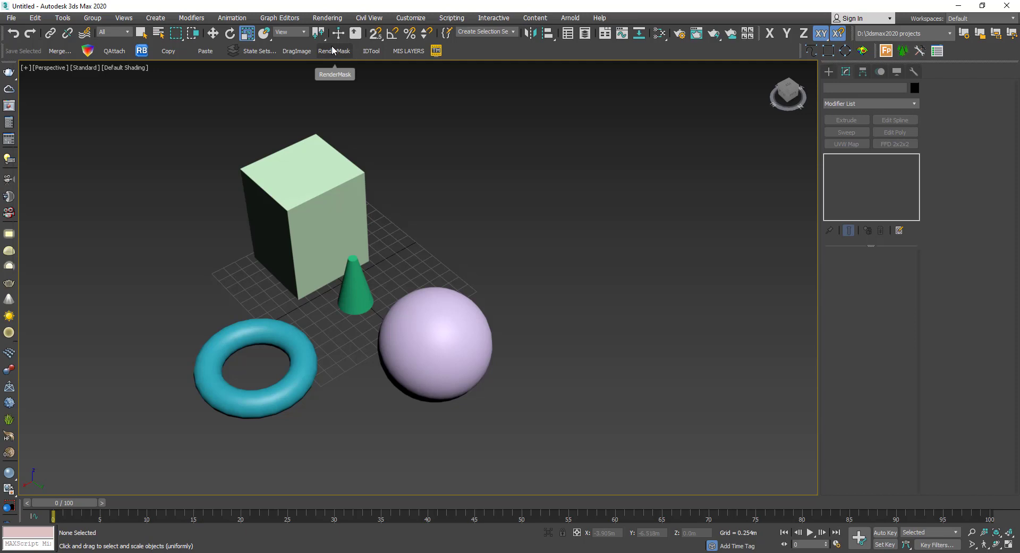
pyautogui.click(356, 34)
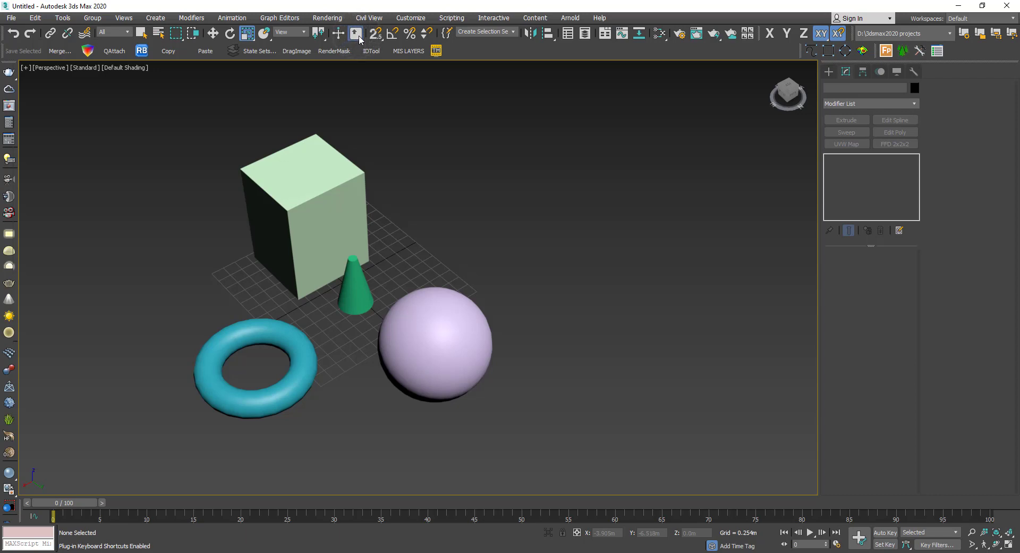
pyautogui.click(359, 37)
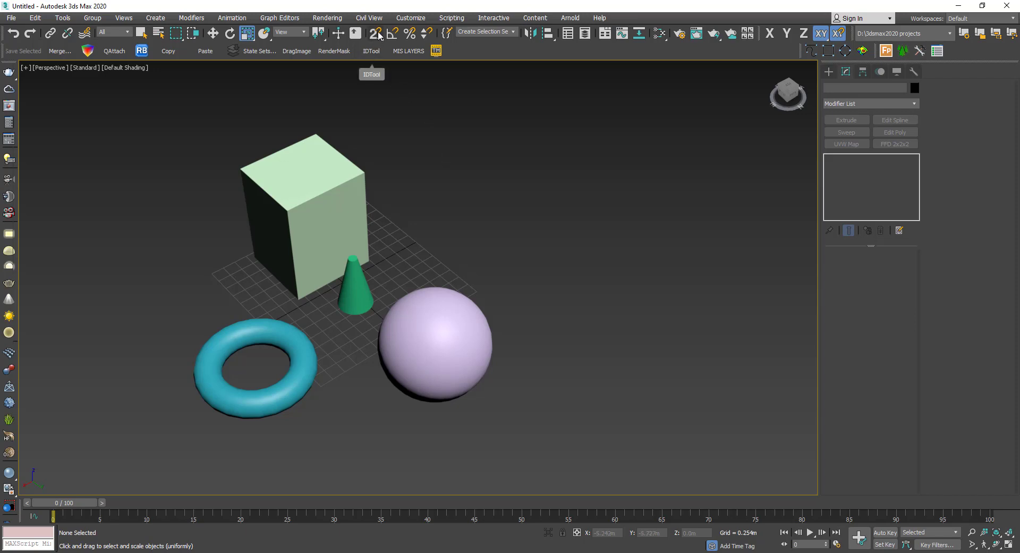
# View the available snap toggle types without changing them, and turn Angle Snap on and off again.
pyautogui.moveTo(378, 35); pyautogui.dragTo(380, 88)
pyautogui.moveTo(375, 43); pyautogui.dragTo(374, 69)
pyautogui.click(375, 42)
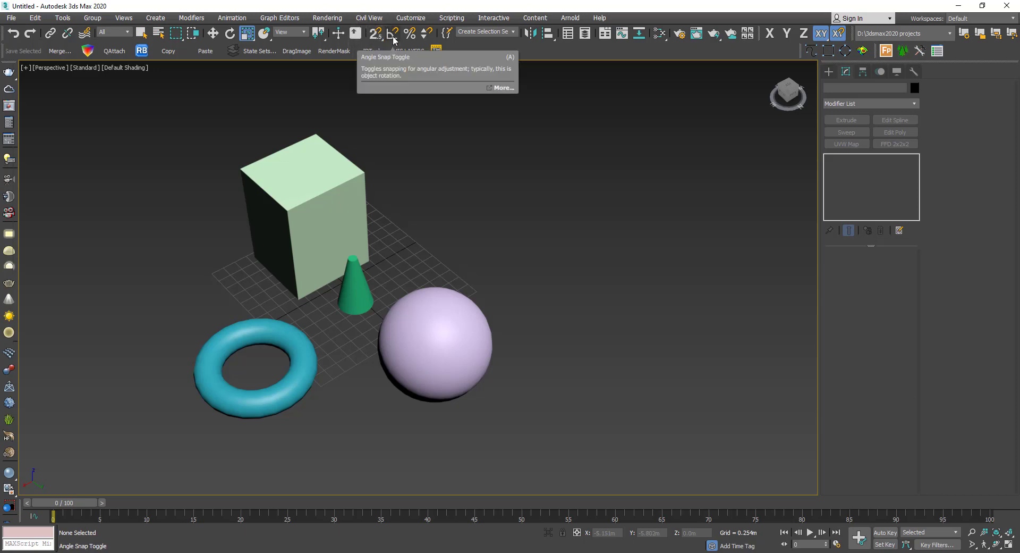
pyautogui.click(393, 36)
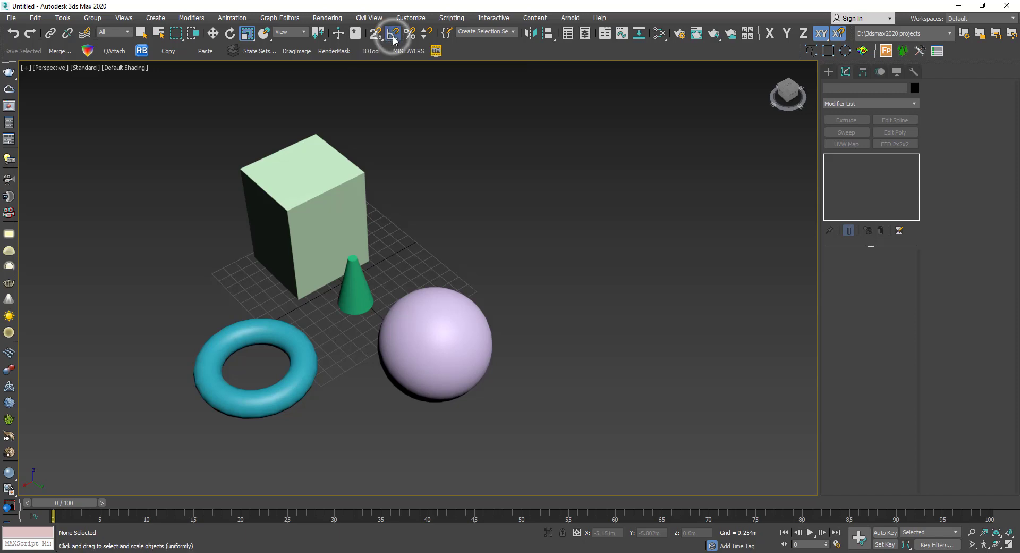
pyautogui.click(393, 36)
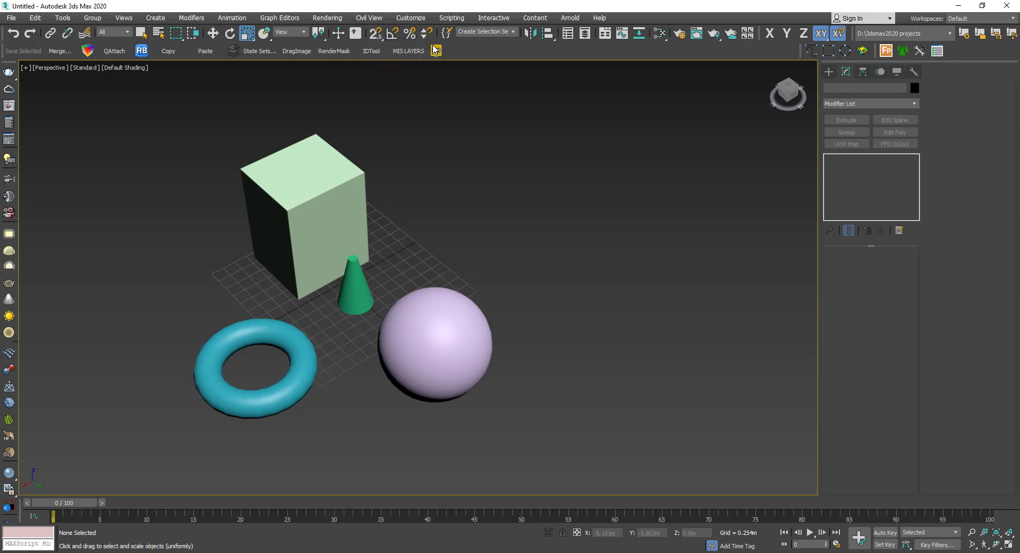
# Select the box and cone with a crossing region, save them as the named selection set "objetos", and deselect them.
pyautogui.click(513, 31)
pyautogui.click(514, 31)
pyautogui.click(487, 190)
pyautogui.moveTo(424, 158); pyautogui.dragTo(330, 274)
pyautogui.click(474, 32)
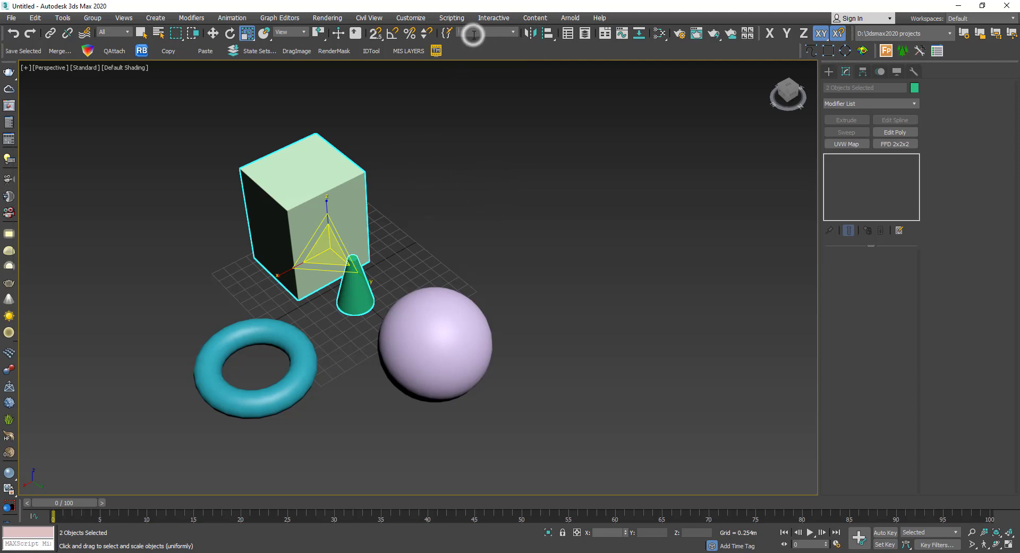
pyautogui.write('objetos')
pyautogui.click(516, 175)
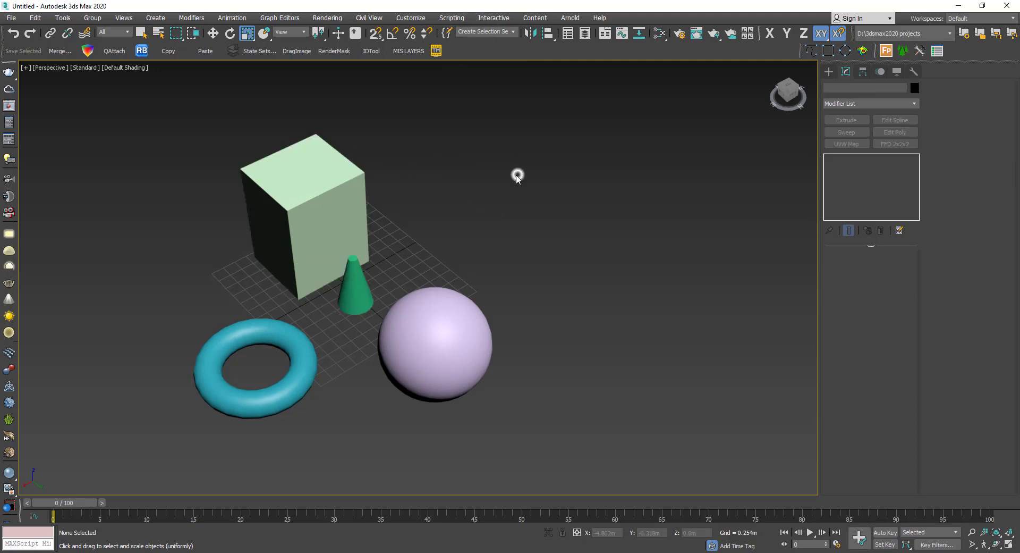
# Recall the box and cone through the "objetos" selection set, and clear the selection.
pyautogui.moveTo(349, 218); pyautogui.dragTo(488, 237, button='middle')
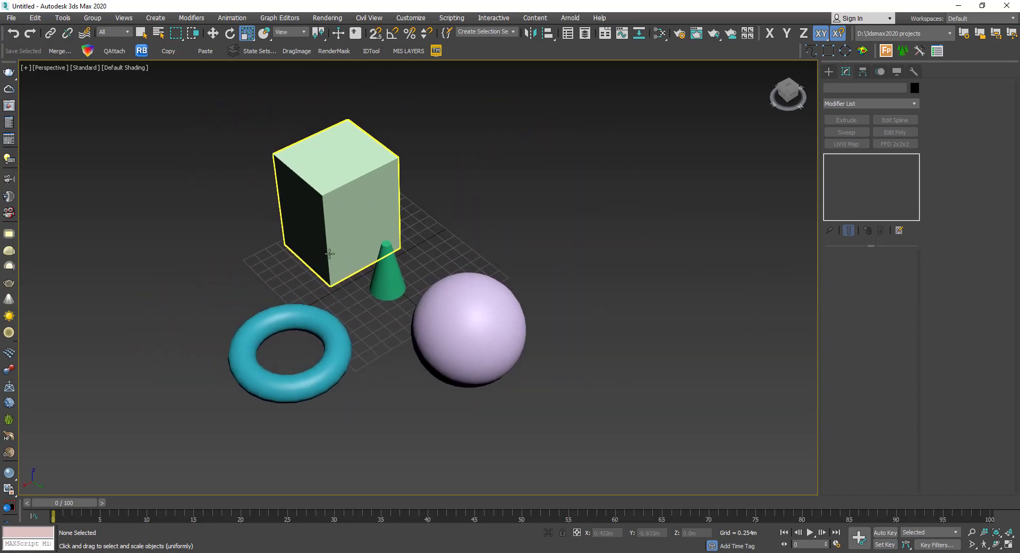
pyautogui.click(511, 33)
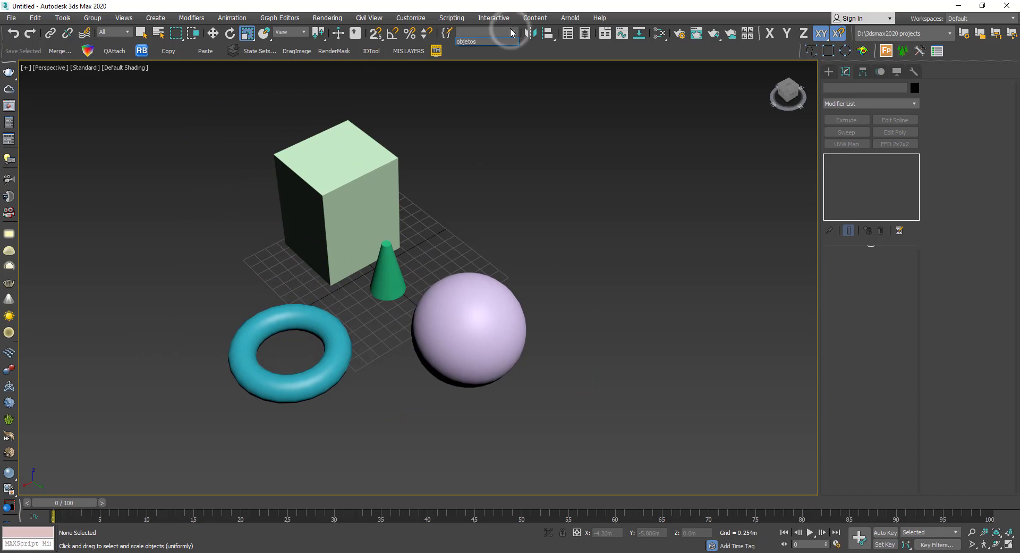
pyautogui.click(481, 40)
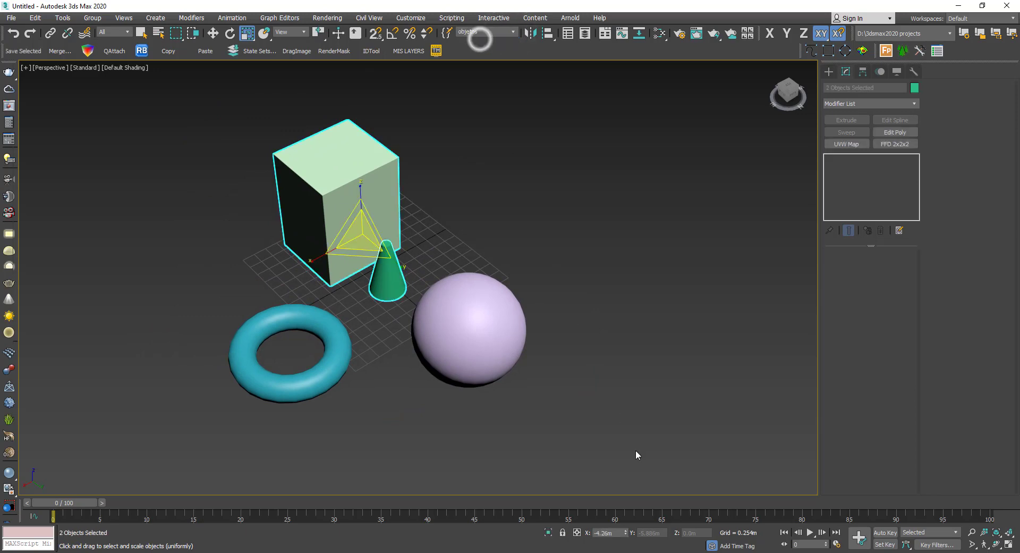
pyautogui.click(473, 215)
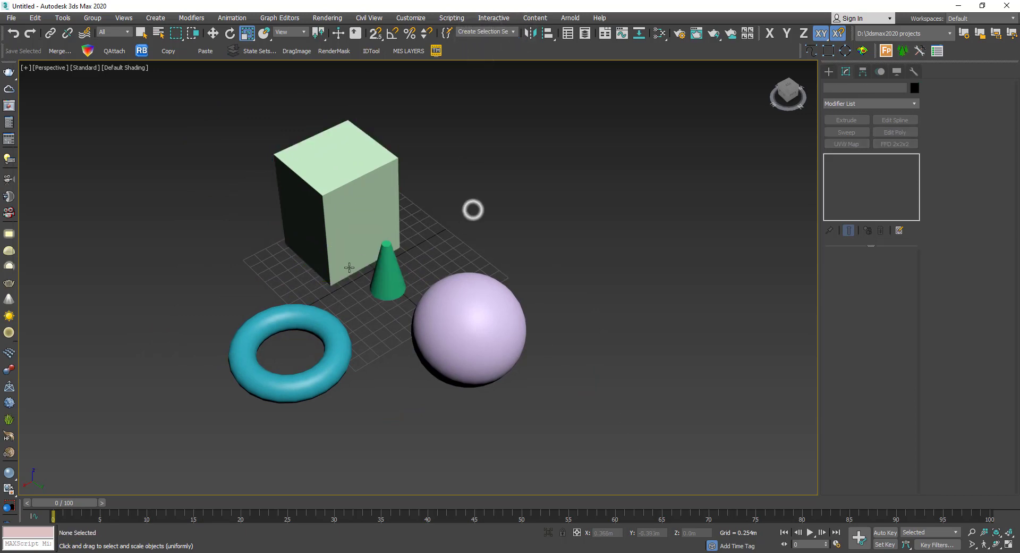
# Select the green cone and activate the Move tool on it.
pyautogui.click(382, 274)
pyautogui.scroll(4, 245, 222)
pyautogui.press('w')
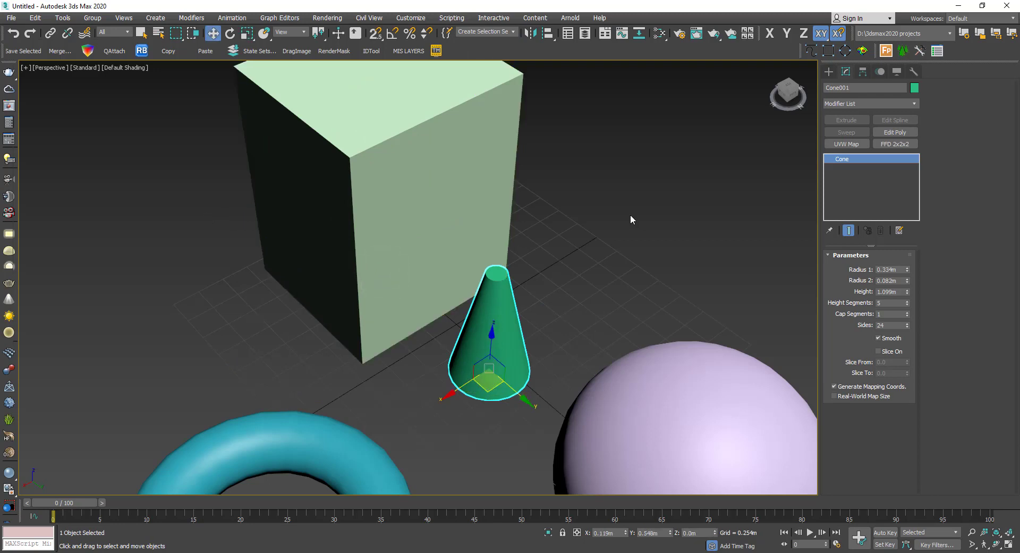
pyautogui.scroll(-5, 631, 218)
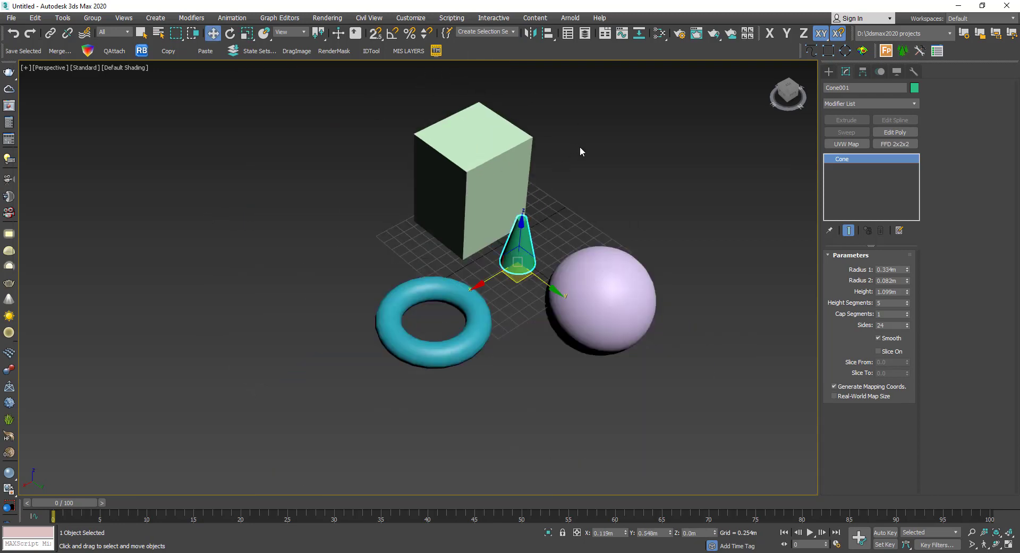
pyautogui.moveTo(613, 139); pyautogui.dragTo(589, 142, button='middle')
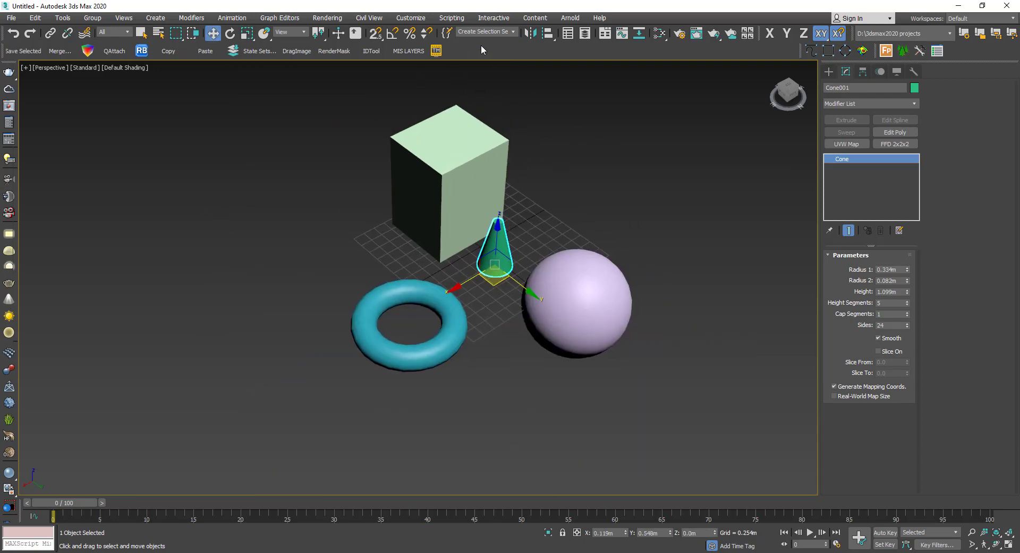
# Inspect the members of the "objetos" set in the Named Selection Sets editor and close the editor.
pyautogui.click(448, 33)
pyautogui.click(66, 71)
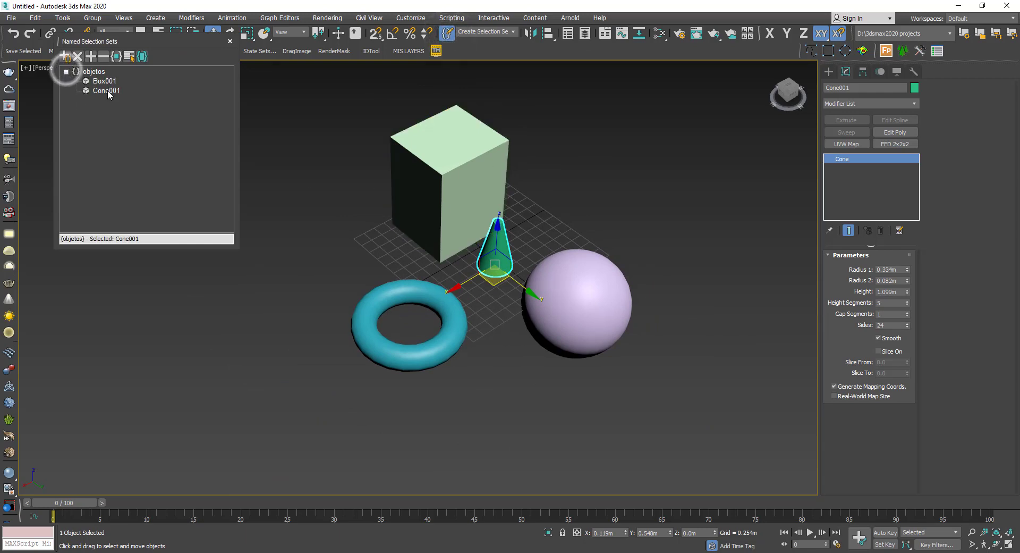
pyautogui.click(66, 71)
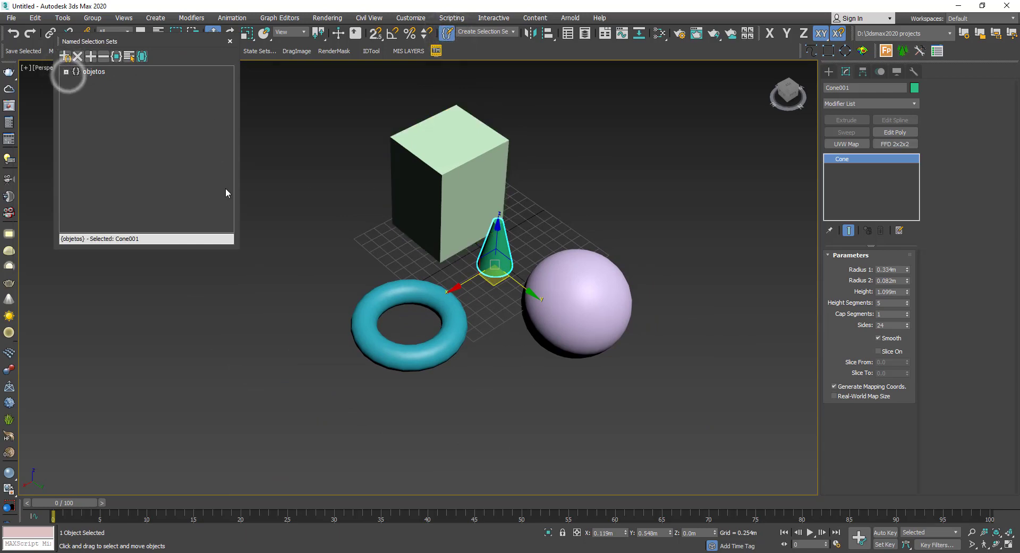
pyautogui.moveTo(234, 247); pyautogui.dragTo(235, 254)
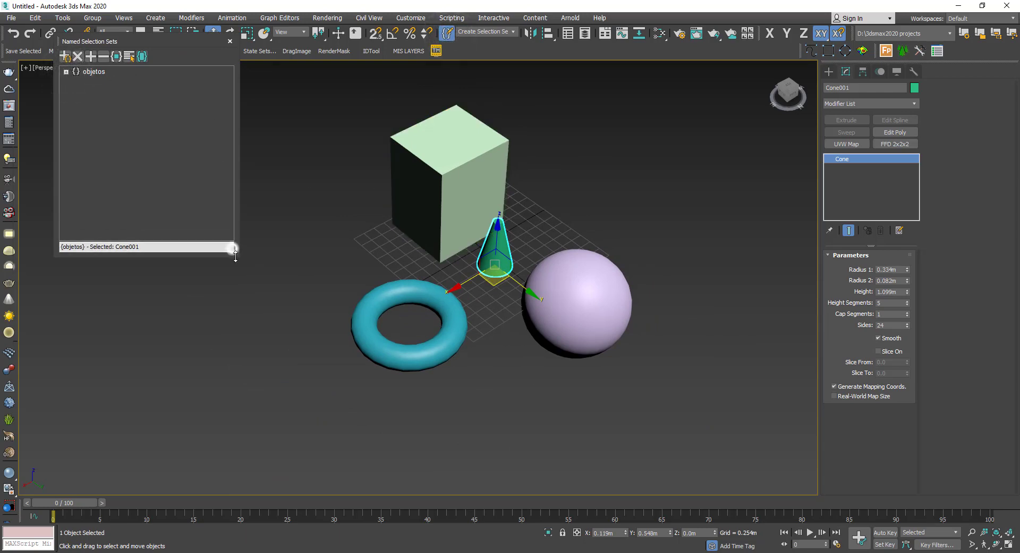
pyautogui.click(230, 41)
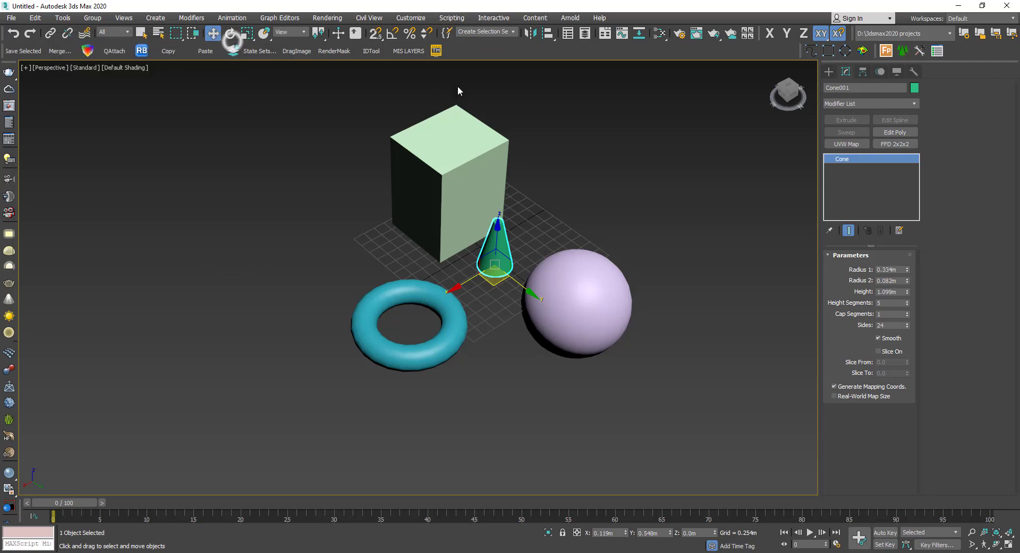
# View the Mirror options for the green cone without applying them, and look at the Align tool.
pyautogui.click(529, 34)
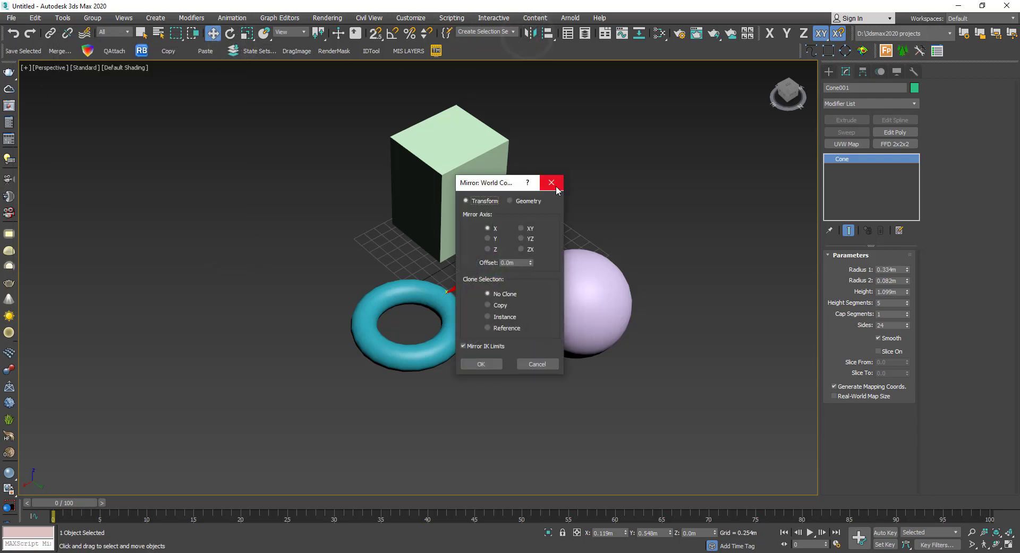
pyautogui.click(554, 185)
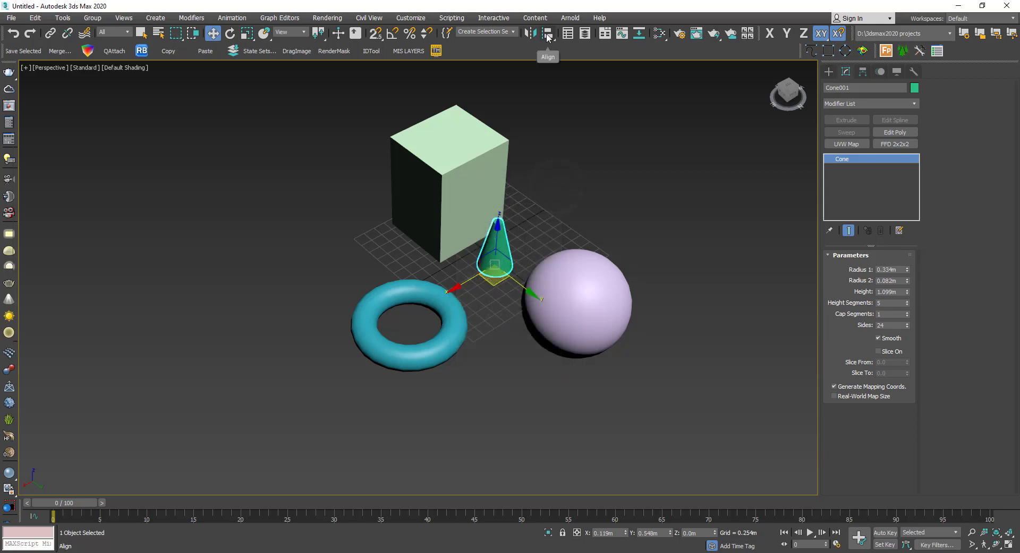
pyautogui.moveTo(547, 37); pyautogui.dragTo(588, 55)
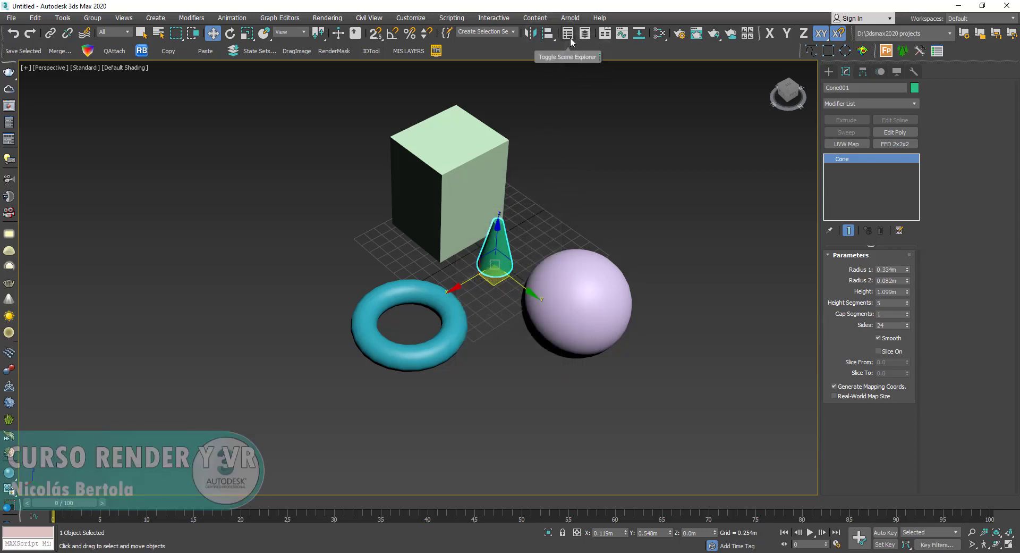
# Toggle the Scene Explorer and the Layer Explorer to view them, and hide both again.
pyautogui.click(569, 35)
pyautogui.click(570, 36)
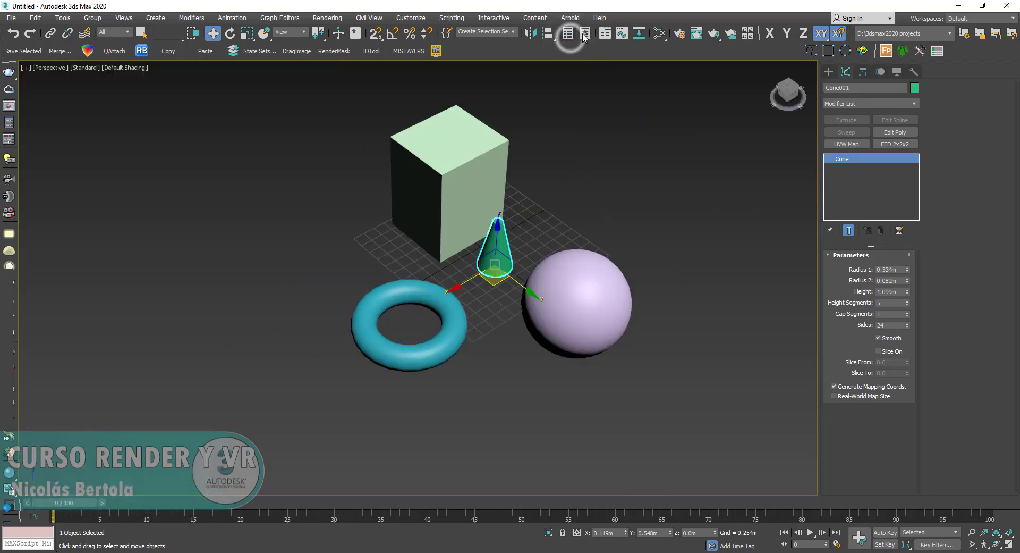
pyautogui.click(587, 35)
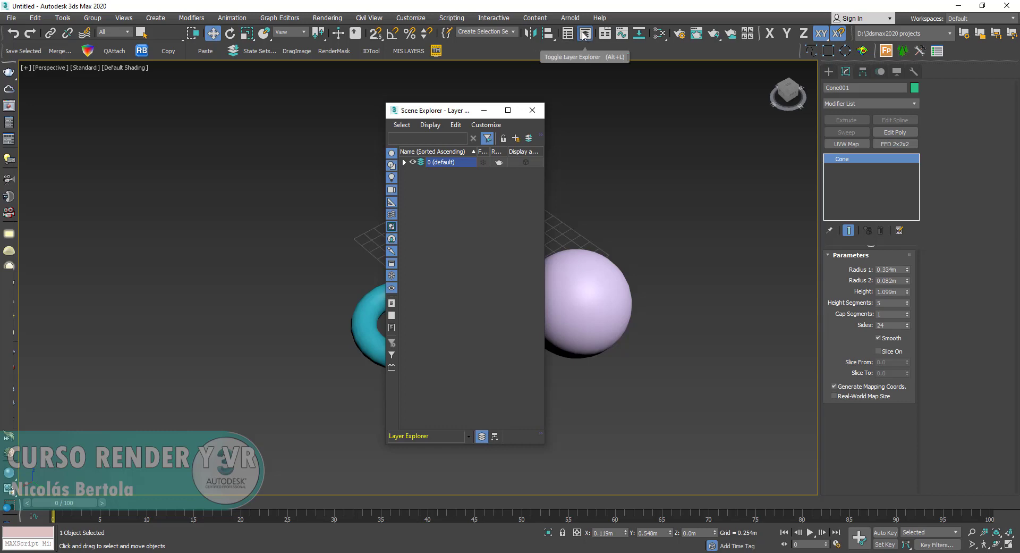
pyautogui.click(585, 35)
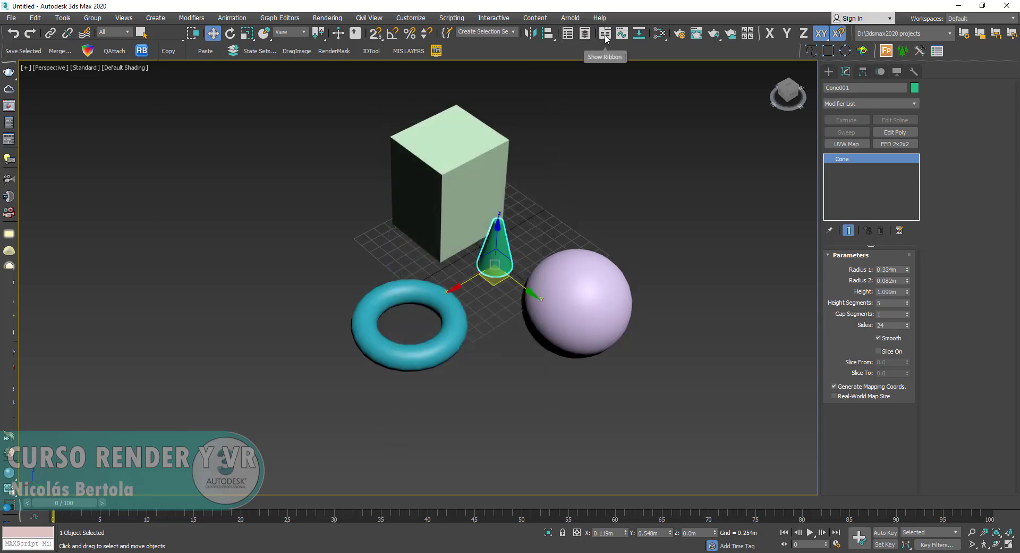
# Show the ribbon to look through its Polygon Modeling and Freeform tools, and hide it again.
pyautogui.click(606, 34)
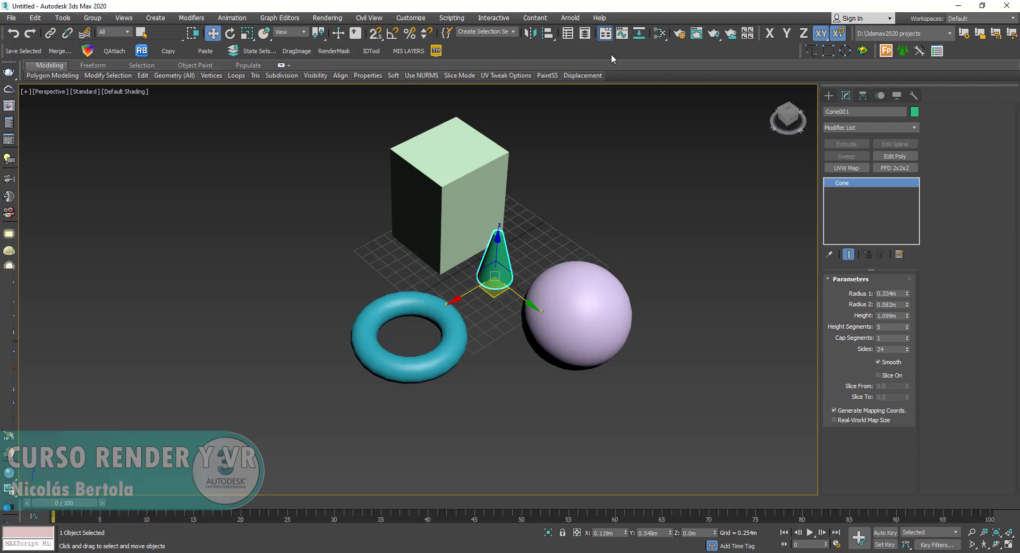
pyautogui.click(54, 75)
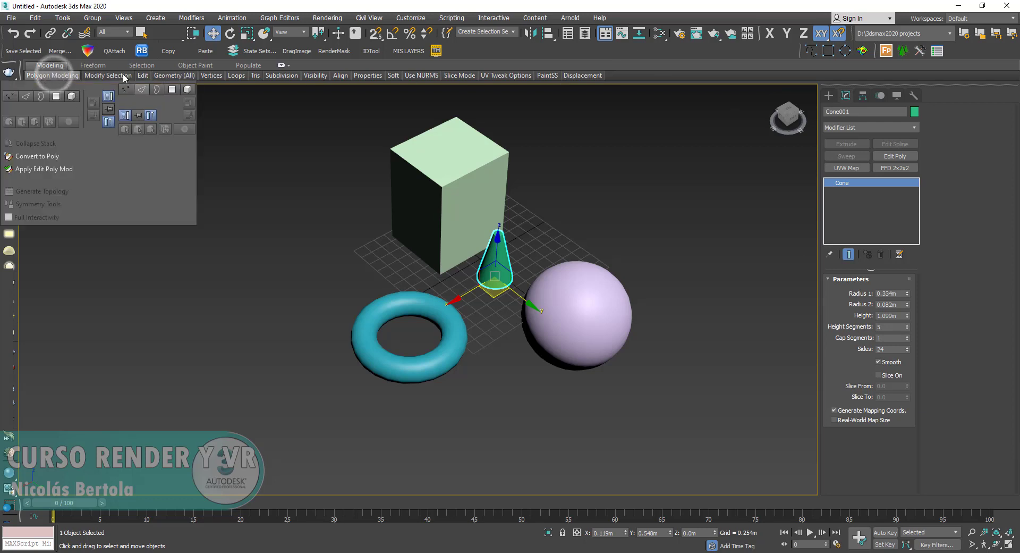
pyautogui.click(93, 66)
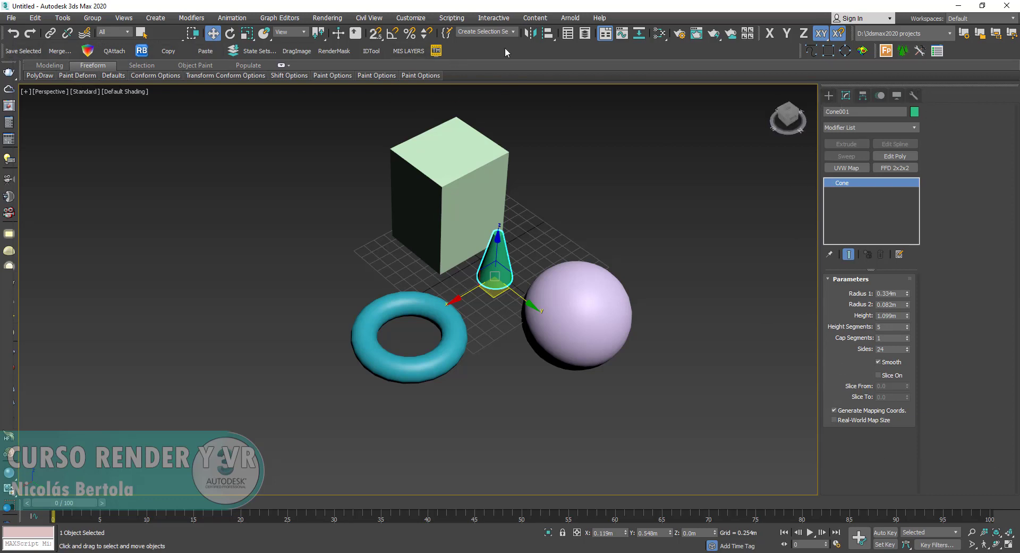
pyautogui.click(606, 34)
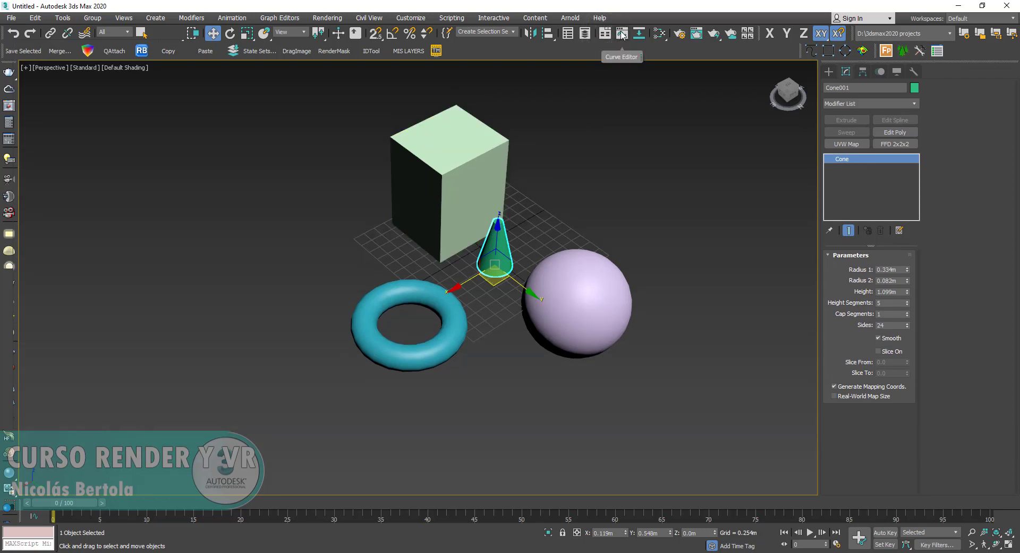
# Add a VRayGLSLMtl and a VRayMDLMtl material node to View1 of the Slate Material Editor and close the editor.
pyautogui.click(660, 32)
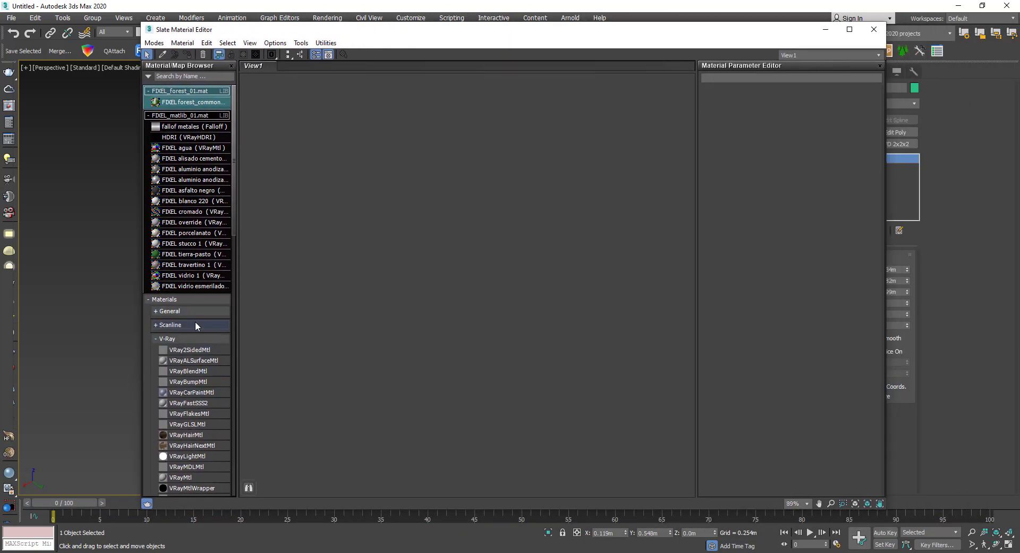
pyautogui.moveTo(184, 425); pyautogui.dragTo(514, 228)
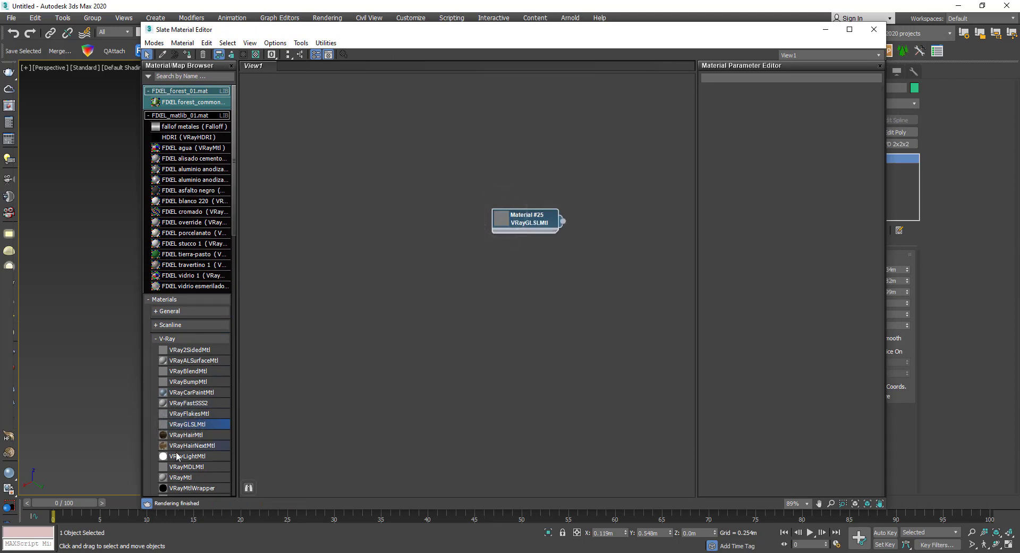
pyautogui.moveTo(187, 467); pyautogui.dragTo(438, 323)
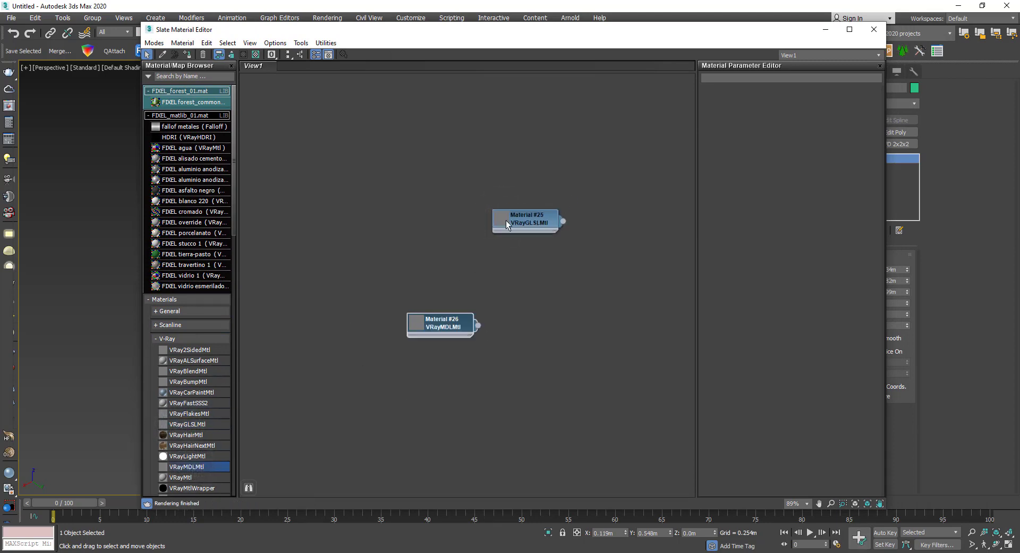
pyautogui.click(874, 30)
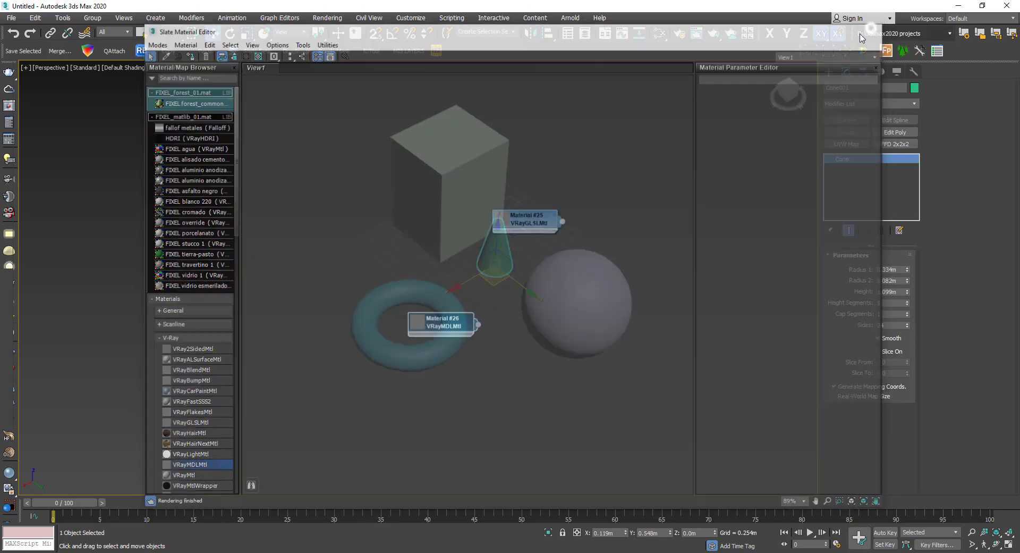
# Look through the V-Ray, Settings, Render Elements and Common settings in Render Setup without changing them.
pyautogui.click(681, 34)
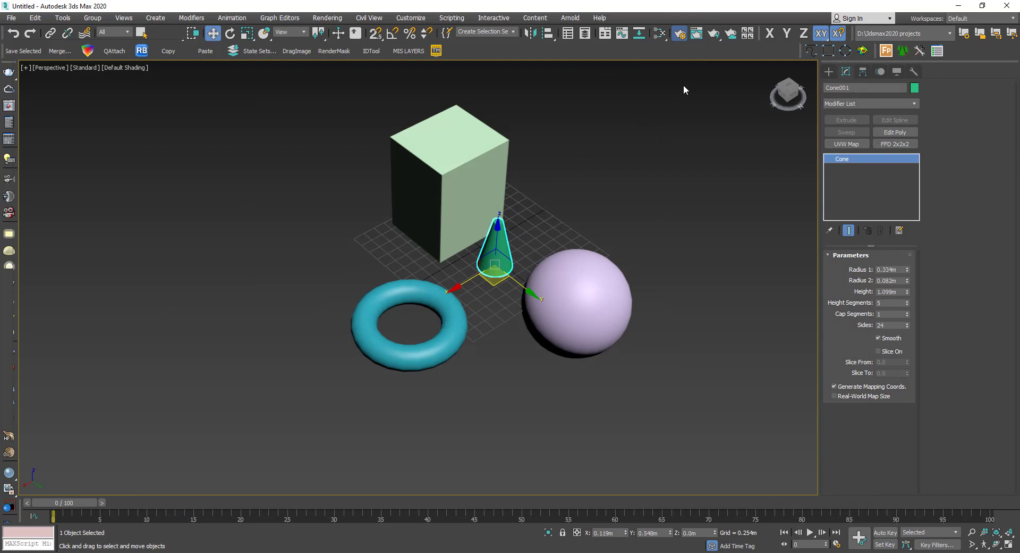
pyautogui.click(748, 142)
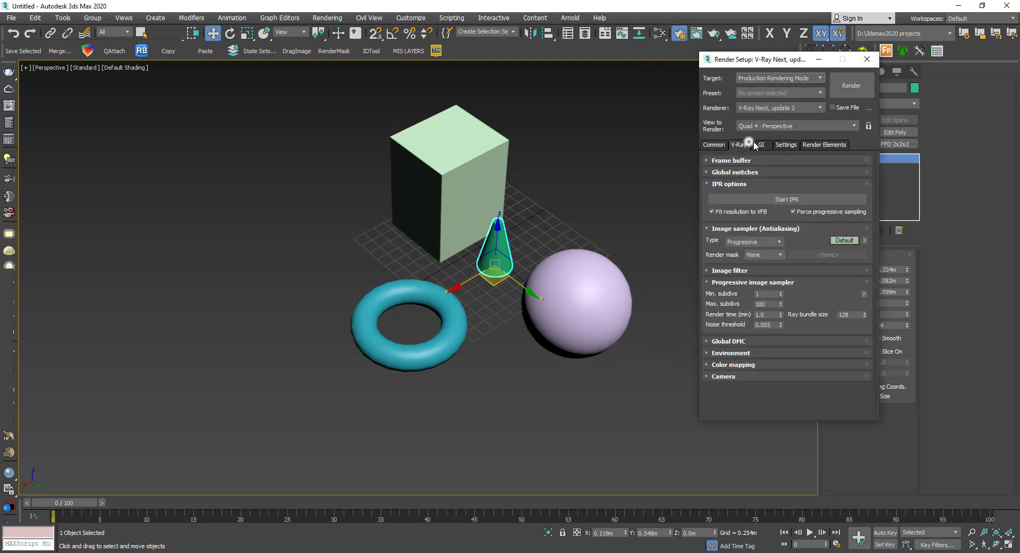
pyautogui.click(782, 142)
pyautogui.click(826, 139)
pyautogui.click(809, 142)
pyautogui.click(719, 145)
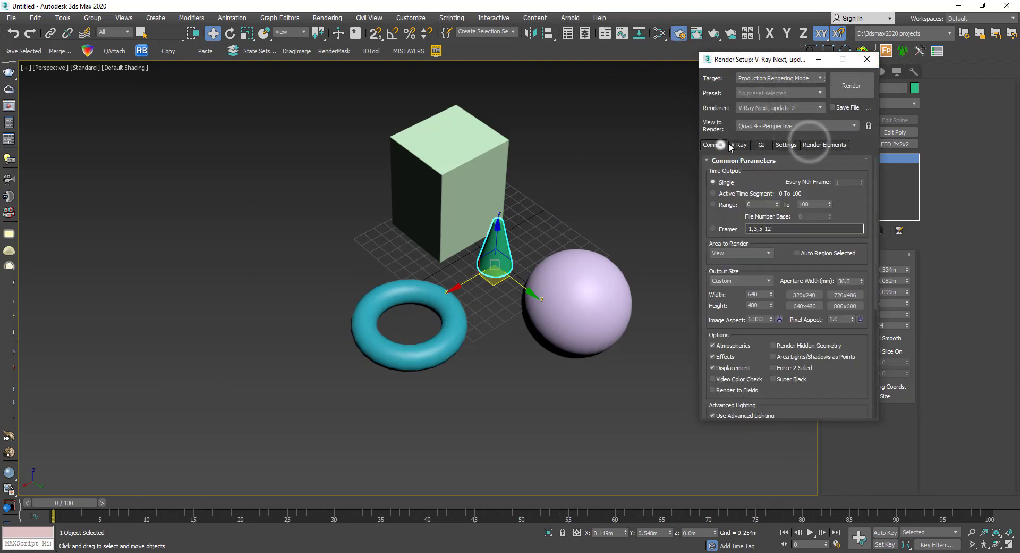
pyautogui.click(867, 59)
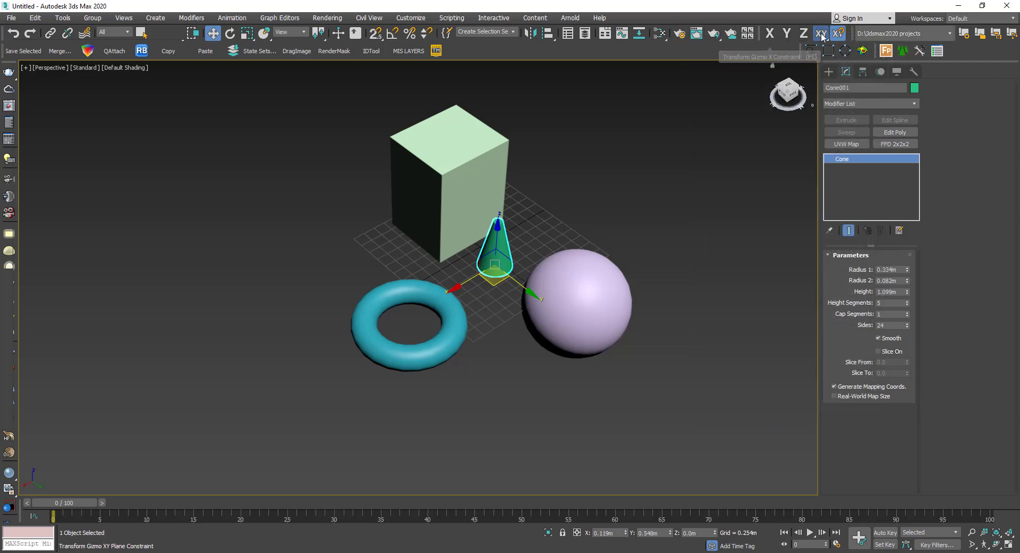
# Constrain the transform gizmo to the X axis and deselect the green cone.
pyautogui.click(788, 33)
pyautogui.click(769, 35)
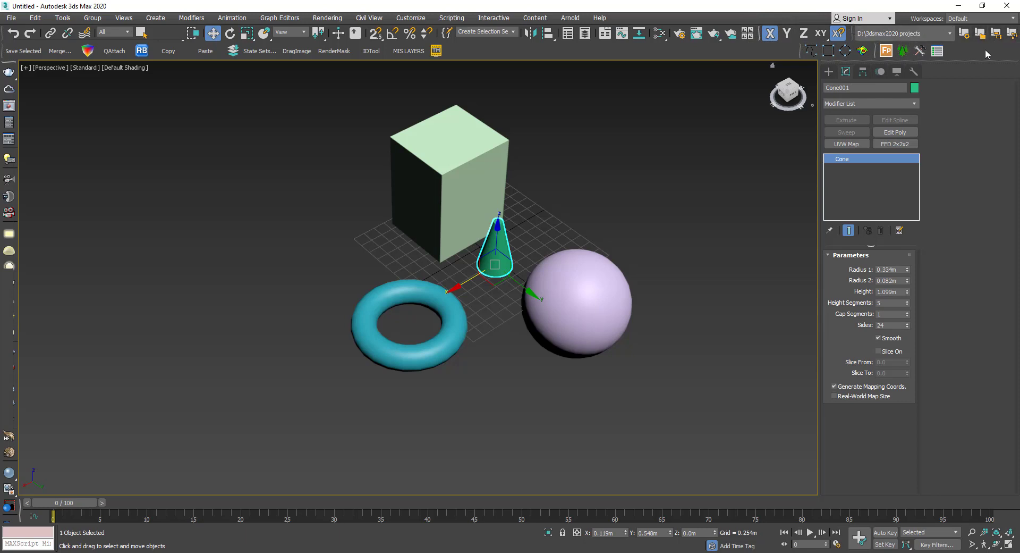
pyautogui.click(668, 180)
# View the list of available views for the Perspective viewport without switching to another one.
pyautogui.moveTo(570, 181); pyautogui.dragTo(531, 194, button='middle')
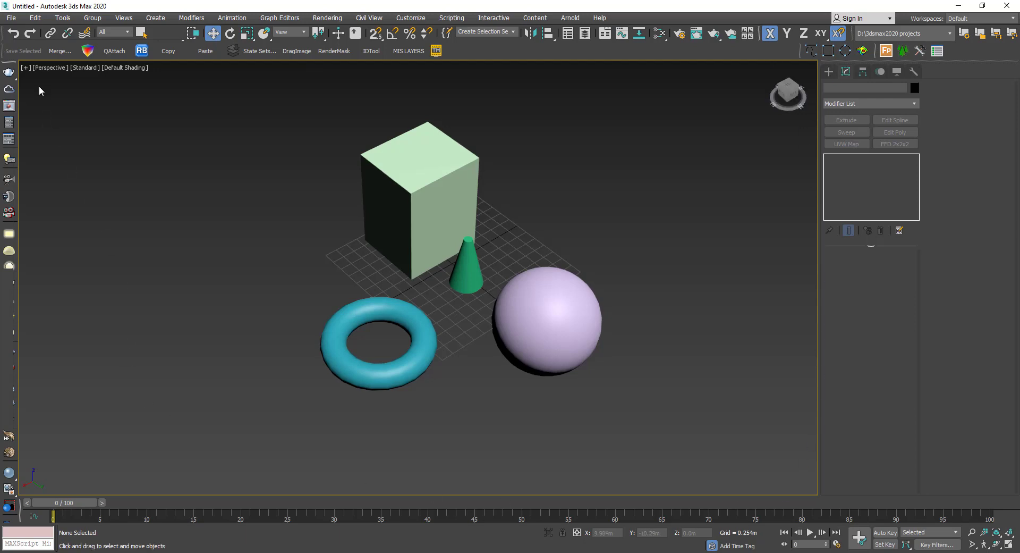
pyautogui.click(47, 68)
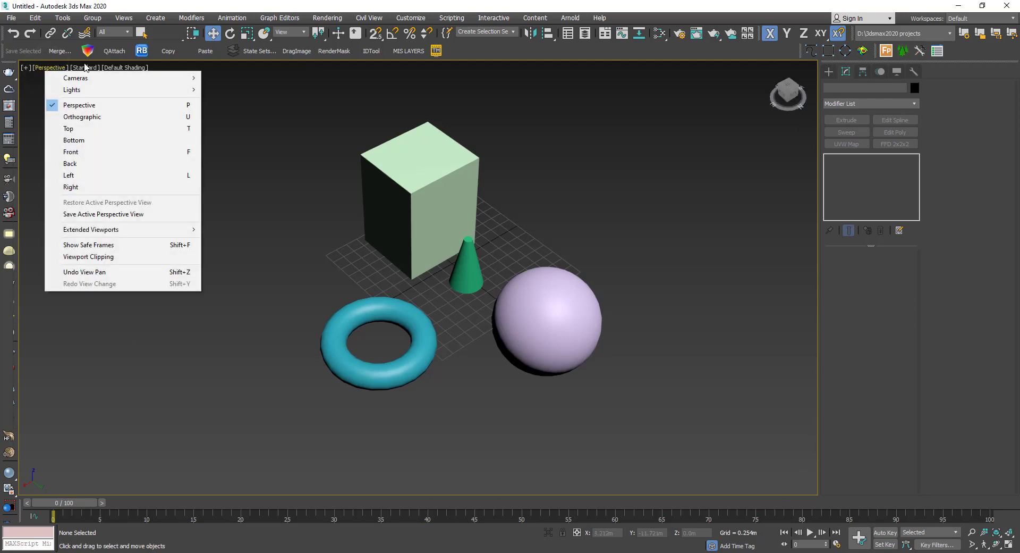
pyautogui.click(612, 108)
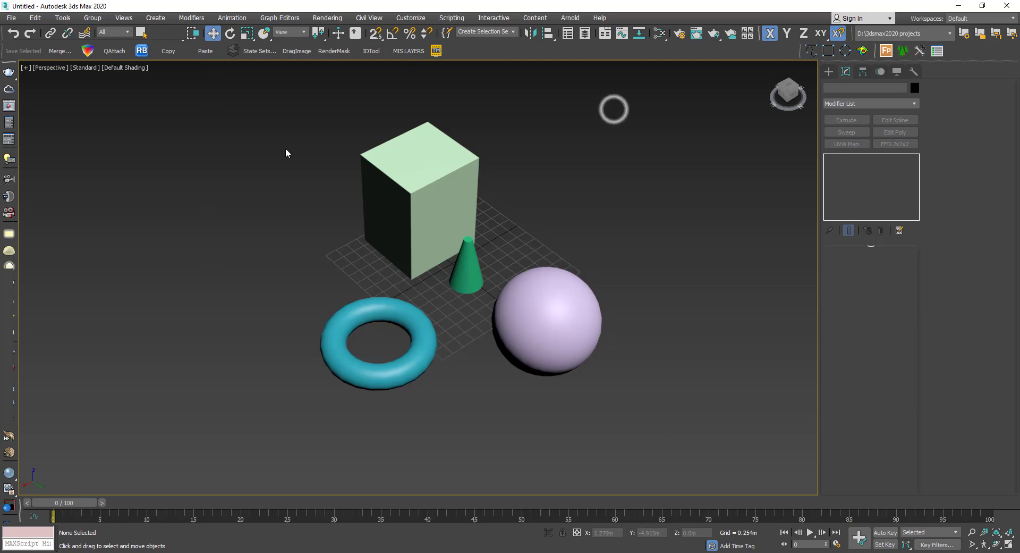